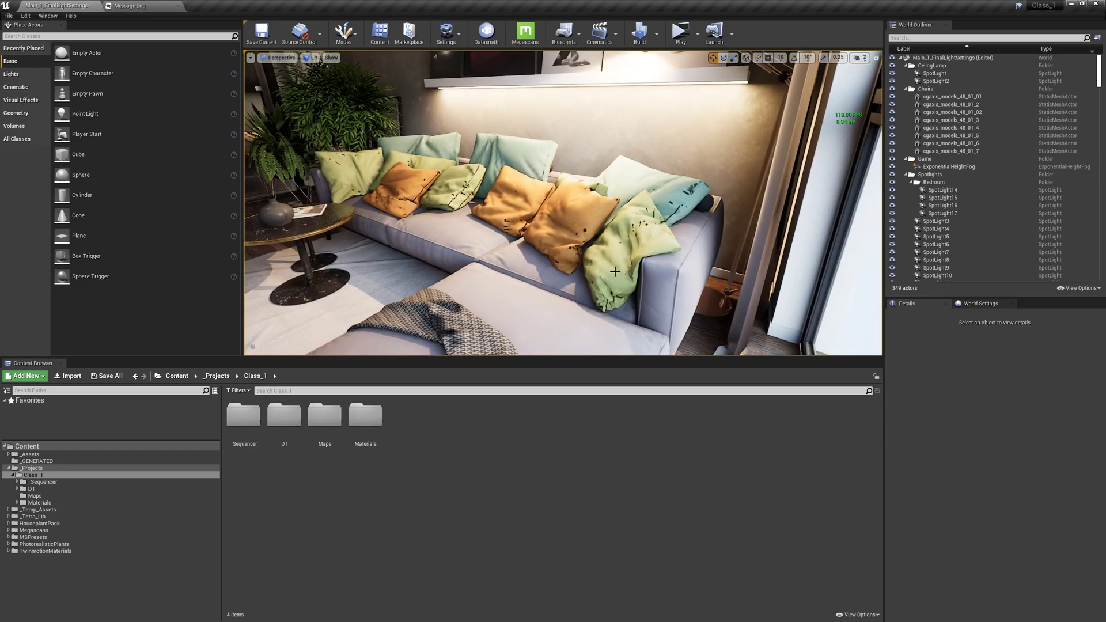
Open the sofa pillows' static mesh S_Sofa_09, examine its geometry and light map settings, and close the mesh editor.
{"action": "right_click_drag", "start_coordinate": [624, 258], "coordinate": [555, 165]}
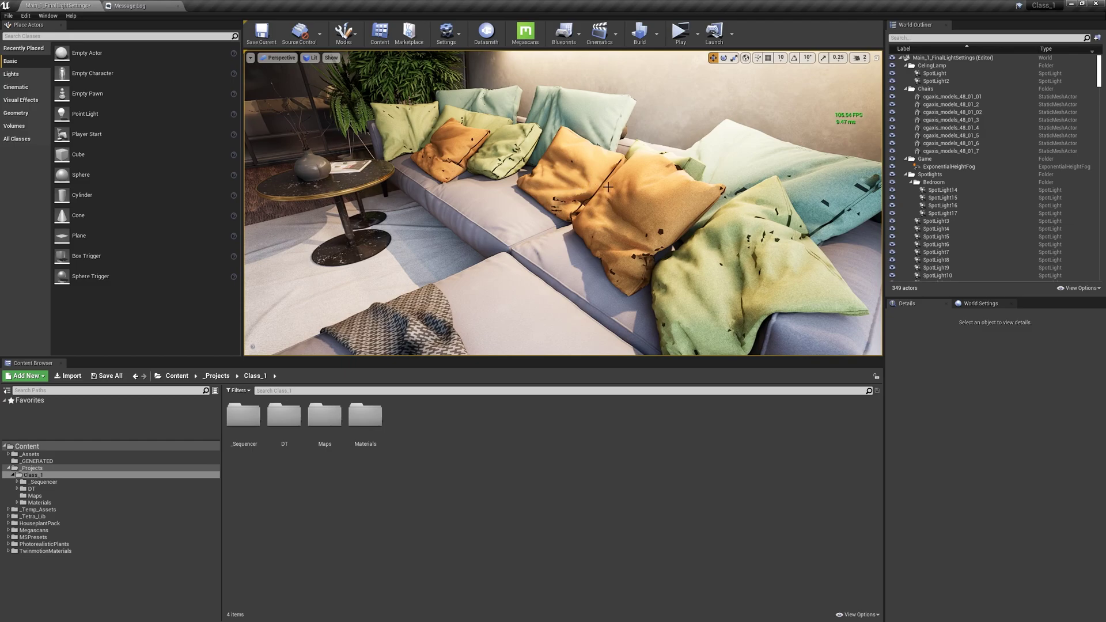
{"action": "right_click_drag", "start_coordinate": [608, 187], "coordinate": [607, 187]}
{"action": "left_click", "coordinate": [808, 343]}
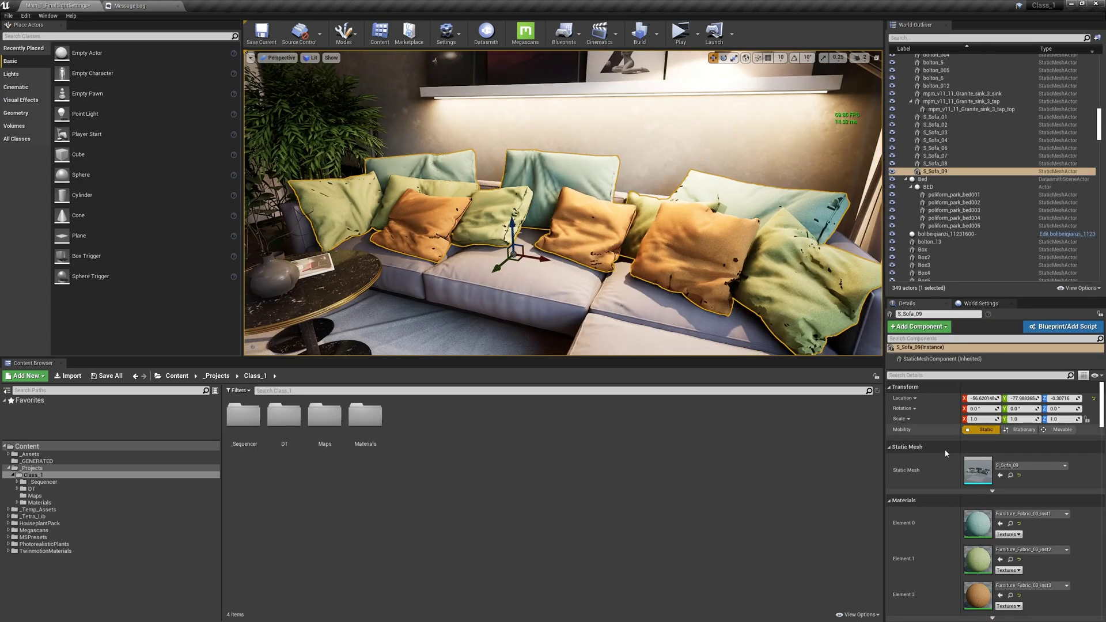
{"action": "double_click", "coordinate": [978, 470]}
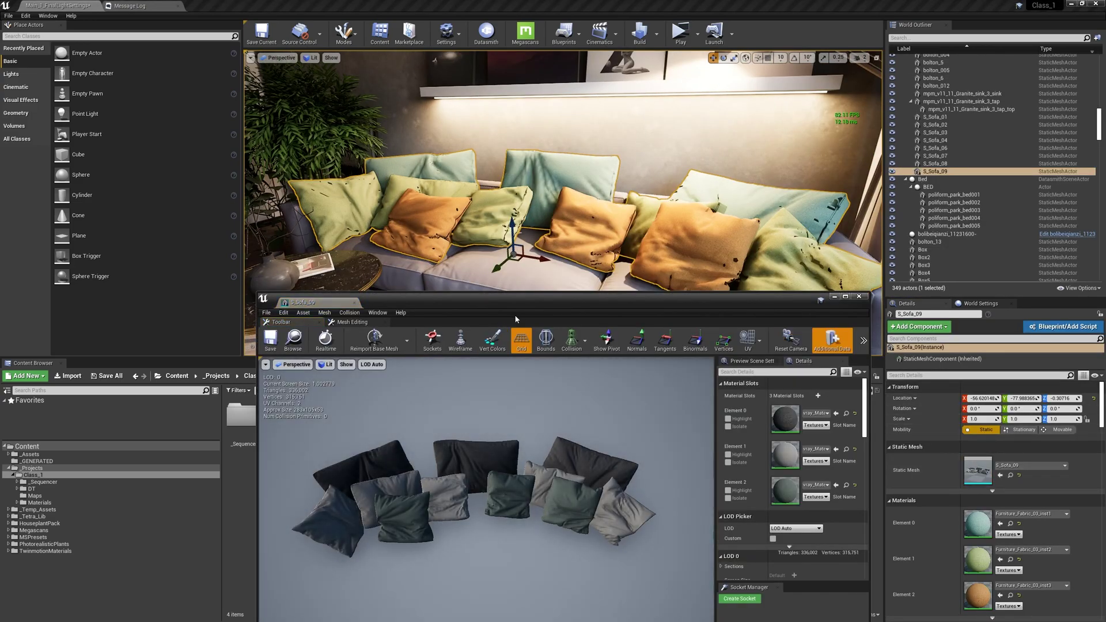
{"action": "left_click_drag", "start_coordinate": [426, 369], "coordinate": [443, 372]}
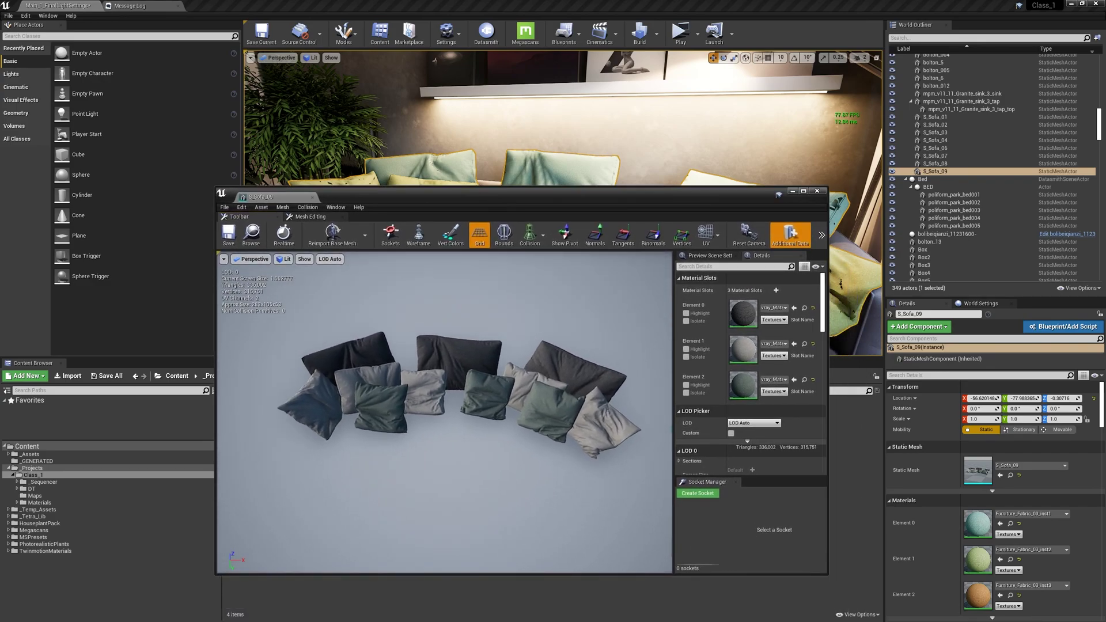
{"action": "left_click_drag", "start_coordinate": [543, 384], "coordinate": [569, 398]}
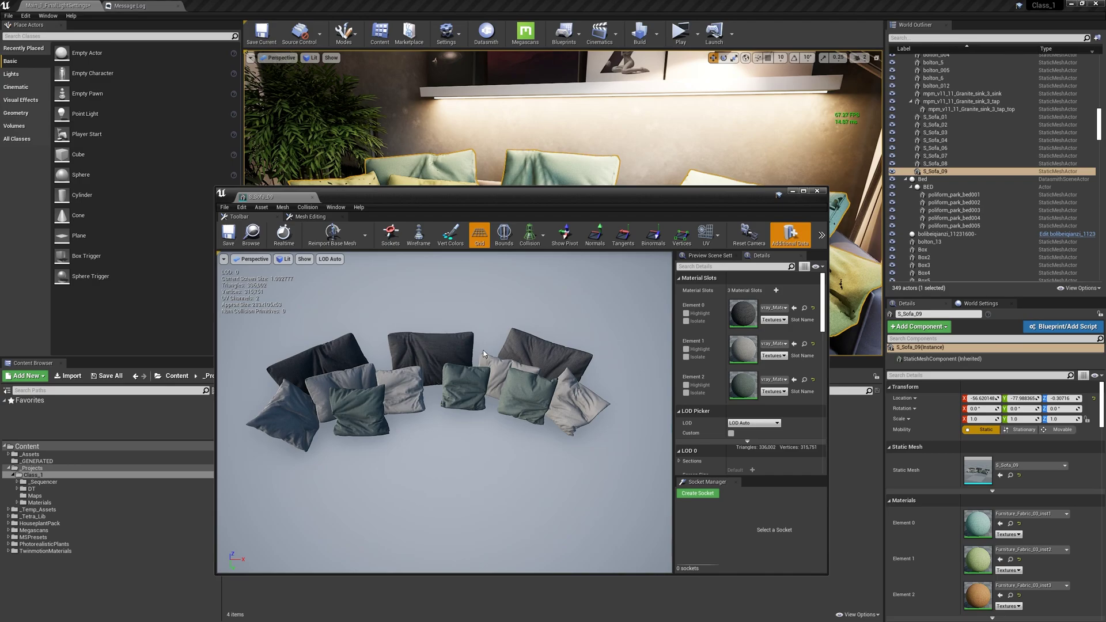
{"action": "scroll", "coordinate": [1010, 522], "scroll_direction": "down", "scroll_amount": 10}
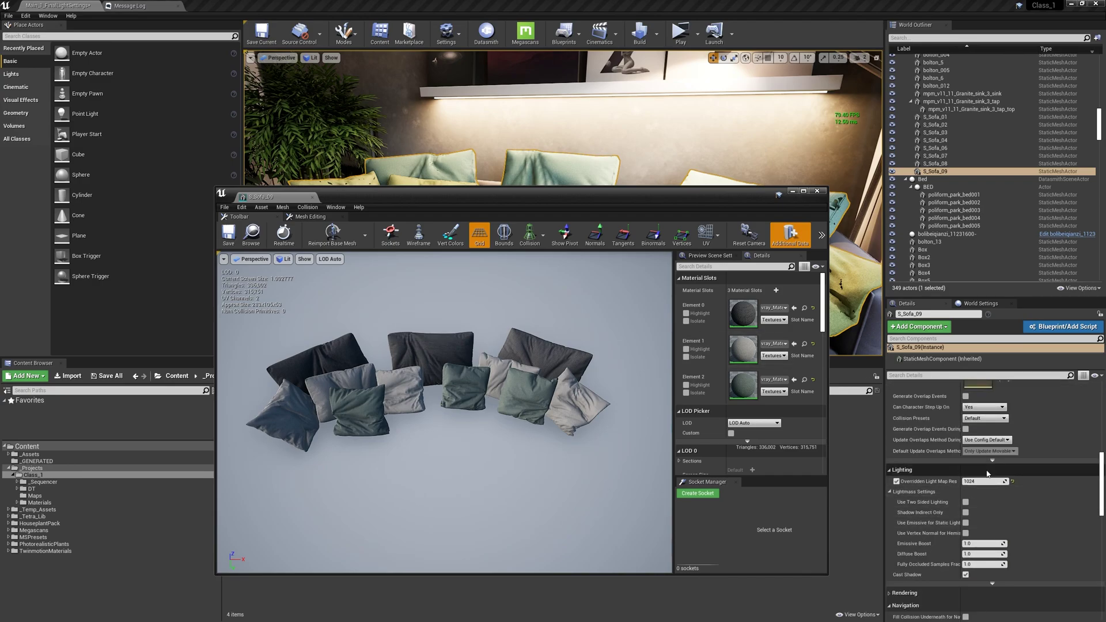
{"action": "left_click_drag", "start_coordinate": [506, 198], "coordinate": [480, 316]}
{"action": "left_click", "coordinate": [287, 315]}
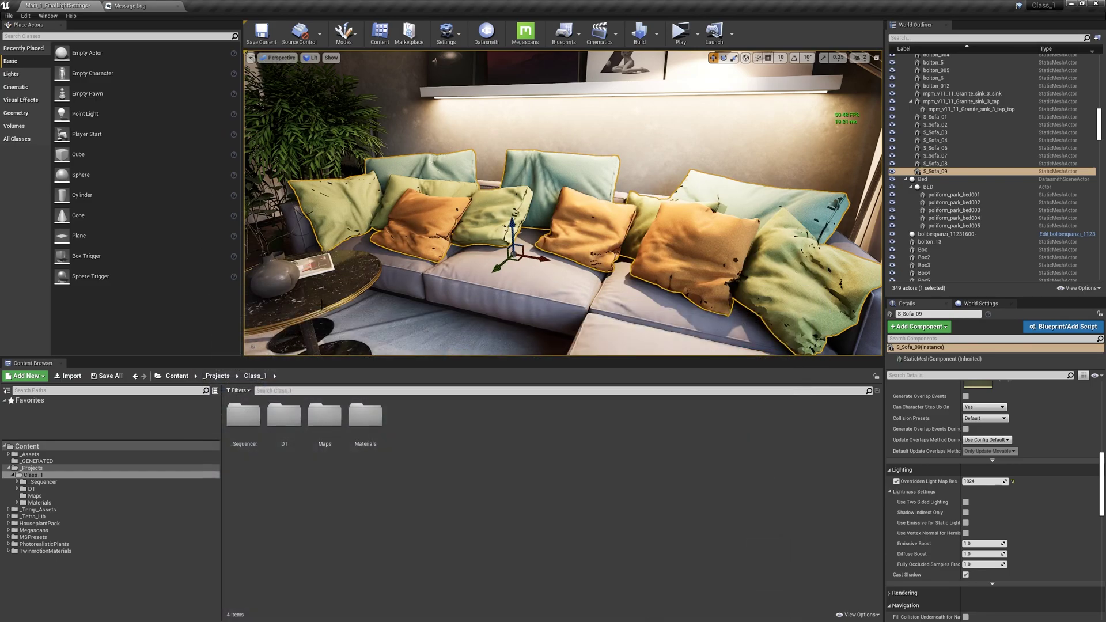
Deselect the pillow mesh and examine the artifacts on the sofa pillows, the bedroom and the dining area.
{"action": "mouse_move", "coordinate": [321, 305]}
{"action": "right_mouse_down"}
{"action": "mouse_move", "coordinate": [305, 320]}
{"action": "mouse_move", "coordinate": [321, 305]}
{"action": "right_mouse_up"}
{"action": "key", "text": "Escape"}
{"action": "right_click_drag", "start_coordinate": [575, 267], "coordinate": [622, 244]}
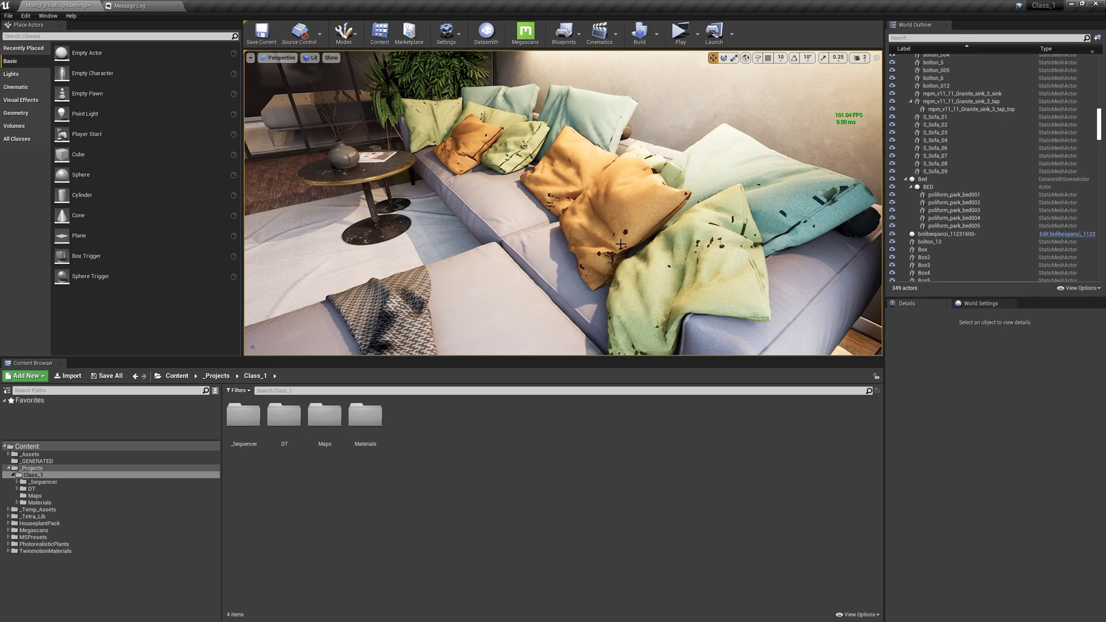
{"action": "left_click_drag", "start_coordinate": [621, 245], "coordinate": [438, 234]}
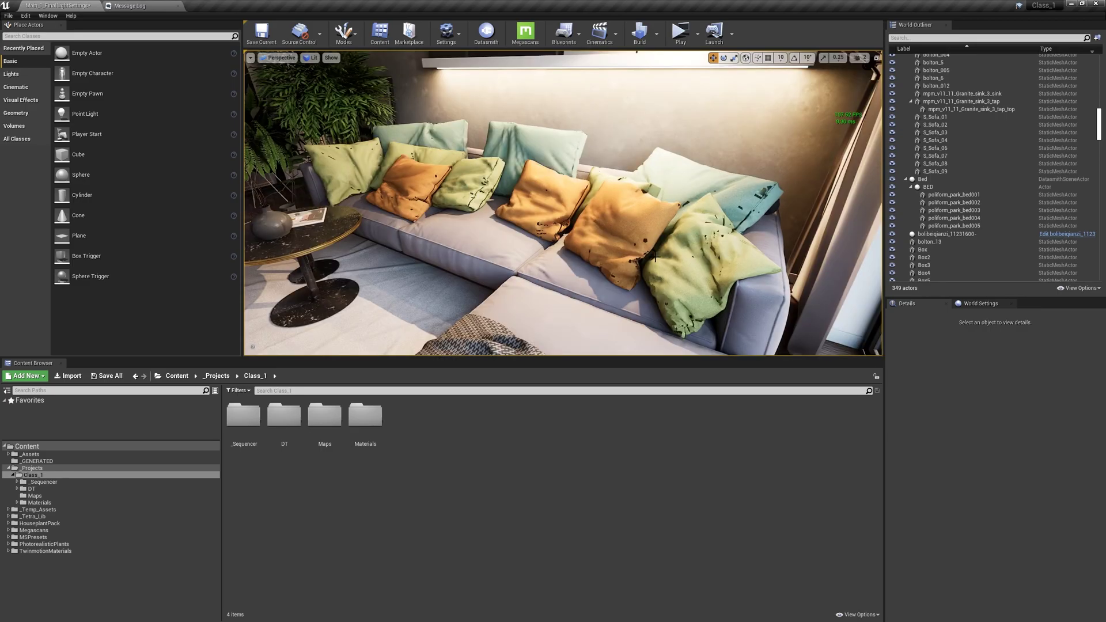
{"action": "right_click_drag", "start_coordinate": [743, 242], "coordinate": [614, 246]}
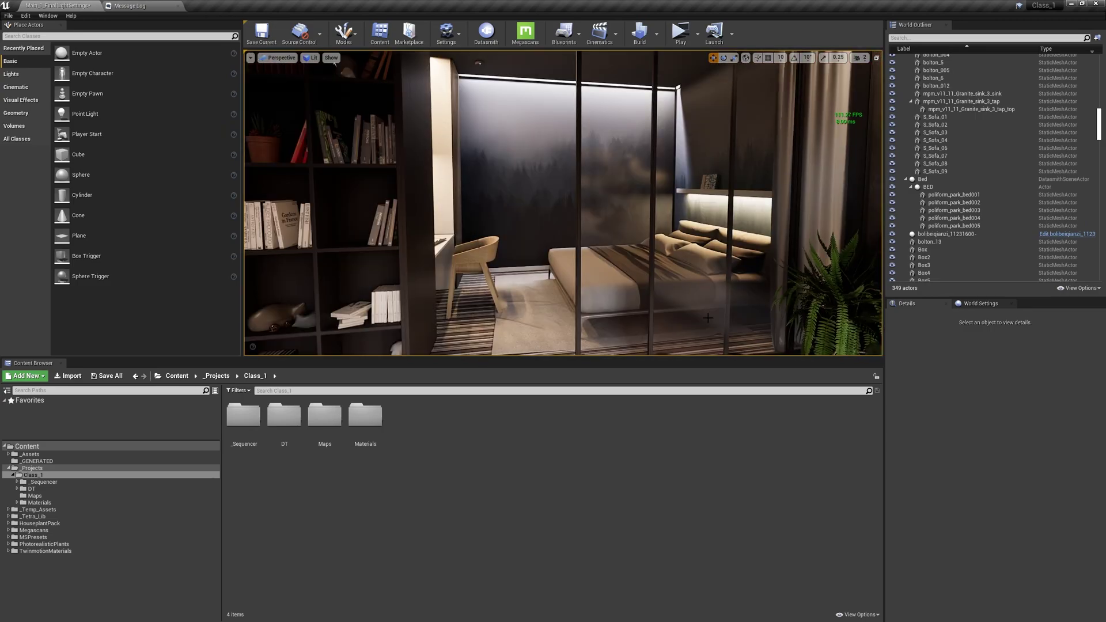
{"action": "left_click_drag", "start_coordinate": [707, 318], "coordinate": [537, 278]}
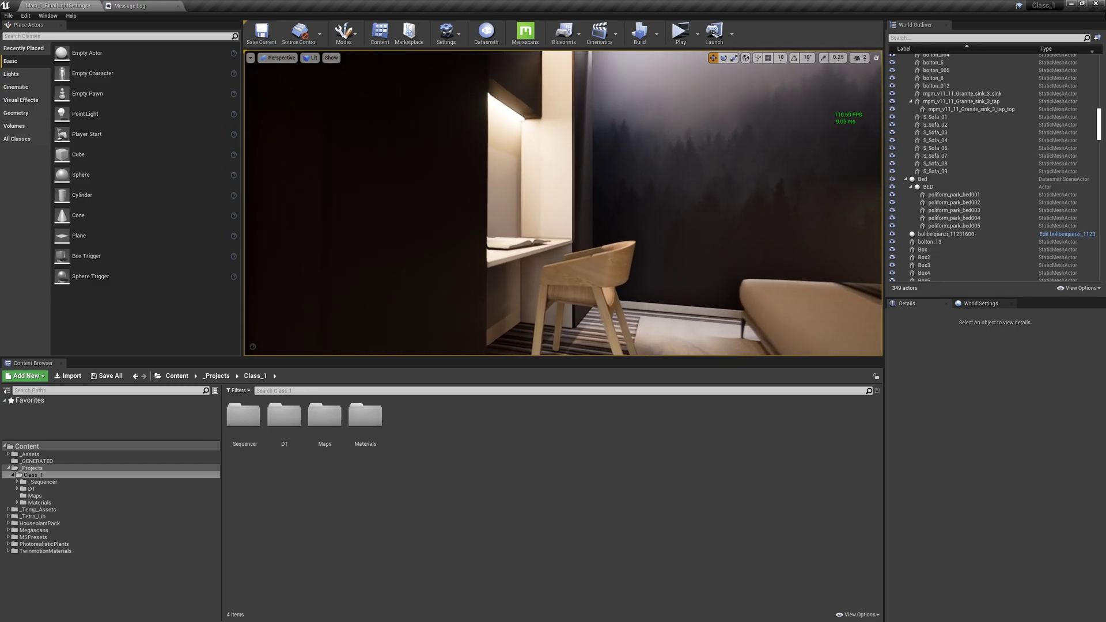
{"action": "left_click_drag", "start_coordinate": [519, 233], "coordinate": [512, 343]}
{"action": "right_click_drag", "start_coordinate": [512, 342], "coordinate": [322, 337]}
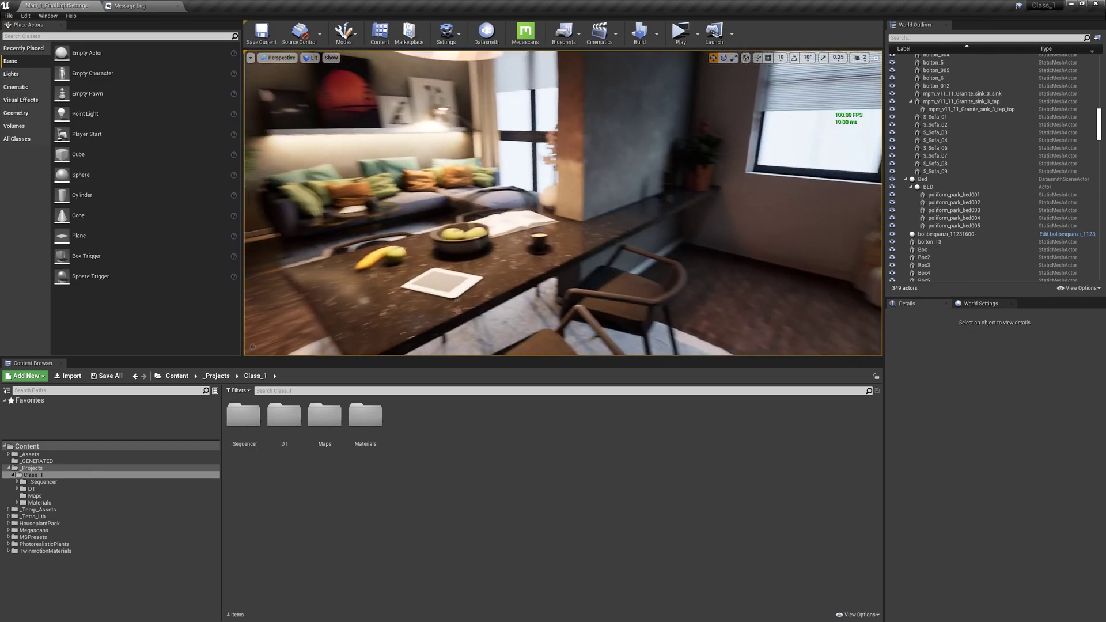
{"action": "left_click_drag", "start_coordinate": [496, 249], "coordinate": [449, 251]}
Open the _Sequencer folder and view the Animation asset types that can be created there.
{"action": "double_click", "coordinate": [242, 416]}
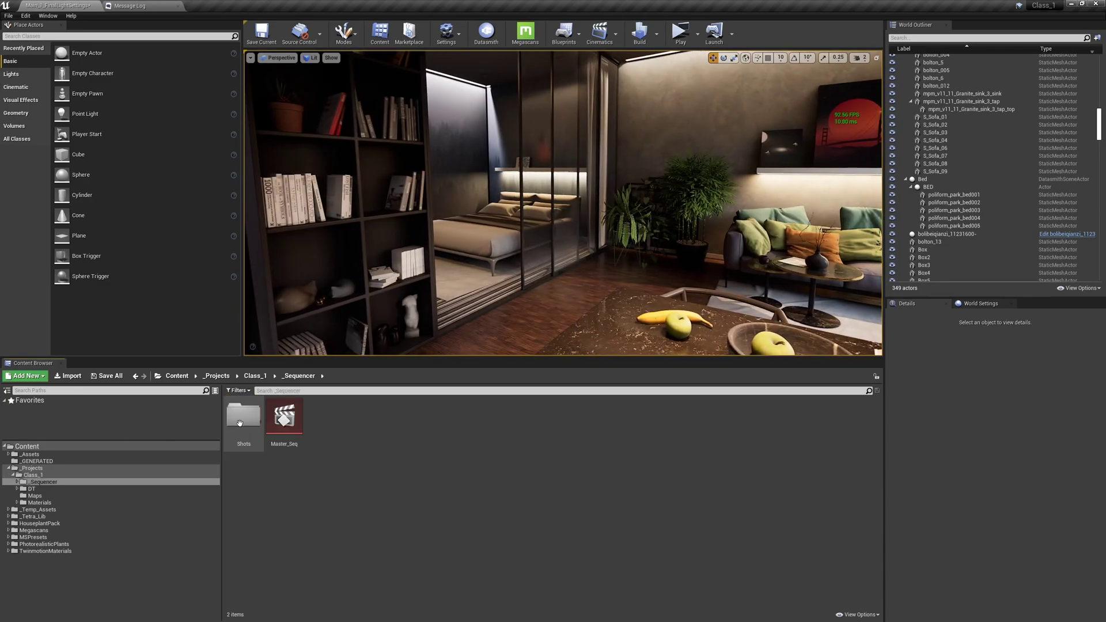
{"action": "right_click_drag", "start_coordinate": [504, 303], "coordinate": [397, 303]}
{"action": "right_click", "coordinate": [439, 446]}
{"action": "mouse_move", "coordinate": [471, 307]}
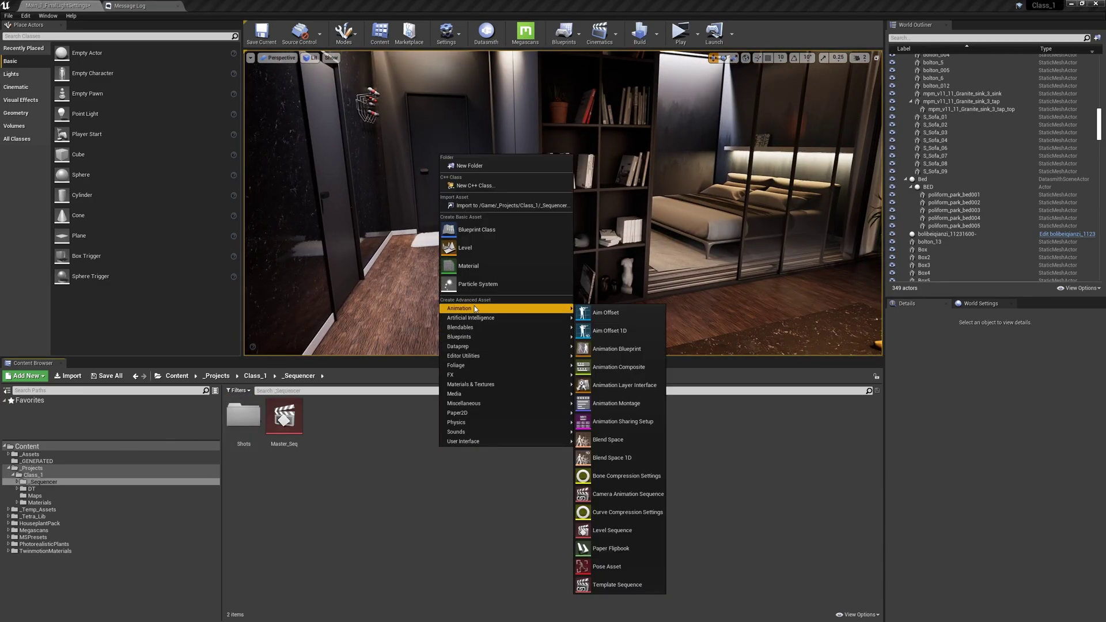
{"action": "left_click", "coordinate": [308, 441]}
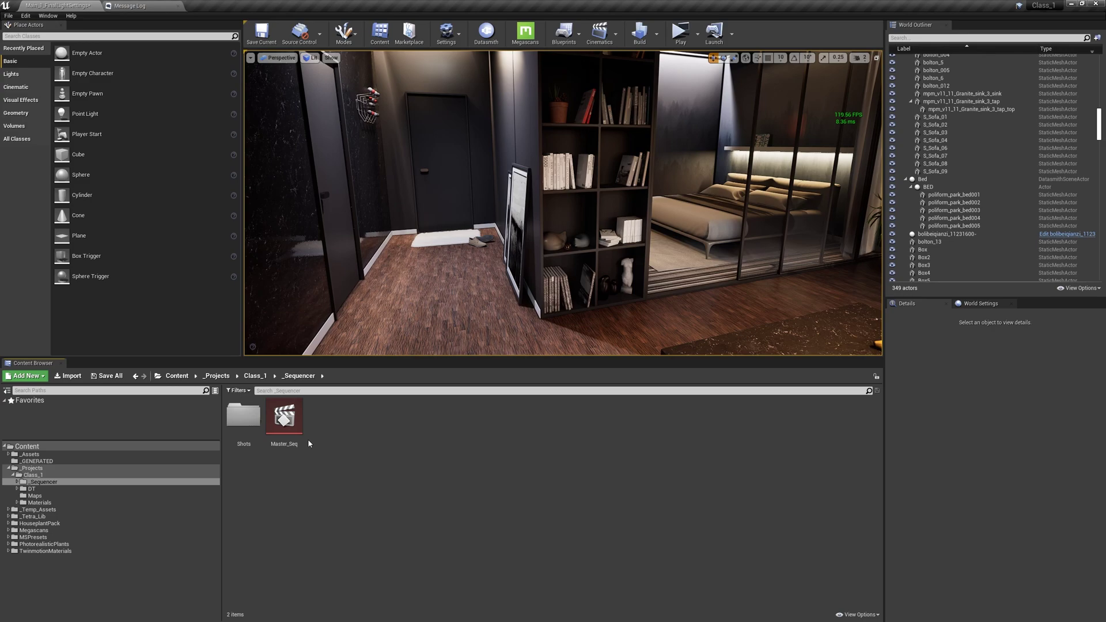
Look into the Shots subfolder, return to _Sequencer and open the Master_Seq sequence.
{"action": "double_click", "coordinate": [243, 416]}
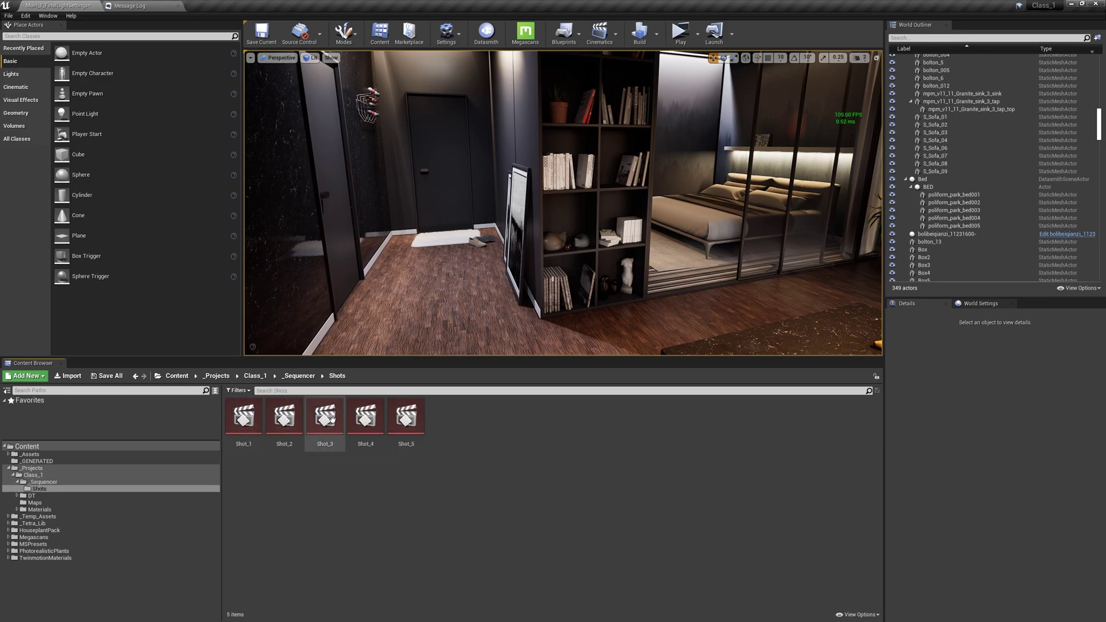
{"action": "left_click", "coordinate": [300, 376]}
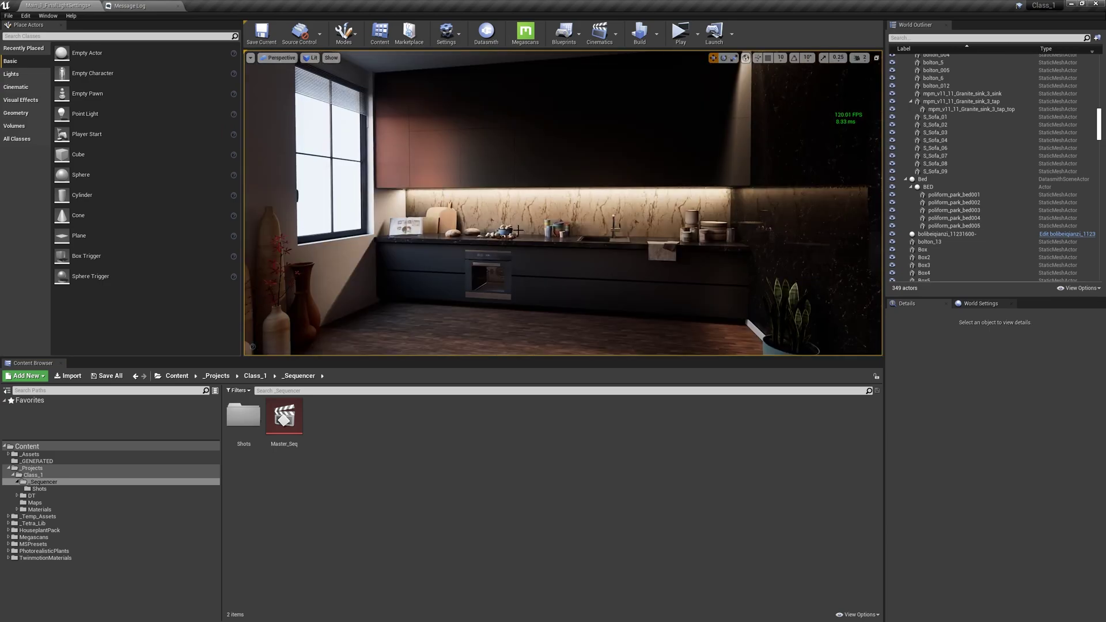
{"action": "double_click", "coordinate": [284, 418]}
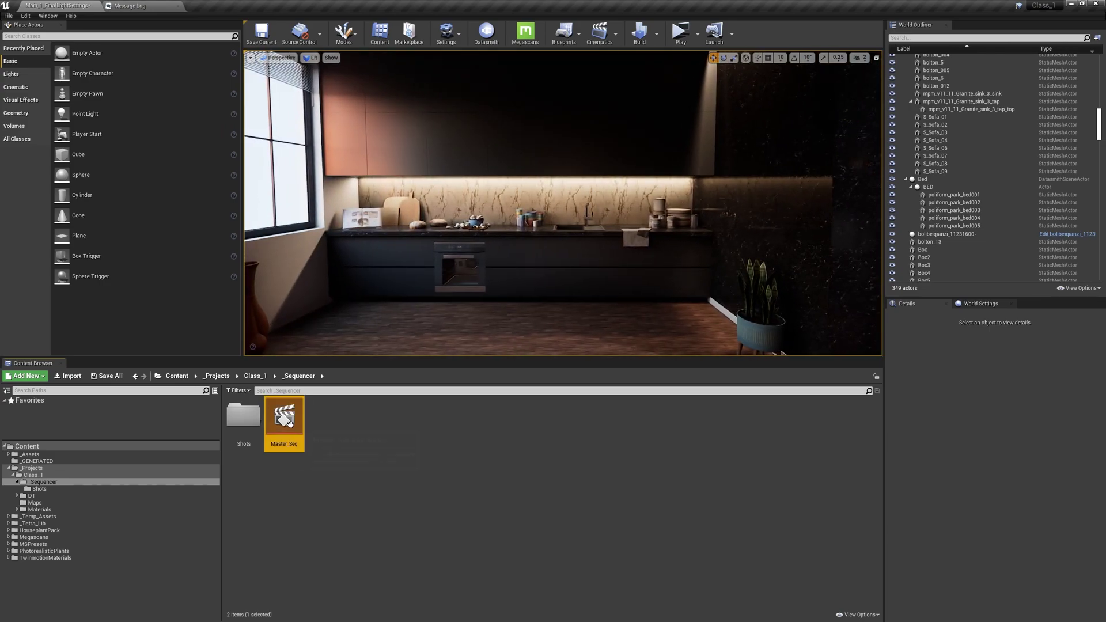
{"action": "right_click_drag", "start_coordinate": [353, 440], "coordinate": [414, 451]}
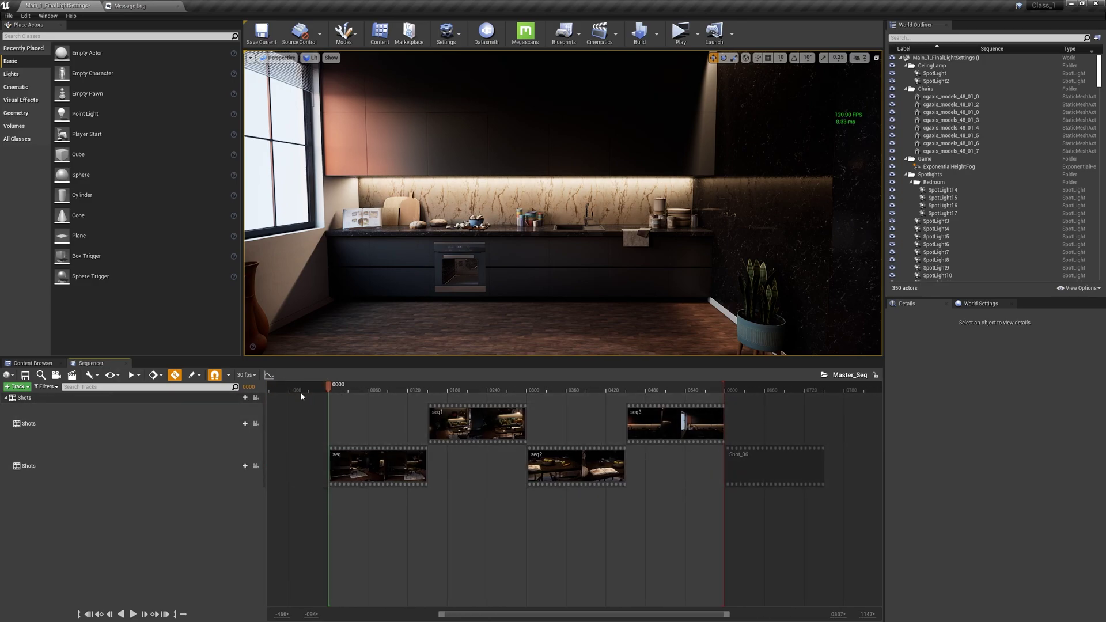
Lock the viewport to the Master_Seq camera cuts, scrub through the shots, and release the viewport.
{"action": "left_click", "coordinate": [255, 397]}
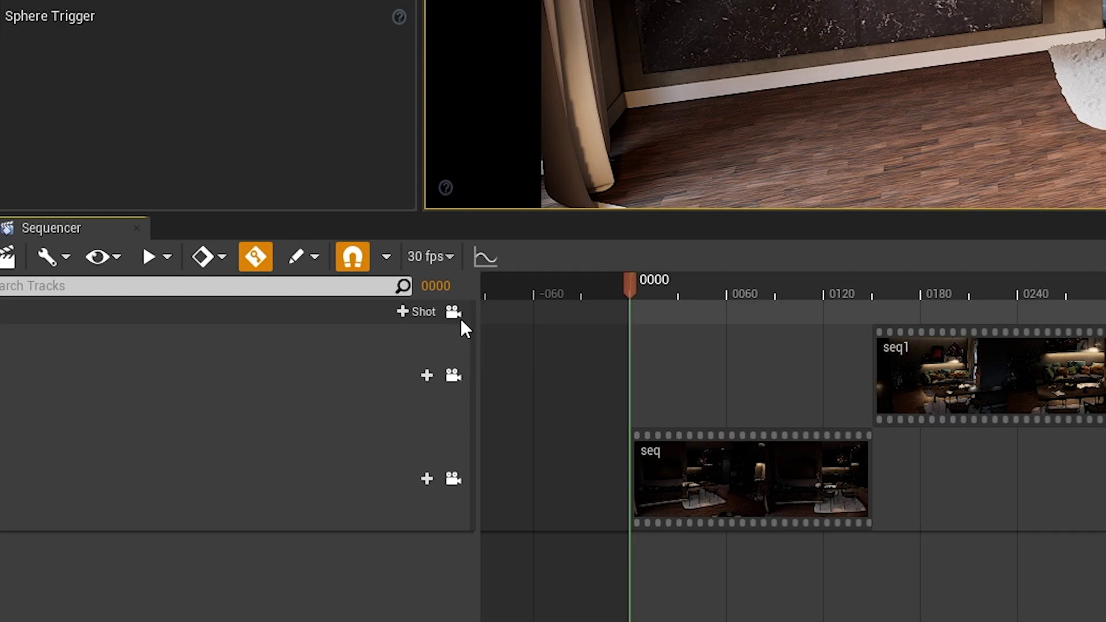
{"action": "left_click_drag", "start_coordinate": [656, 282], "coordinate": [1026, 301]}
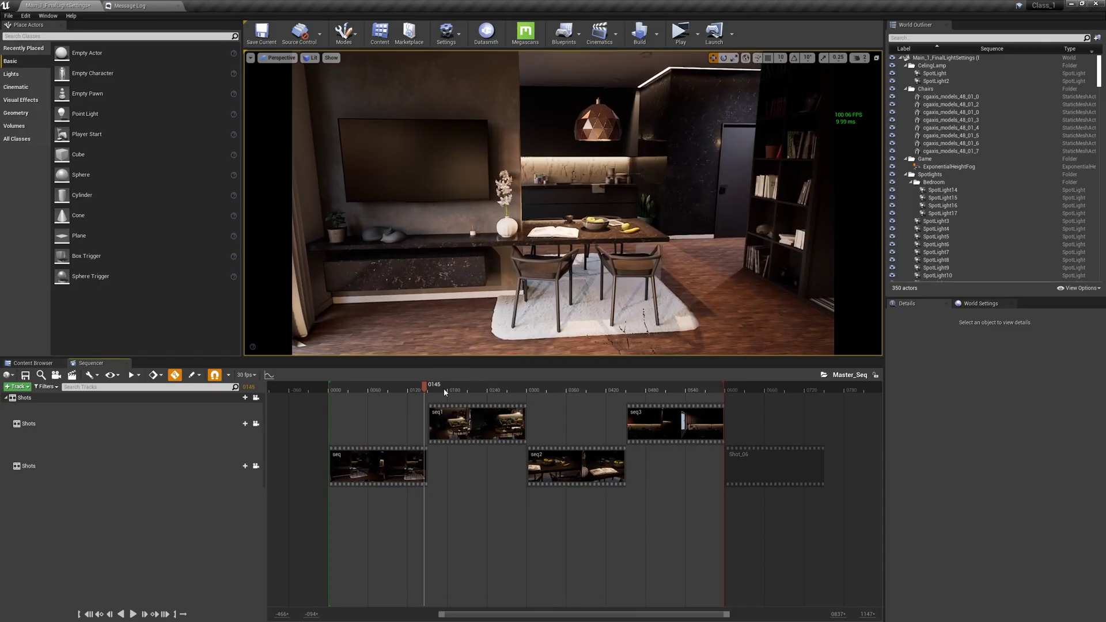
{"action": "left_click_drag", "start_coordinate": [494, 393], "coordinate": [378, 499]}
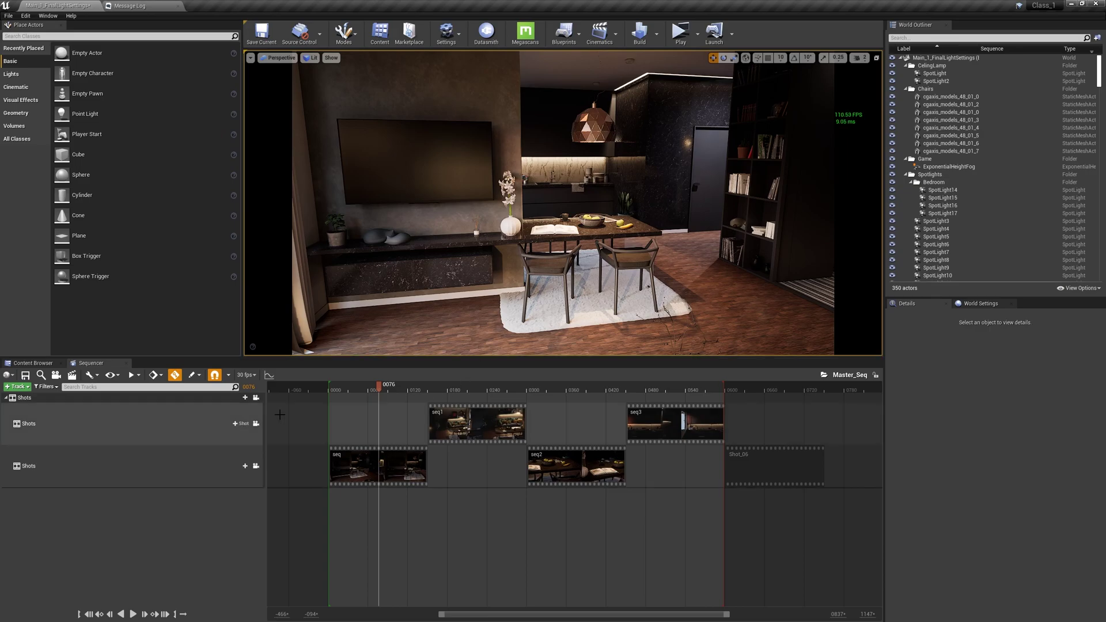
{"action": "left_click", "coordinate": [256, 398]}
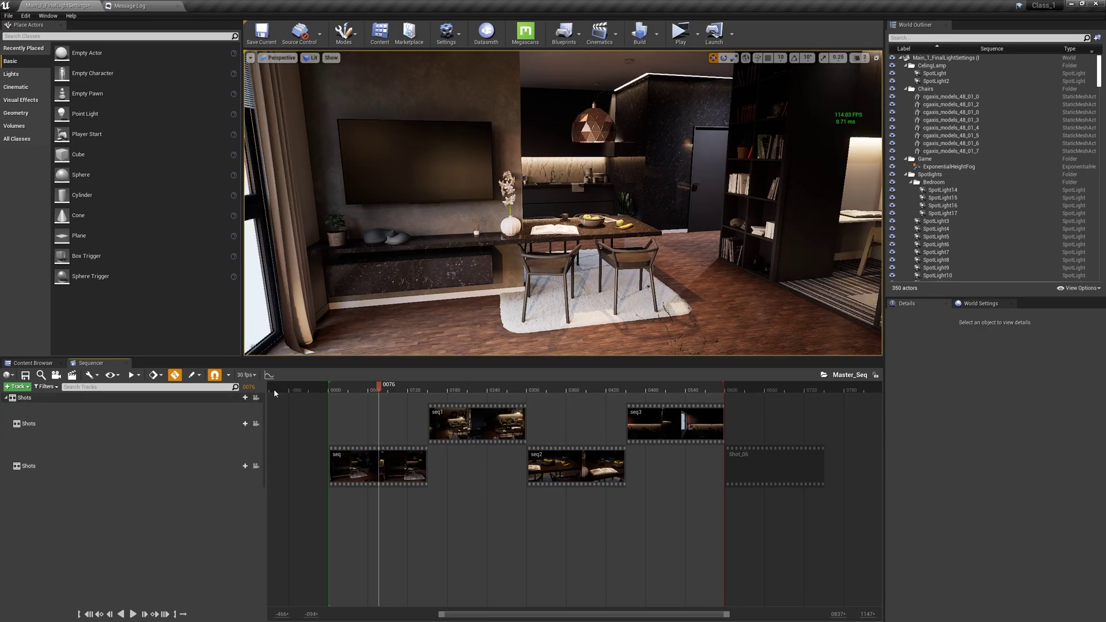
Place a Cine Camera Actor on the wooden floor between the dining chairs and the bookshelf.
{"action": "right_click_drag", "start_coordinate": [563, 203], "coordinate": [708, 191]}
{"action": "left_click", "coordinate": [30, 362]}
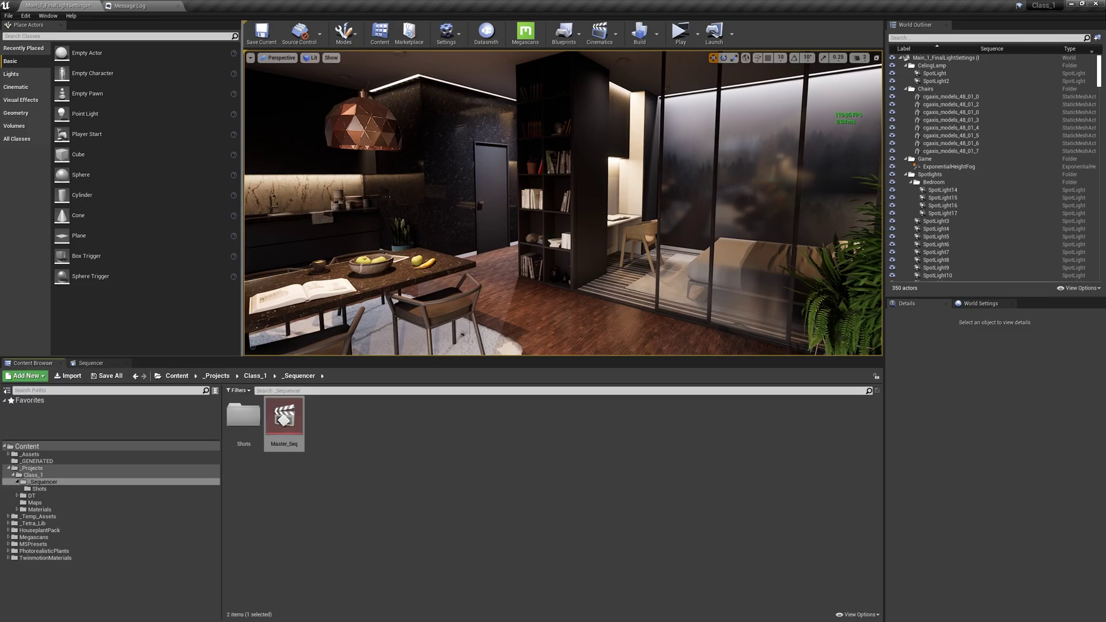
{"action": "right_click_drag", "start_coordinate": [462, 334], "coordinate": [392, 348]}
{"action": "key", "text": "w"}
{"action": "key", "text": "s"}
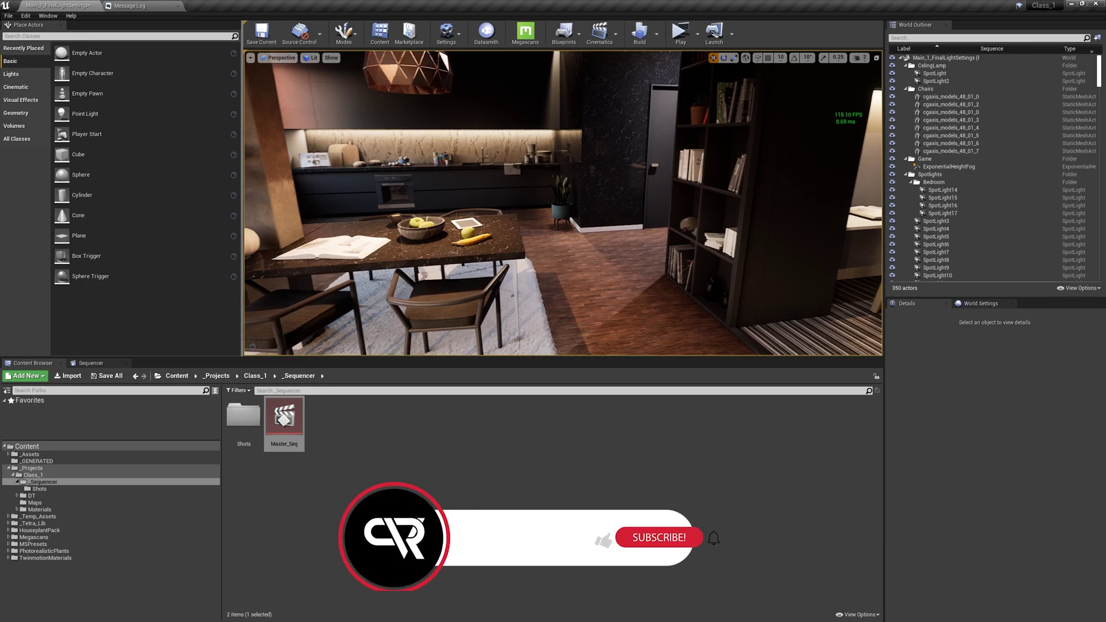
{"action": "right_click_drag", "start_coordinate": [406, 197], "coordinate": [405, 207]}
{"action": "left_click", "coordinate": [16, 87]}
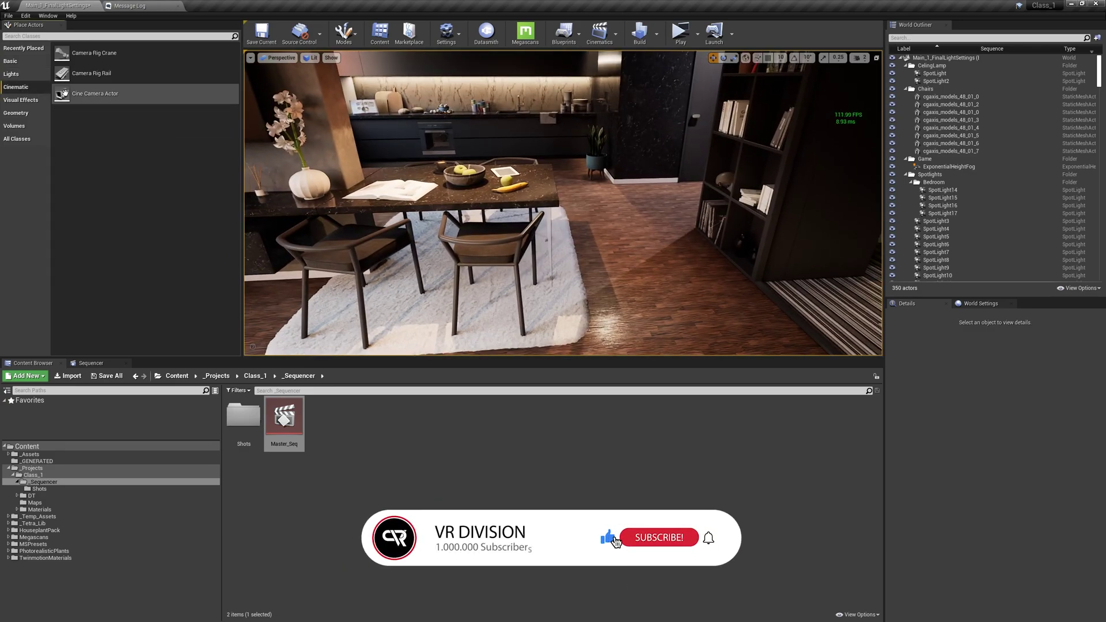
{"action": "left_click_drag", "start_coordinate": [65, 93], "coordinate": [613, 292]}
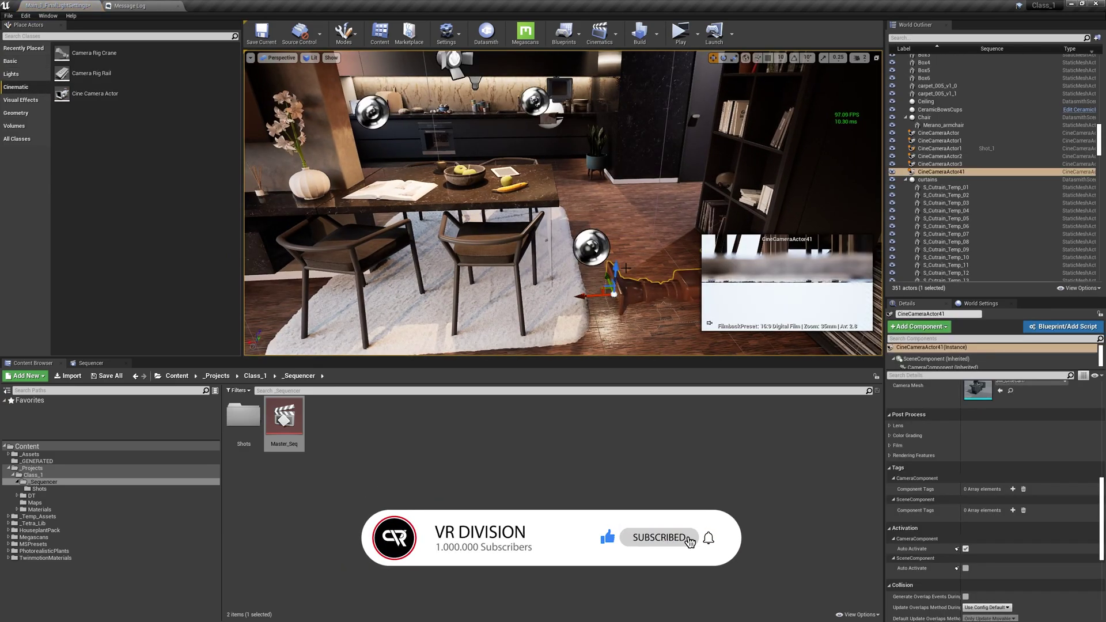
Raise the new cine camera above the floor and rotate it to face the kitchen counter.
{"action": "key", "text": "a"}
{"action": "right_click_drag", "start_coordinate": [625, 268], "coordinate": [671, 268]}
{"action": "left_click_drag", "start_coordinate": [574, 259], "coordinate": [570, 187]}
{"action": "right_click_drag", "start_coordinate": [615, 276], "coordinate": [651, 291]}
{"action": "key", "text": "a"}
{"action": "key", "text": "e"}
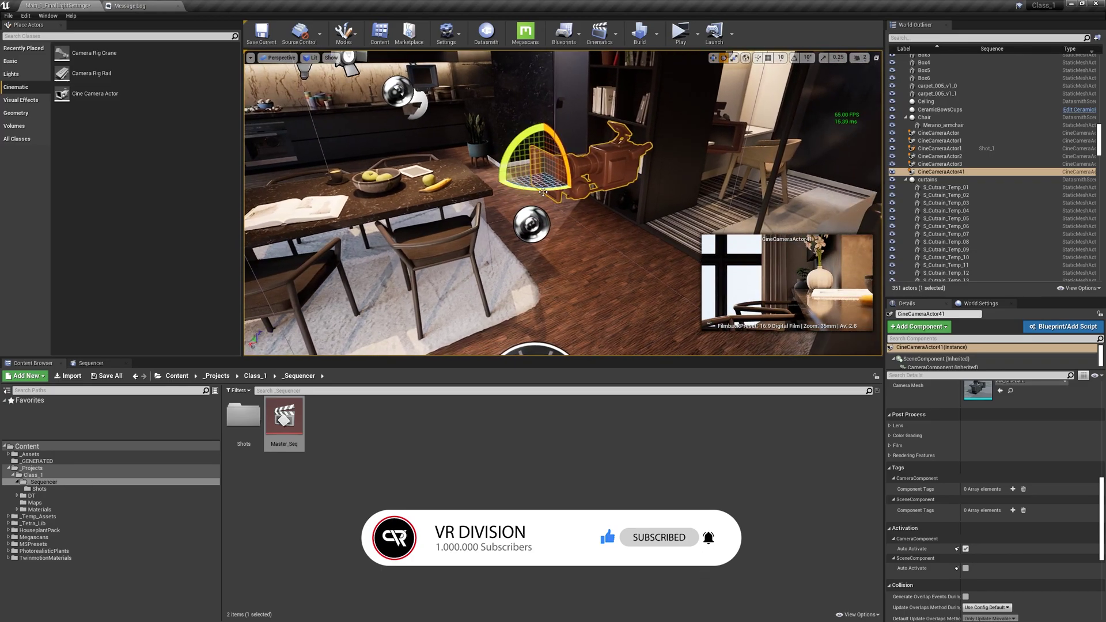
{"action": "mouse_move", "coordinate": [550, 189]}
{"action": "left_mouse_down"}
{"action": "mouse_move", "coordinate": [440, 187]}
{"action": "mouse_move", "coordinate": [561, 189]}
{"action": "mouse_move", "coordinate": [550, 189]}
{"action": "left_mouse_up"}
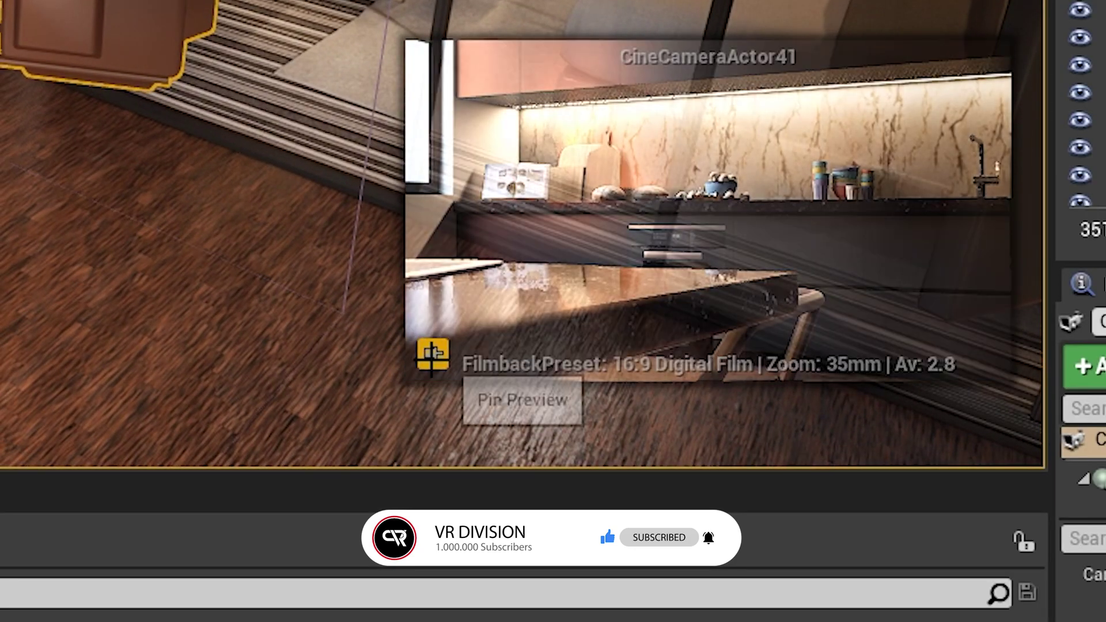
Pin the new camera's preview and select a dining chair to check the preview with another object selected.
{"action": "left_click", "coordinate": [708, 325]}
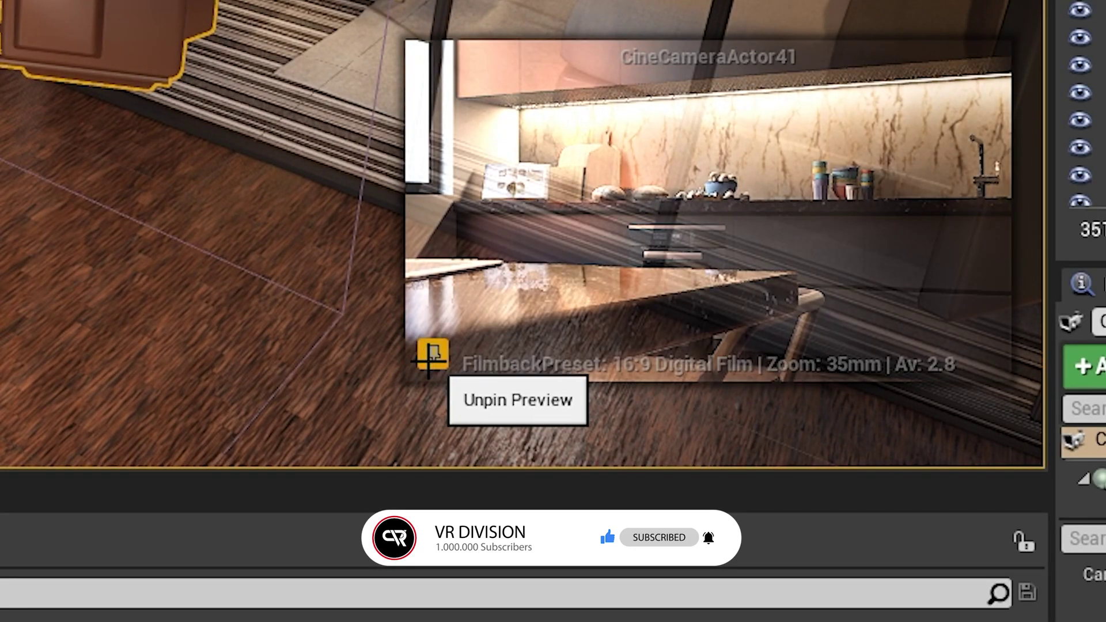
{"action": "left_click", "coordinate": [276, 324]}
{"action": "left_click", "coordinate": [586, 276]}
{"action": "left_click", "coordinate": [452, 271]}
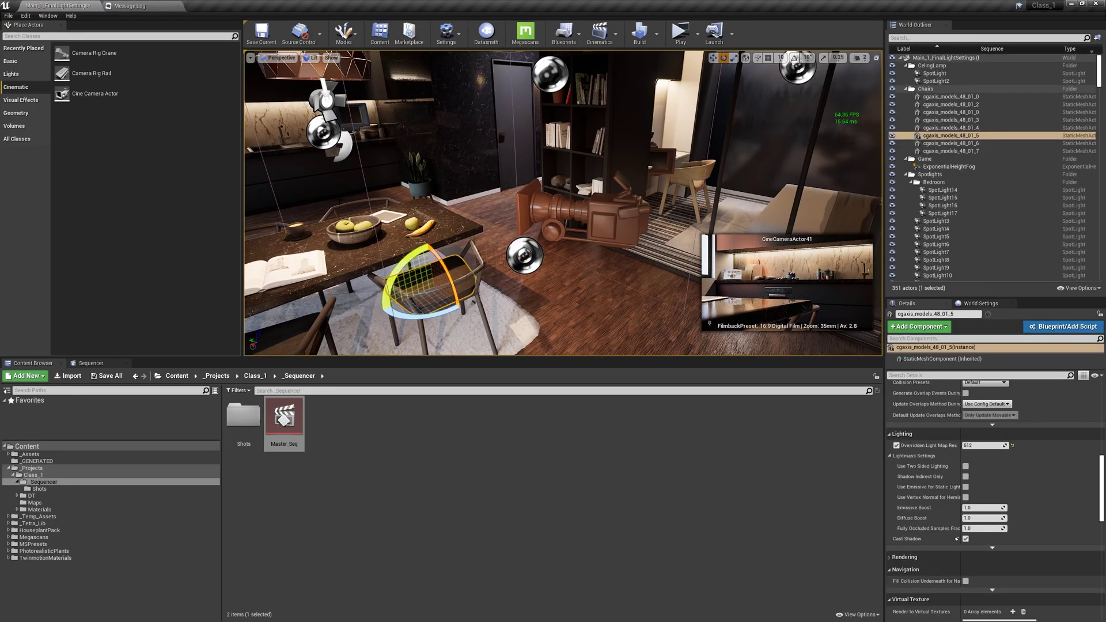
{"action": "left_click", "coordinate": [570, 271]}
{"action": "key", "text": "Escape"}
Unpin the new camera's preview and check it by switching the selection between the floor and the camera.
{"action": "left_click", "coordinate": [624, 217]}
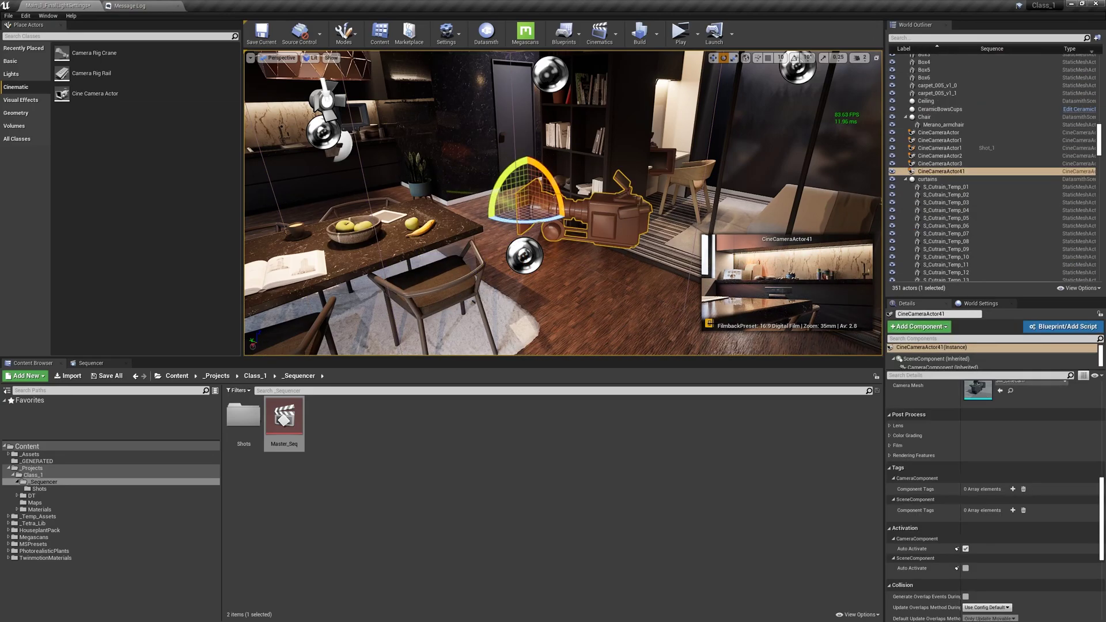
{"action": "left_click", "coordinate": [559, 300]}
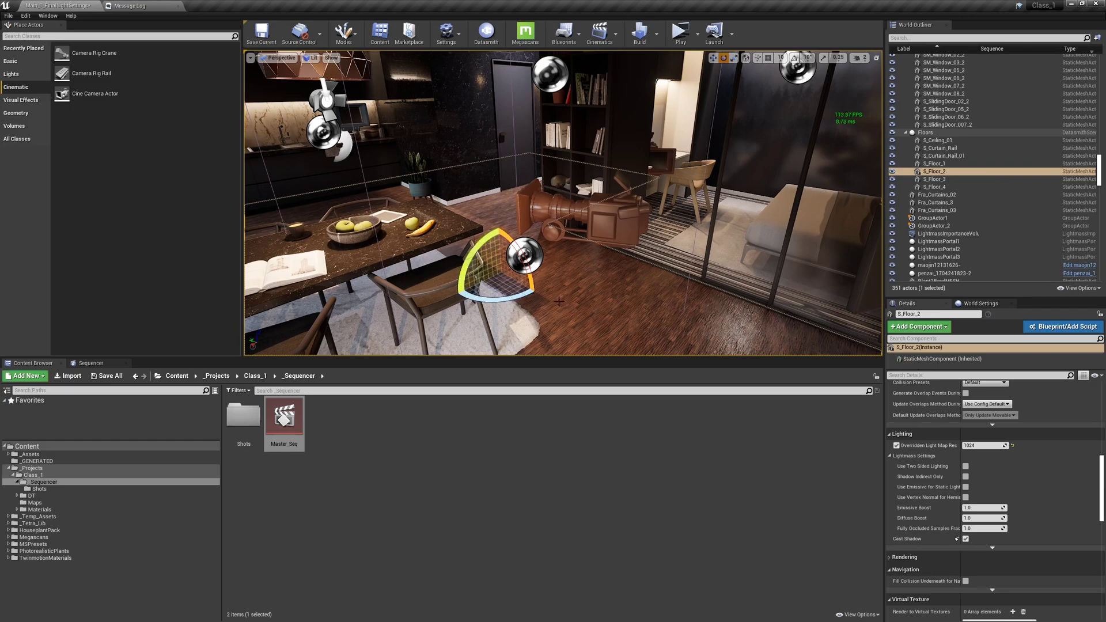
{"action": "key", "text": "Escape"}
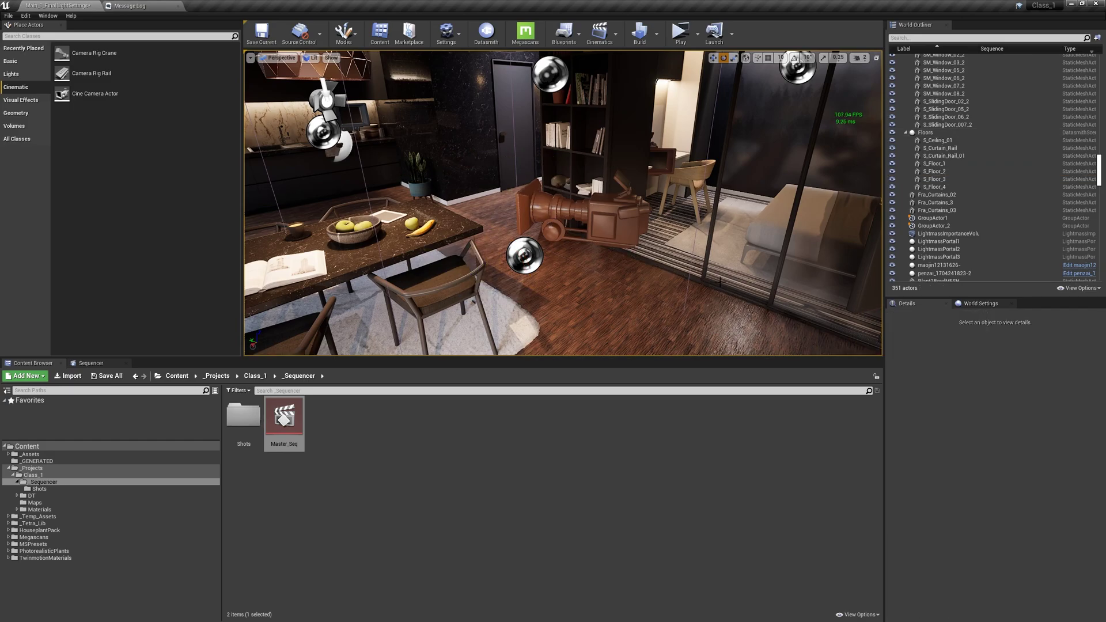
{"action": "left_click", "coordinate": [582, 214]}
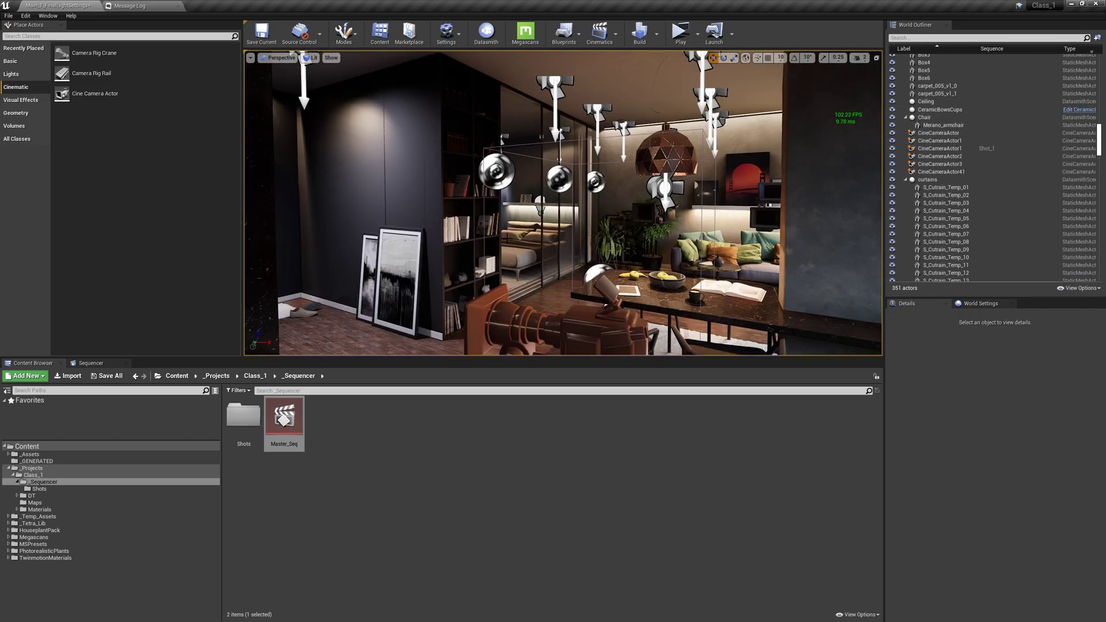
Hide the editor icons with Game View and create a CineCameraActor at the viewport's current location.
{"action": "key", "text": "g"}
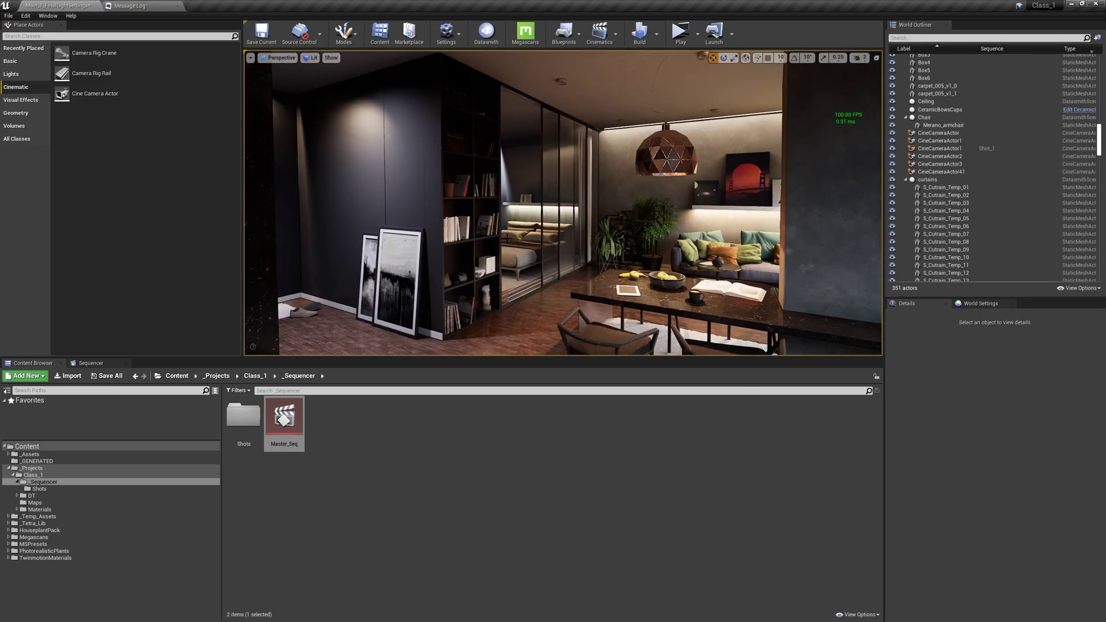
{"action": "left_click", "coordinate": [251, 58]}
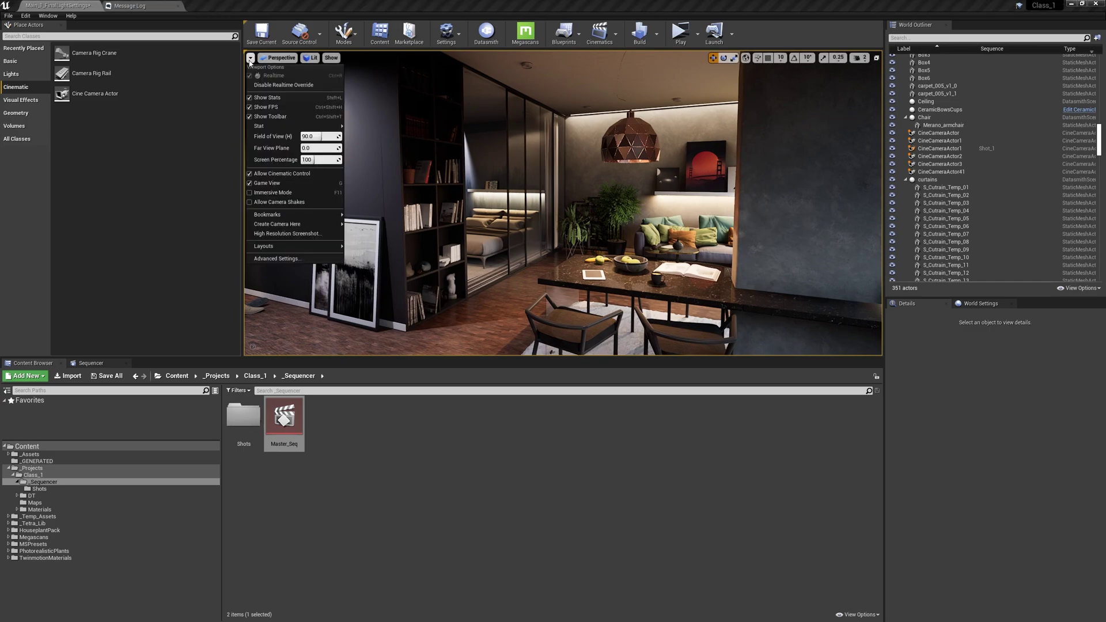
{"action": "left_click", "coordinate": [251, 59]}
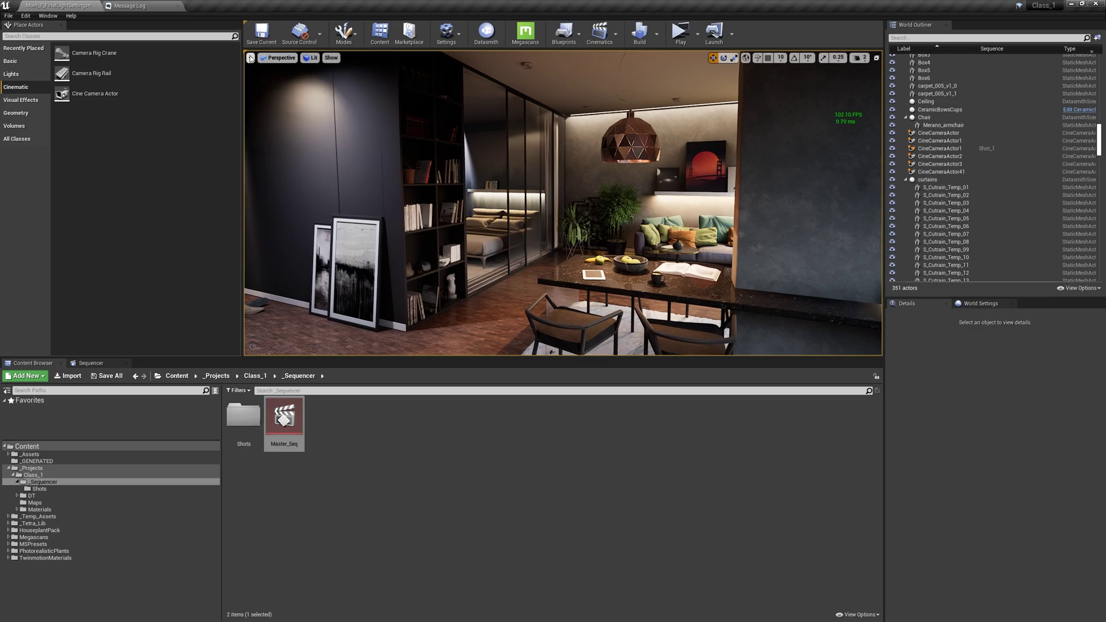
{"action": "left_click", "coordinate": [251, 58]}
{"action": "mouse_move", "coordinate": [301, 227]}
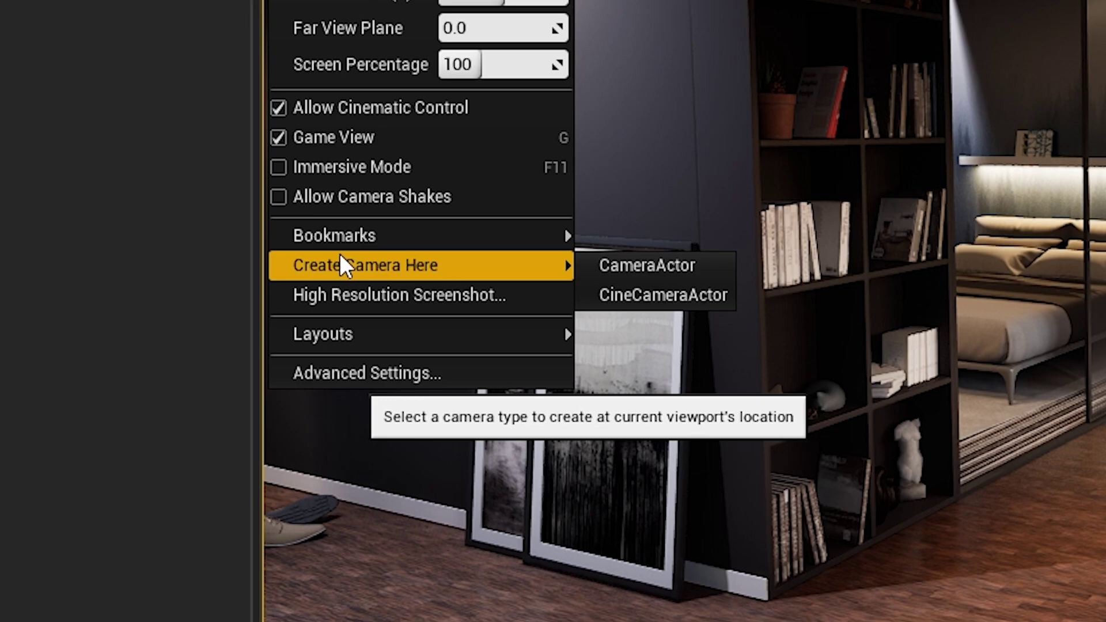
{"action": "left_click", "coordinate": [639, 300]}
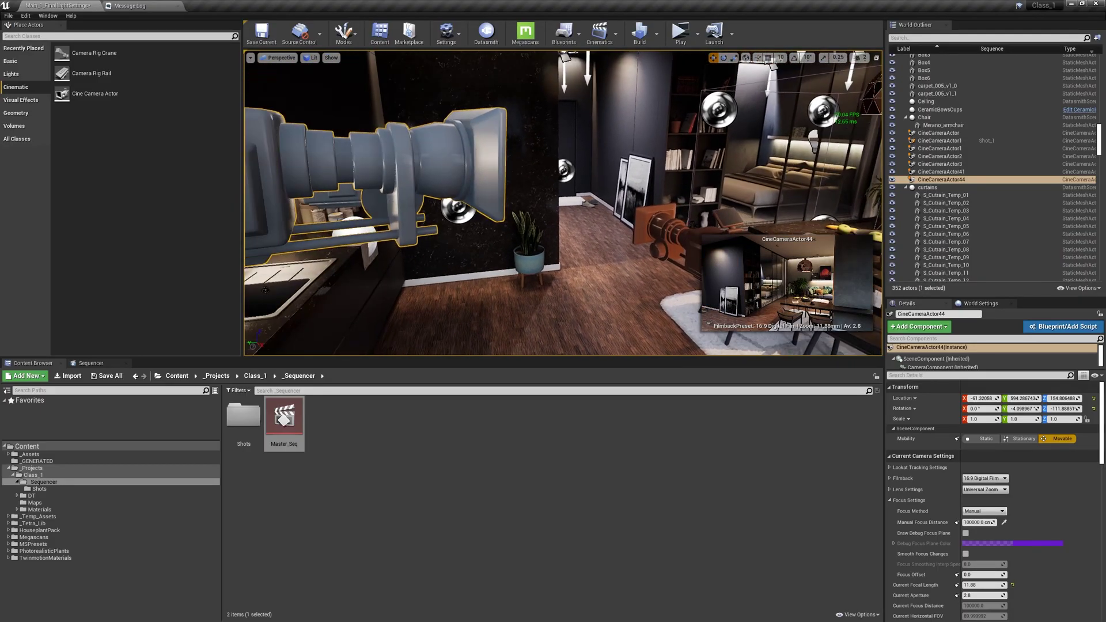
Examine the new cine camera from outside and check the list of placed cameras available for the viewport.
{"action": "mouse_move", "coordinate": [562, 202]}
{"action": "right_mouse_down"}
{"action": "mouse_move", "coordinate": [476, 201]}
{"action": "mouse_move", "coordinate": [610, 203]}
{"action": "mouse_move", "coordinate": [542, 203]}
{"action": "right_mouse_up"}
{"action": "key", "text": "Escape"}
{"action": "left_click", "coordinate": [430, 194]}
{"action": "right_click_drag", "start_coordinate": [430, 194], "coordinate": [442, 197]}
{"action": "key", "text": "Escape"}
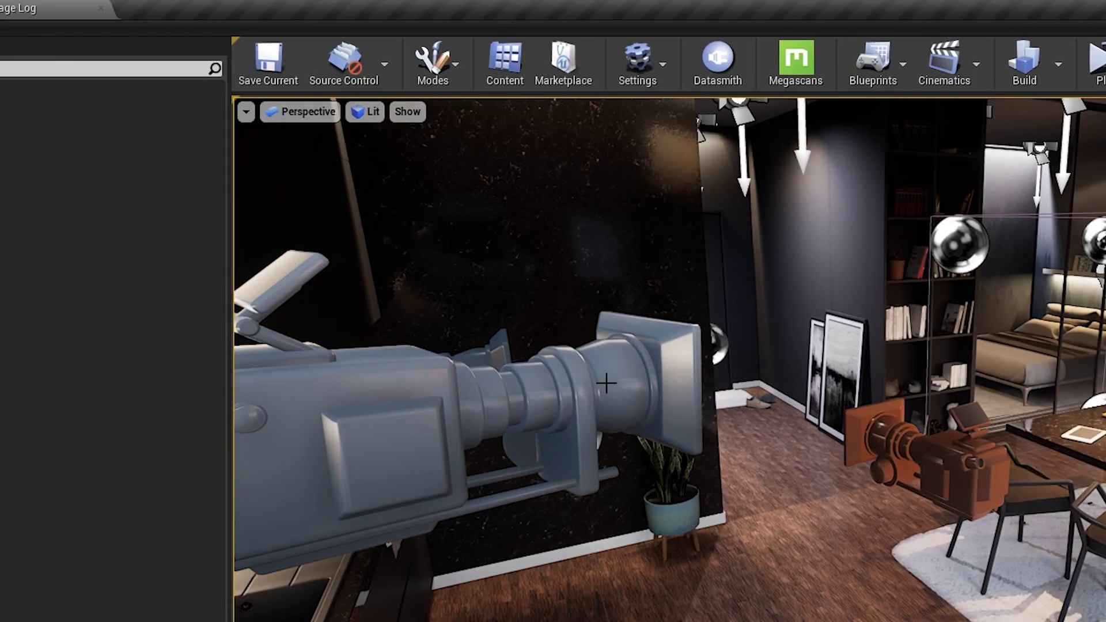
{"action": "right_click_drag", "start_coordinate": [606, 383], "coordinate": [316, 112]}
{"action": "left_click", "coordinate": [308, 111]}
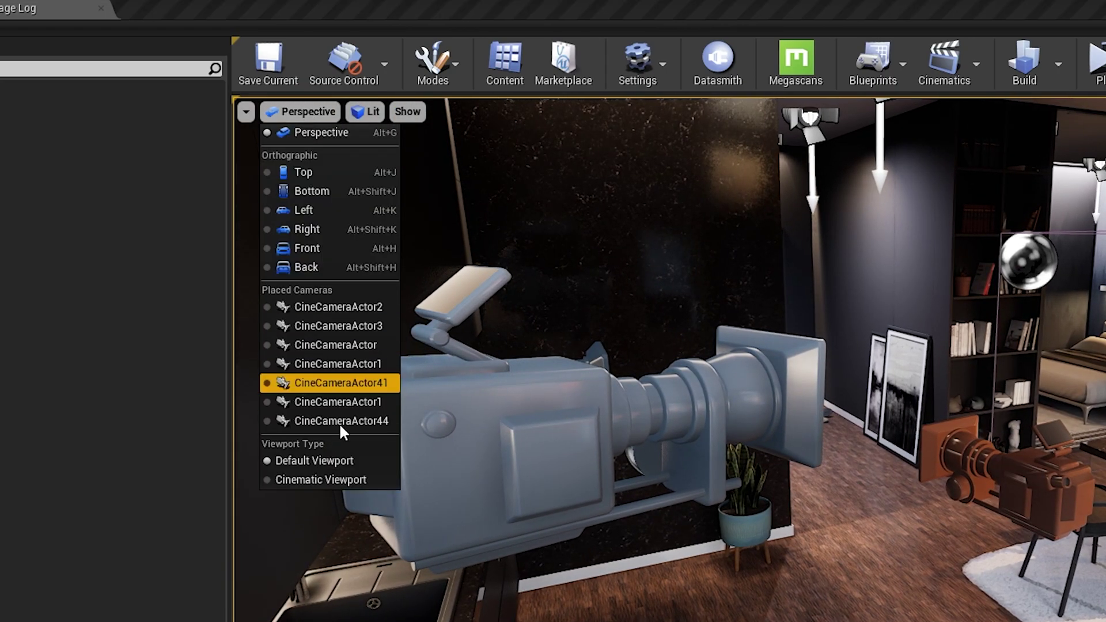
{"action": "right_click_drag", "start_coordinate": [751, 459], "coordinate": [685, 441]}
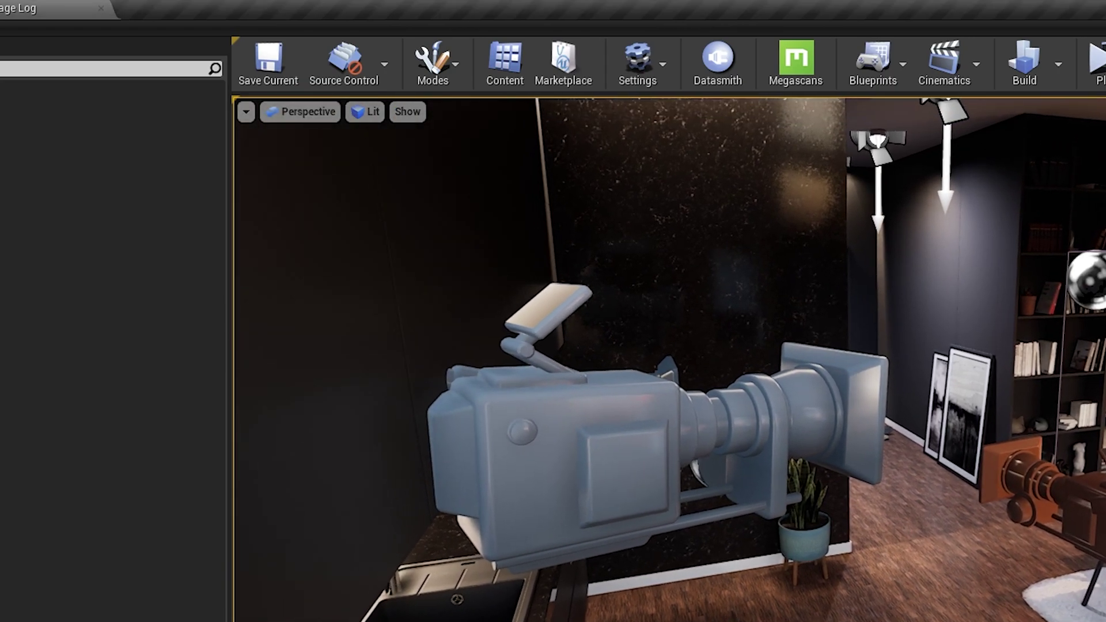
Rename CineCameraActor44 as Cine_camera_yaaay and switch the viewport to that camera's view.
{"action": "left_click", "coordinate": [979, 179]}
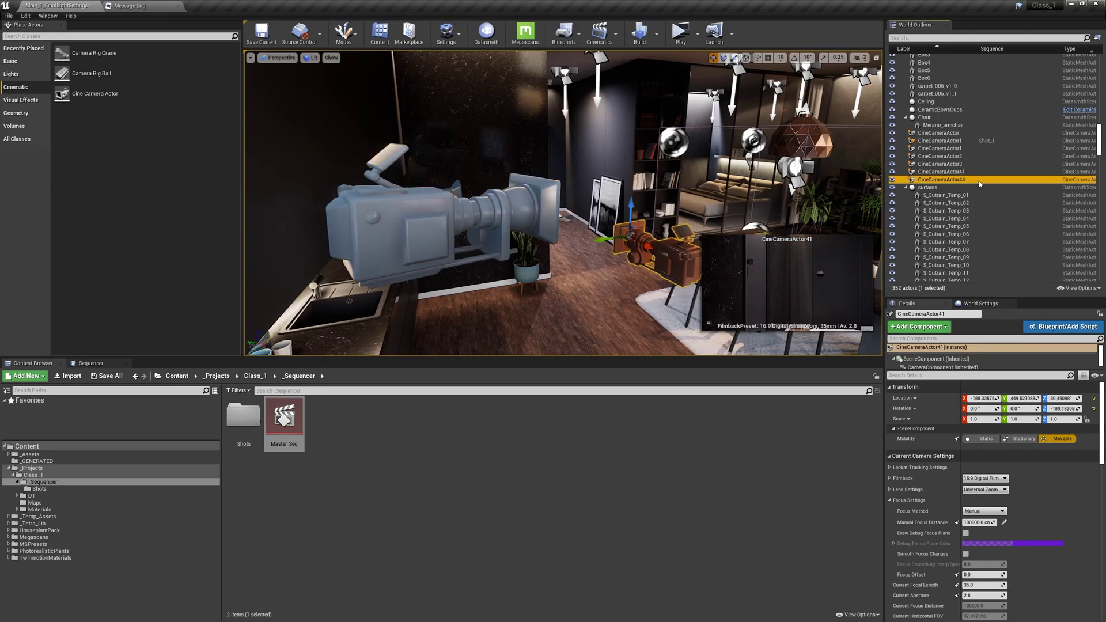
{"action": "key", "text": "F2"}
{"action": "type", "text": "Cine_came"}
{"action": "type", "text": "ra_"}
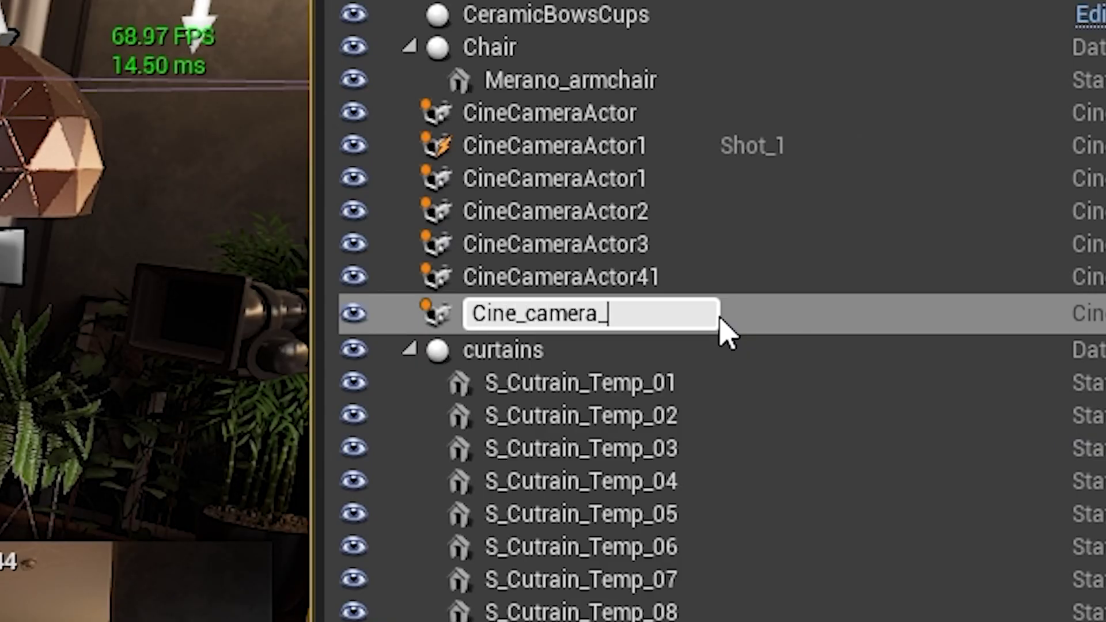
{"action": "type", "text": "yaaay"}
{"action": "key", "text": "Return"}
{"action": "left_click", "coordinate": [278, 57]}
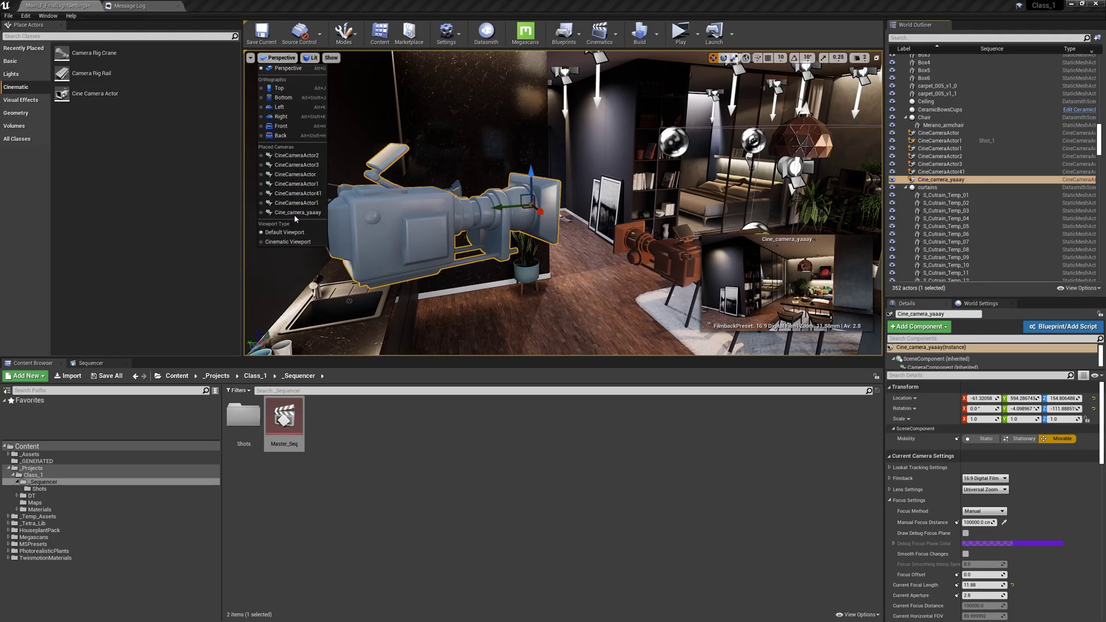
{"action": "left_click", "coordinate": [296, 212]}
Create a Level Sequence named Shot_7 in the _Sequencer folder and open it for editing.
{"action": "right_click", "coordinate": [398, 501]}
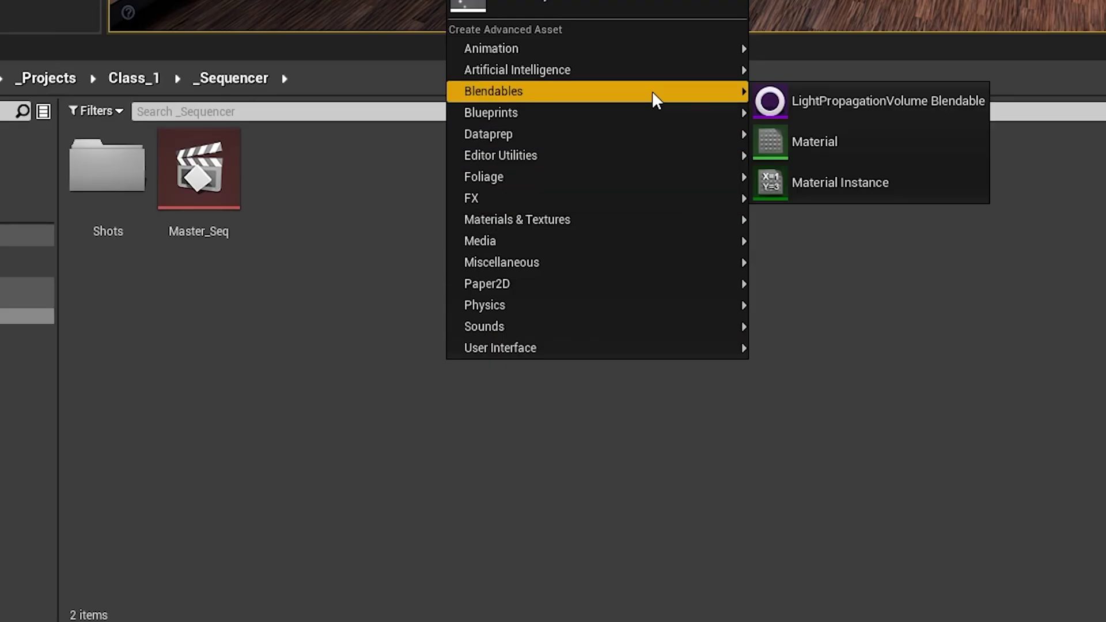
{"action": "mouse_move", "coordinate": [487, 365]}
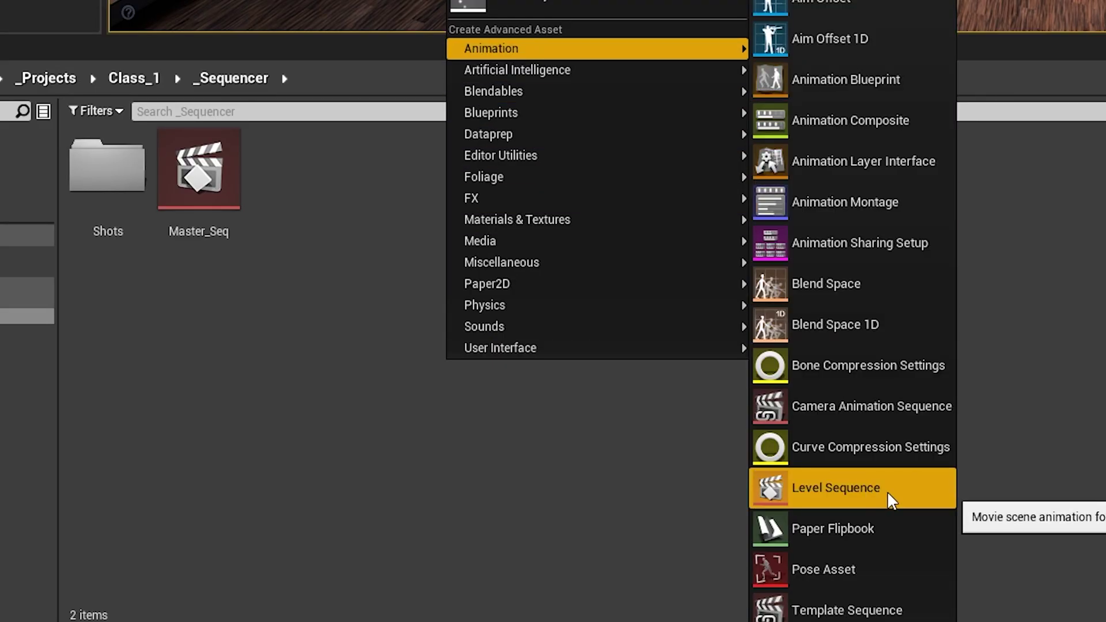
{"action": "left_click", "coordinate": [867, 492]}
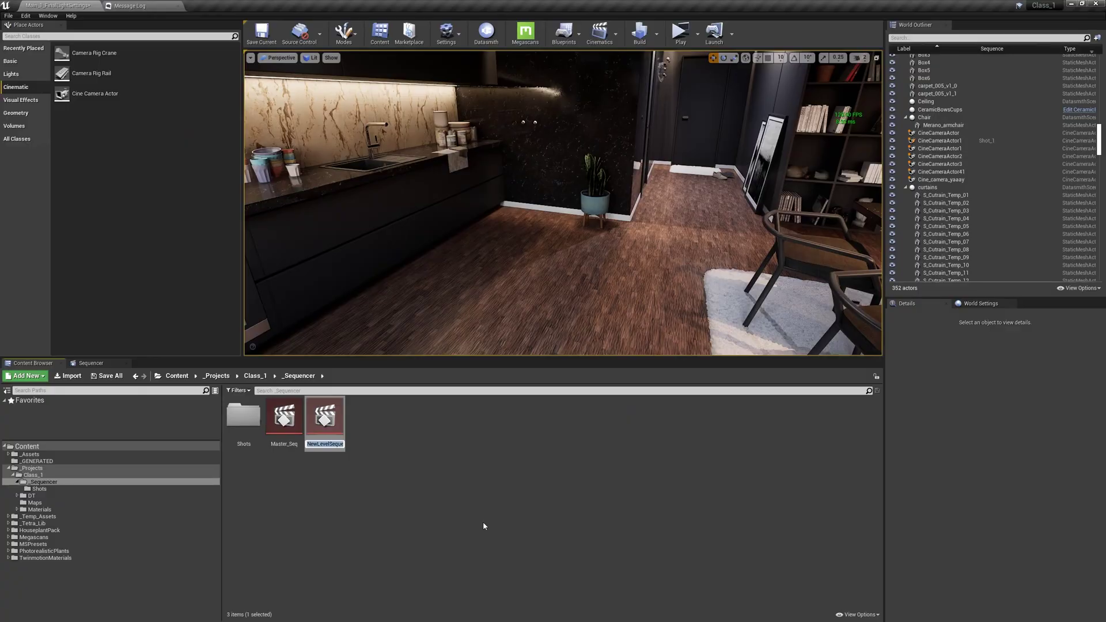
{"action": "type", "text": "Shot_7"}
{"action": "key", "text": "Return"}
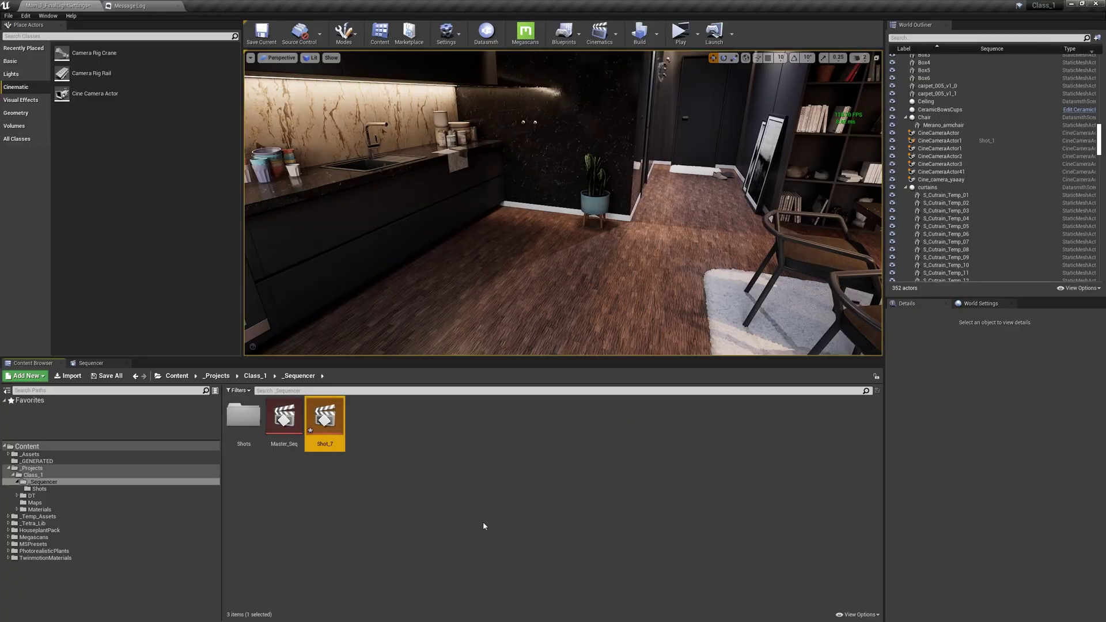
{"action": "double_click", "coordinate": [314, 419]}
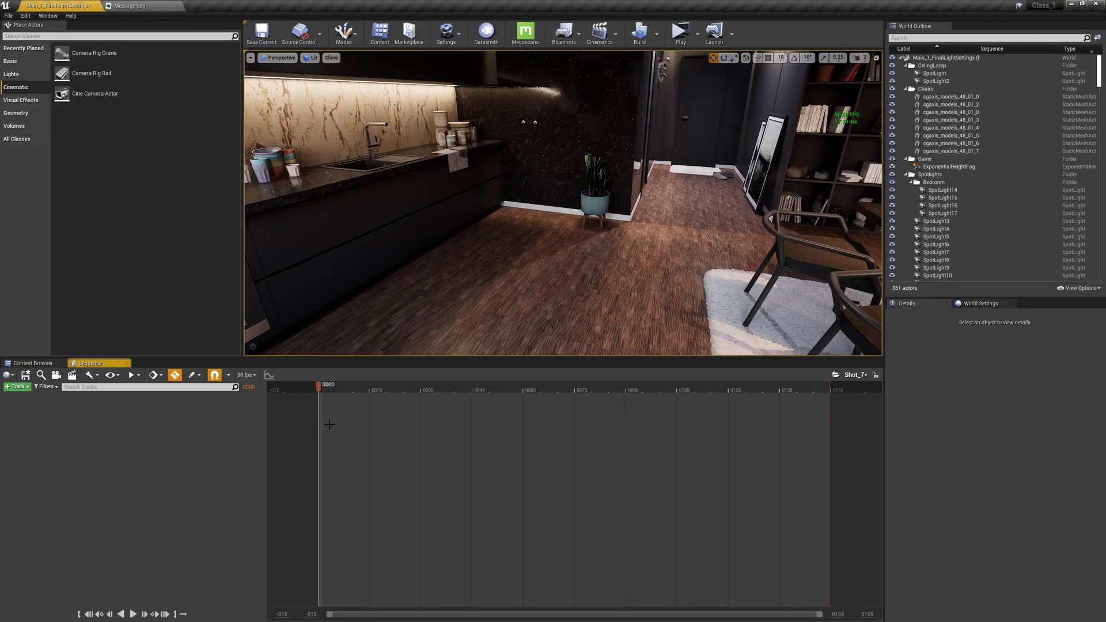
Add Cine_camera_yaaay from the level's actor list to the Shot_7 sequence and undo the addition.
{"action": "right_click_drag", "start_coordinate": [683, 245], "coordinate": [743, 230]}
{"action": "key", "text": "g"}
{"action": "left_click", "coordinate": [668, 251]}
{"action": "key", "text": "f"}
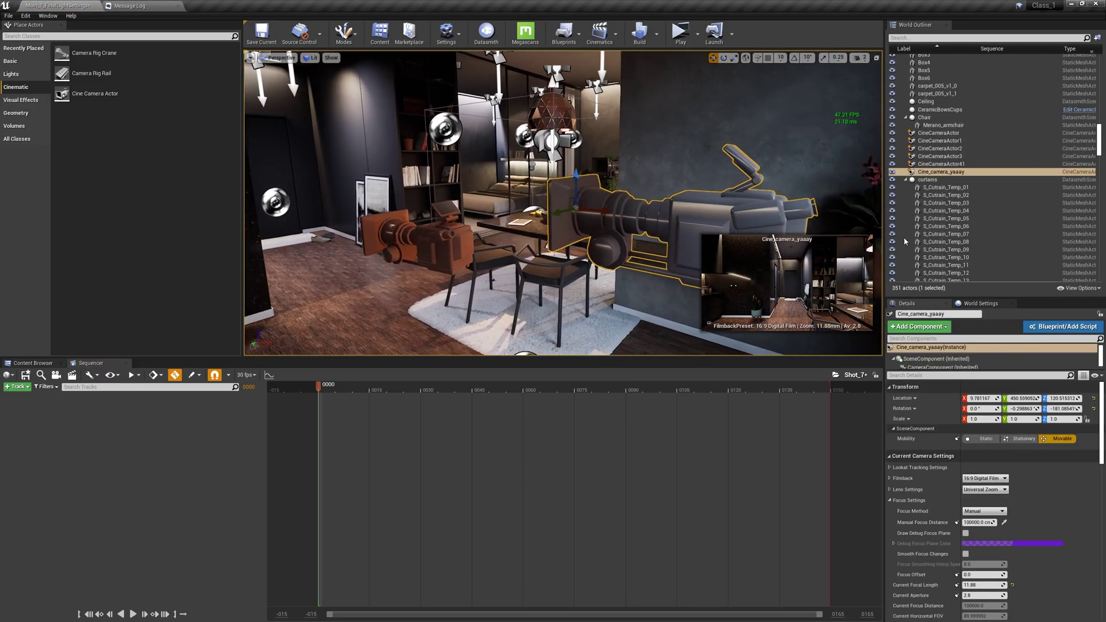
{"action": "left_click_drag", "start_coordinate": [940, 172], "coordinate": [829, 247]}
{"action": "left_click_drag", "start_coordinate": [546, 456], "coordinate": [518, 460]}
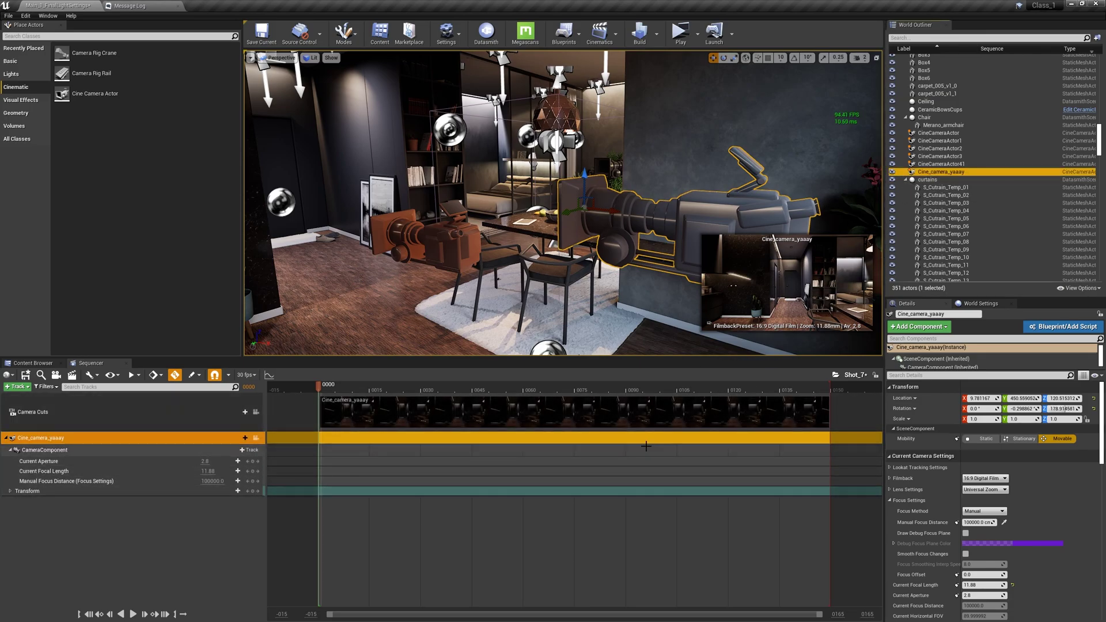
{"action": "key", "text": "ctrl+z"}
{"action": "key", "text": "Escape"}
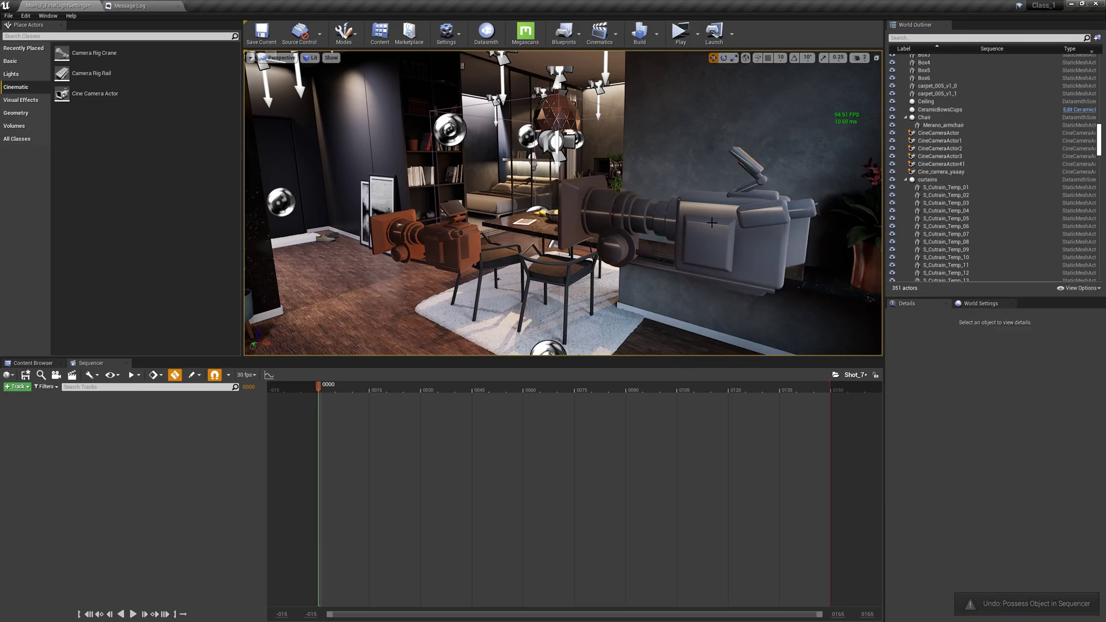
{"action": "left_click", "coordinate": [28, 388]}
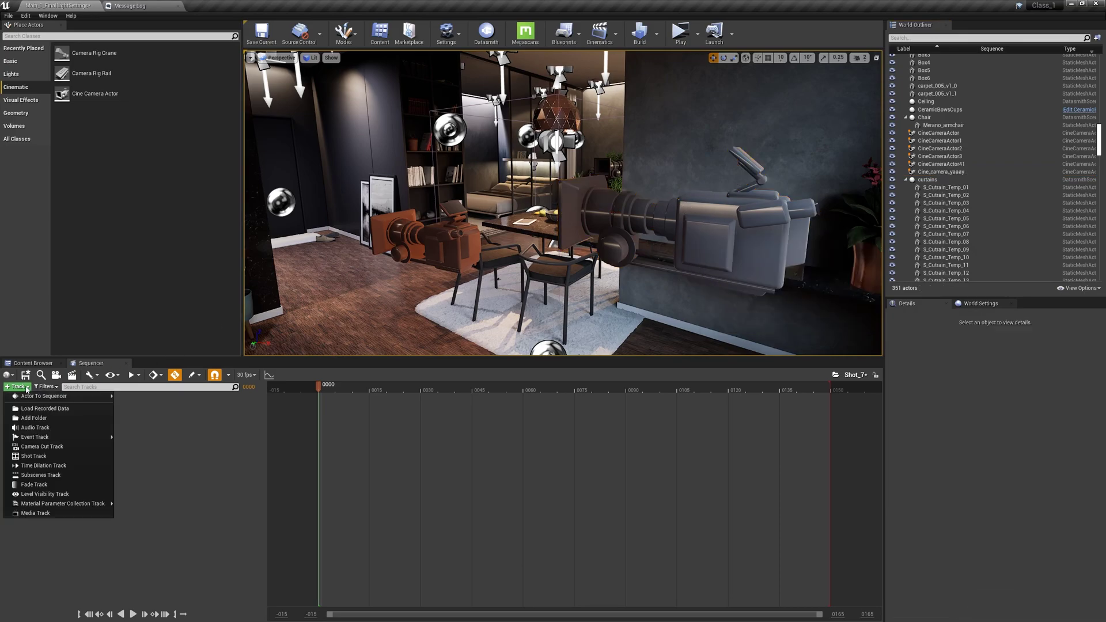
{"action": "mouse_move", "coordinate": [46, 397]}
{"action": "scroll", "coordinate": [179, 461], "scroll_direction": "down", "scroll_amount": 5}
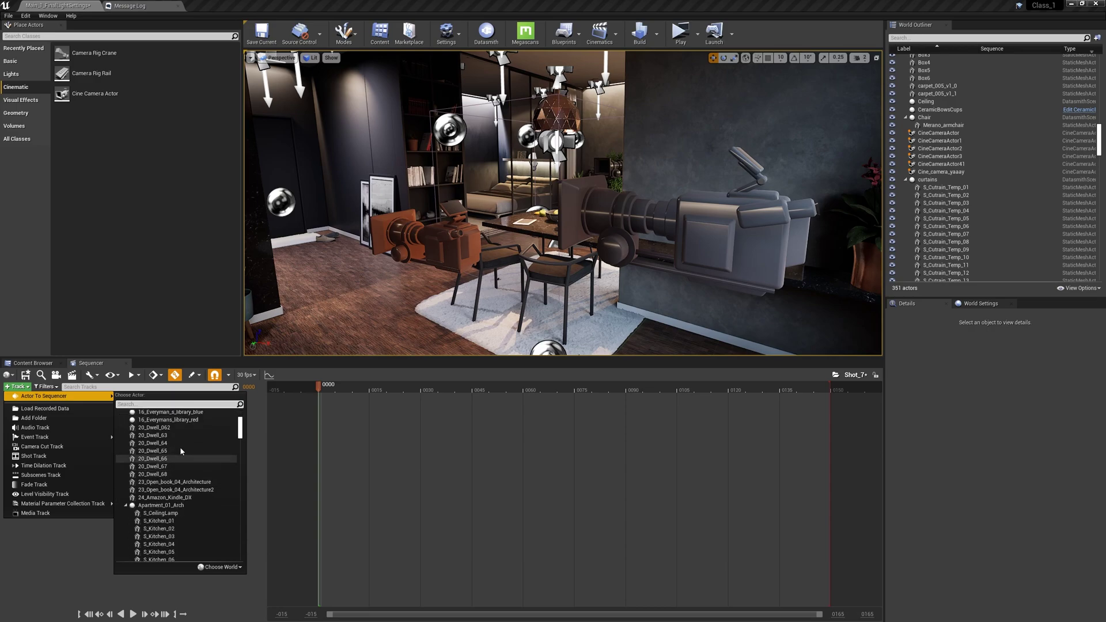
{"action": "scroll", "coordinate": [173, 479], "scroll_direction": "down", "scroll_amount": 4}
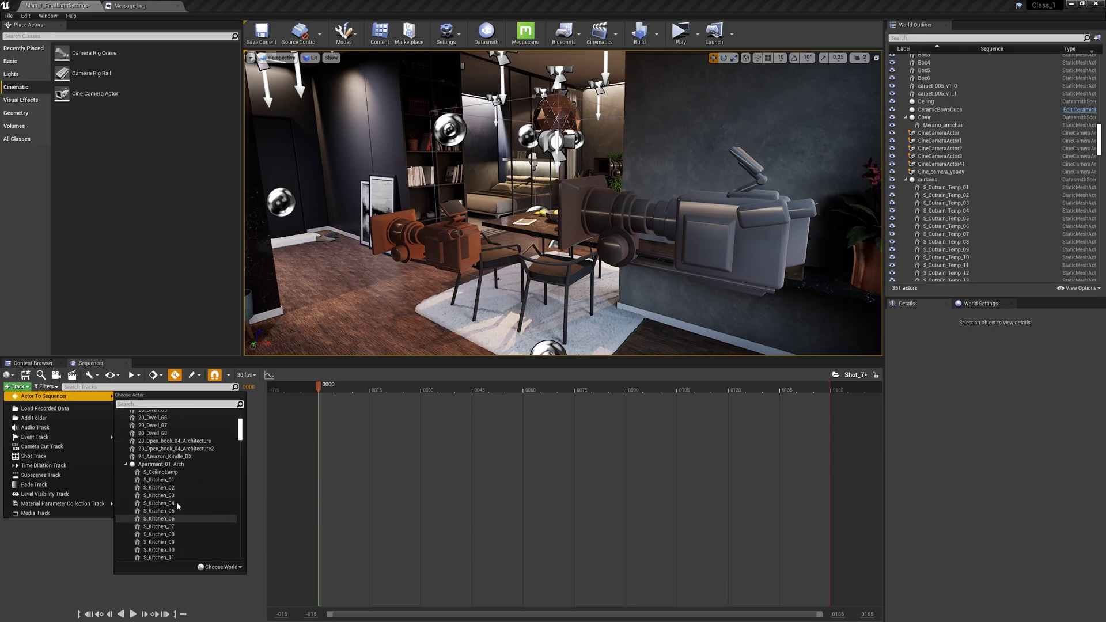
{"action": "scroll", "coordinate": [175, 504], "scroll_direction": "up", "scroll_amount": 5}
Select Cine_camera_yaaay in the scene and add it to the Shot_7 sequence as an actor track.
{"action": "left_click", "coordinate": [654, 216]}
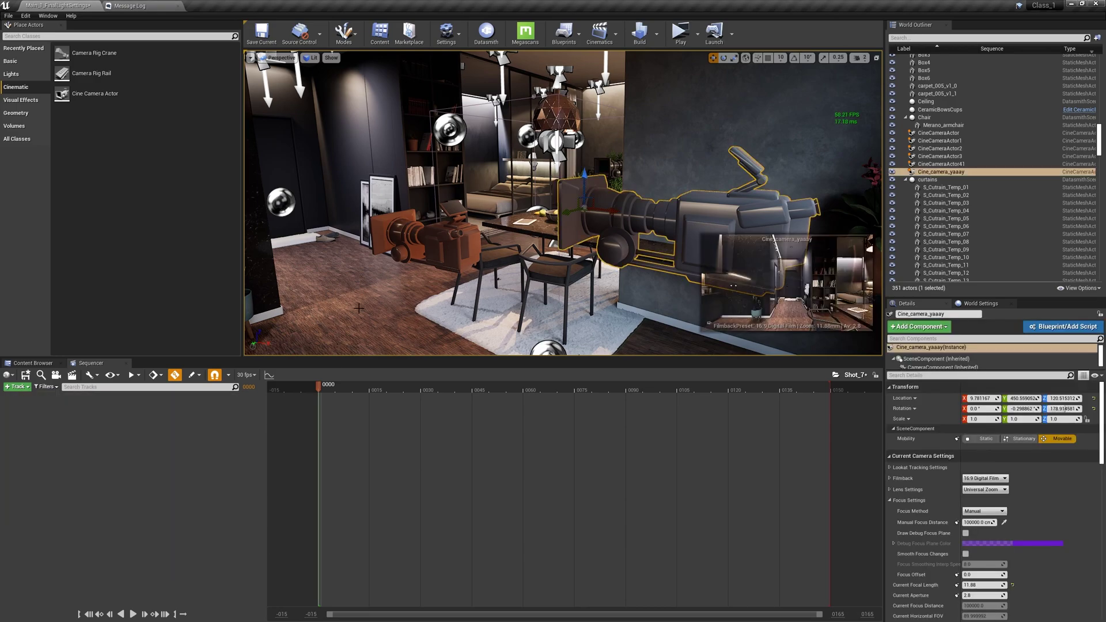
{"action": "left_click", "coordinate": [19, 386]}
{"action": "mouse_move", "coordinate": [46, 395]}
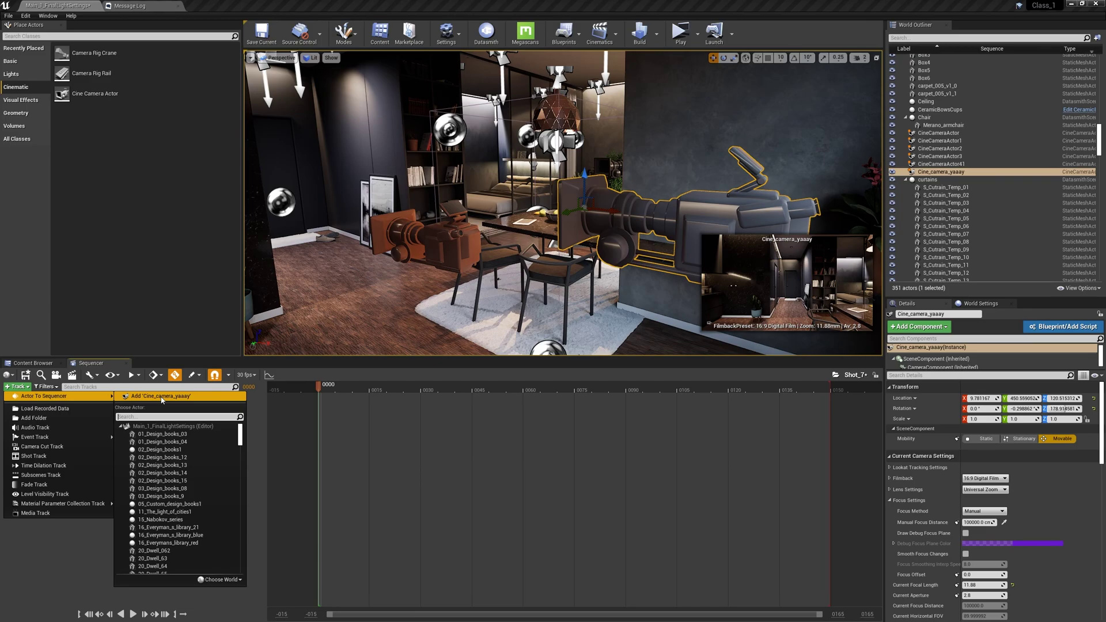
{"action": "left_click", "coordinate": [162, 396]}
Scrub through the Shot_7 timeline to check the camera's preview at different frames.
{"action": "left_click", "coordinate": [375, 390]}
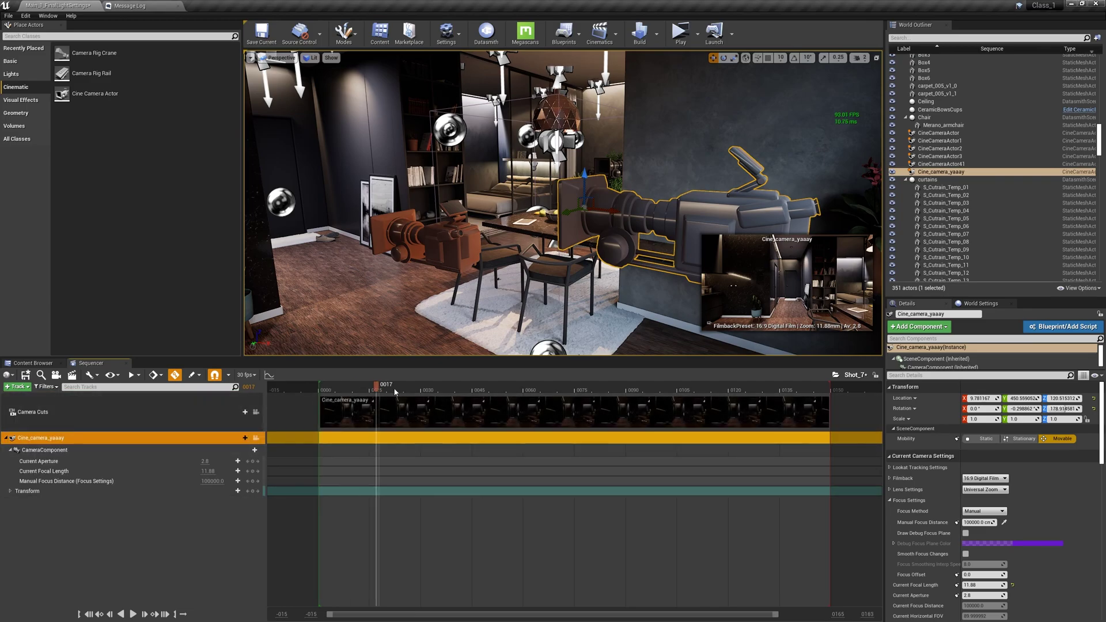
{"action": "left_click_drag", "start_coordinate": [457, 404], "coordinate": [728, 402]}
{"action": "left_click", "coordinate": [742, 389]}
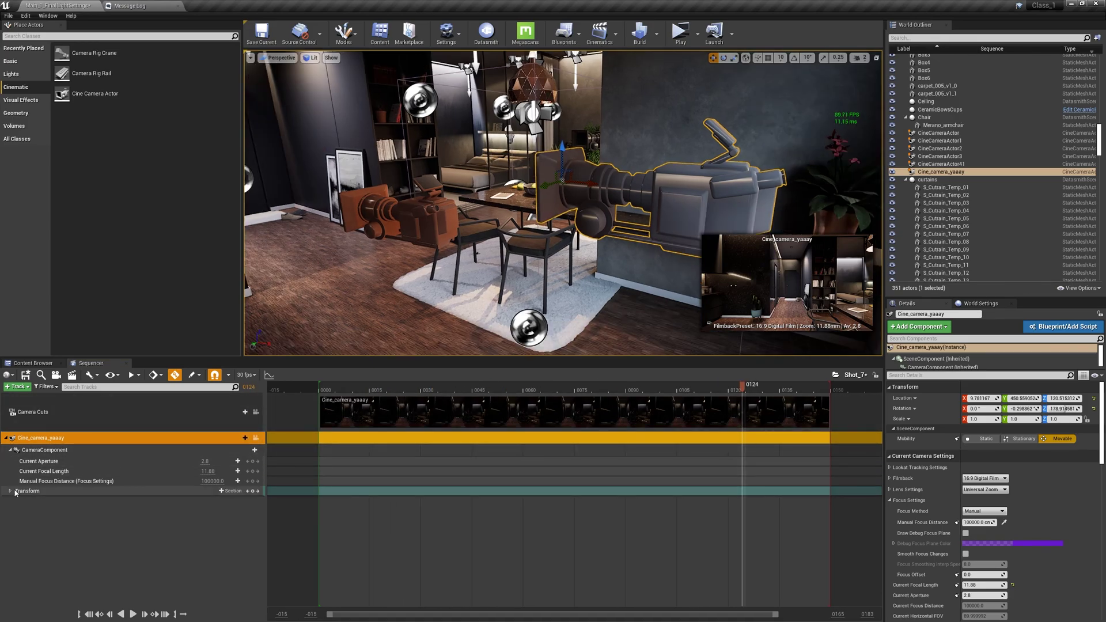
Expand the camera's Transform and Location channels and add a Location X key at frame 0.
{"action": "left_click", "coordinate": [11, 491]}
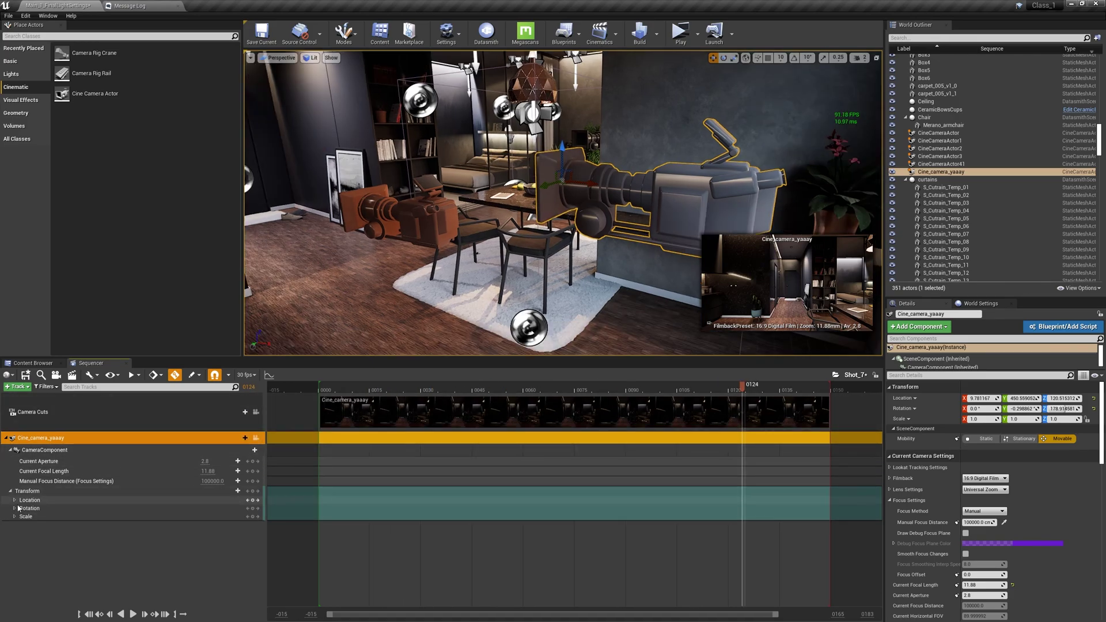
{"action": "left_click", "coordinate": [394, 387]}
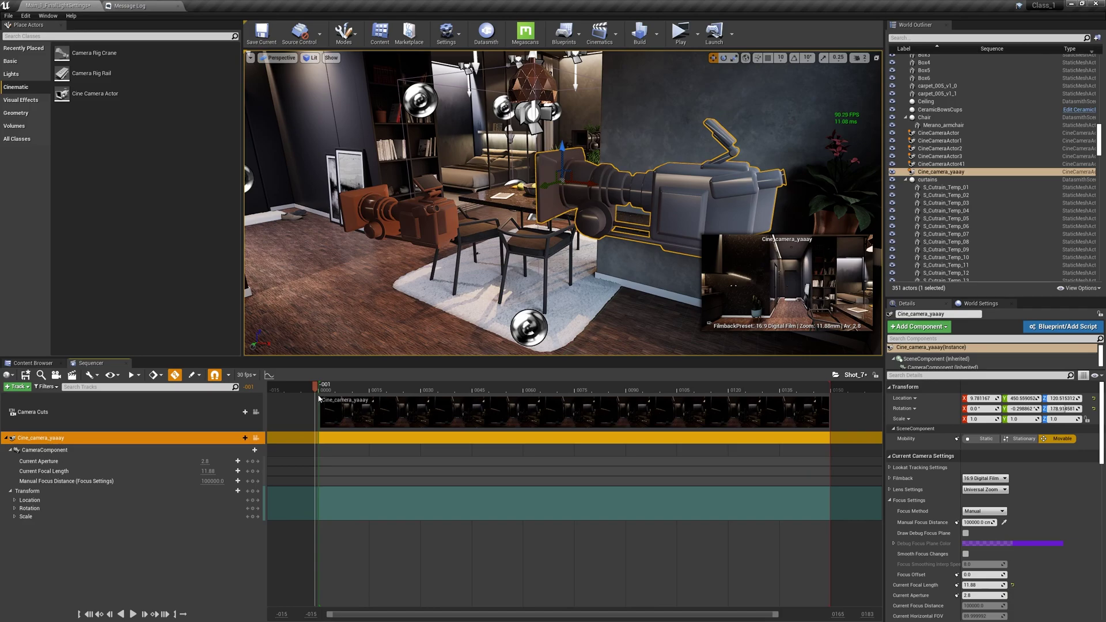
{"action": "left_click_drag", "start_coordinate": [318, 397], "coordinate": [322, 398]}
{"action": "left_click", "coordinate": [38, 493]}
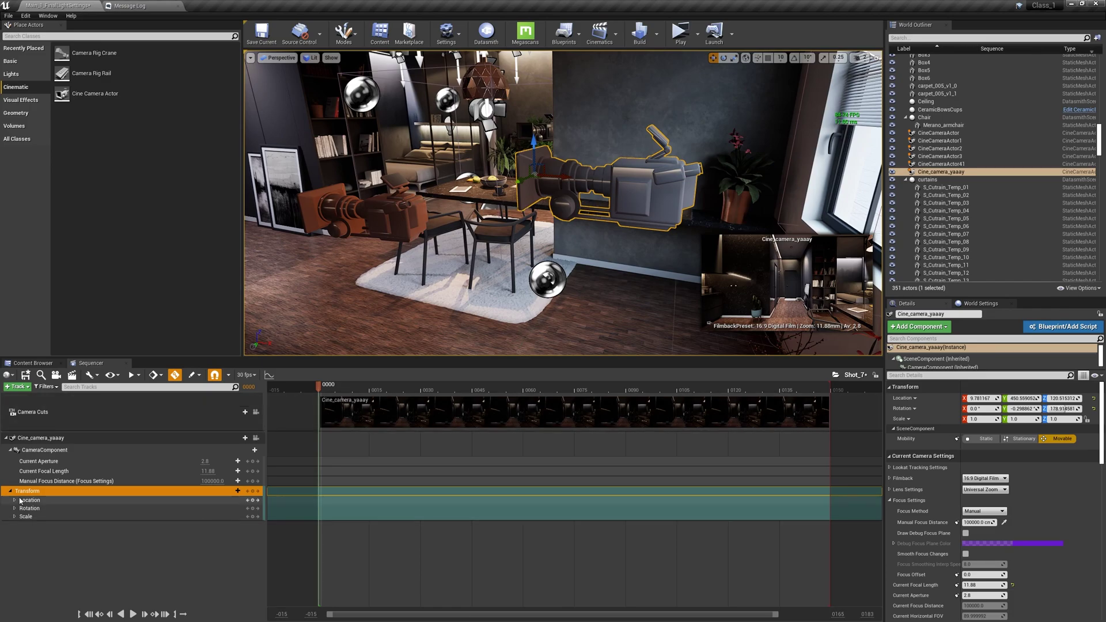
{"action": "left_click", "coordinate": [15, 500]}
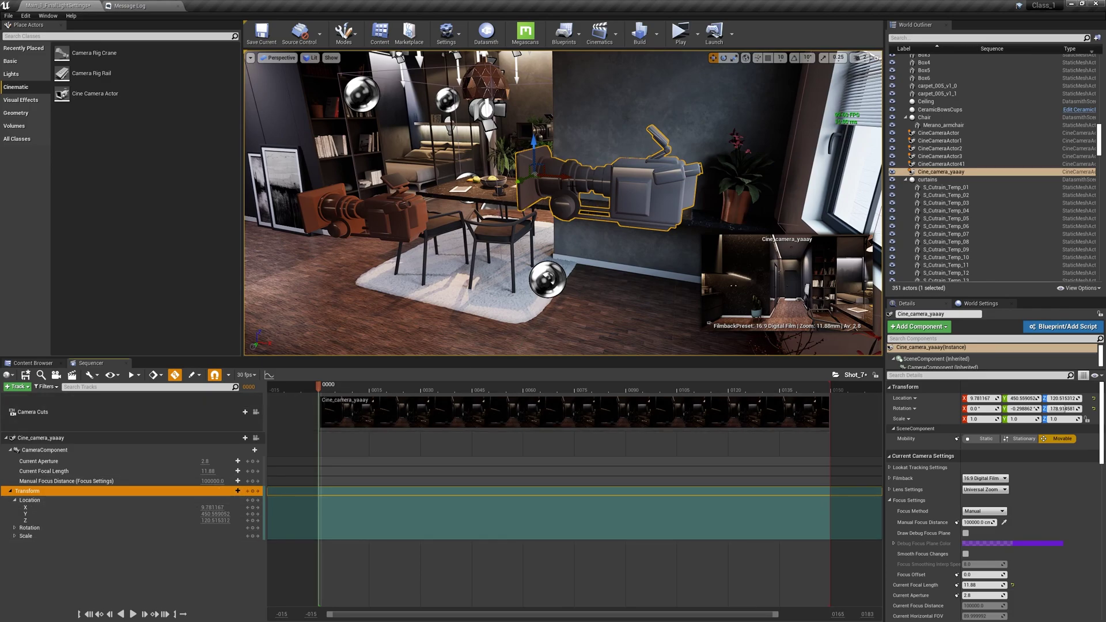
{"action": "left_click", "coordinate": [53, 508]}
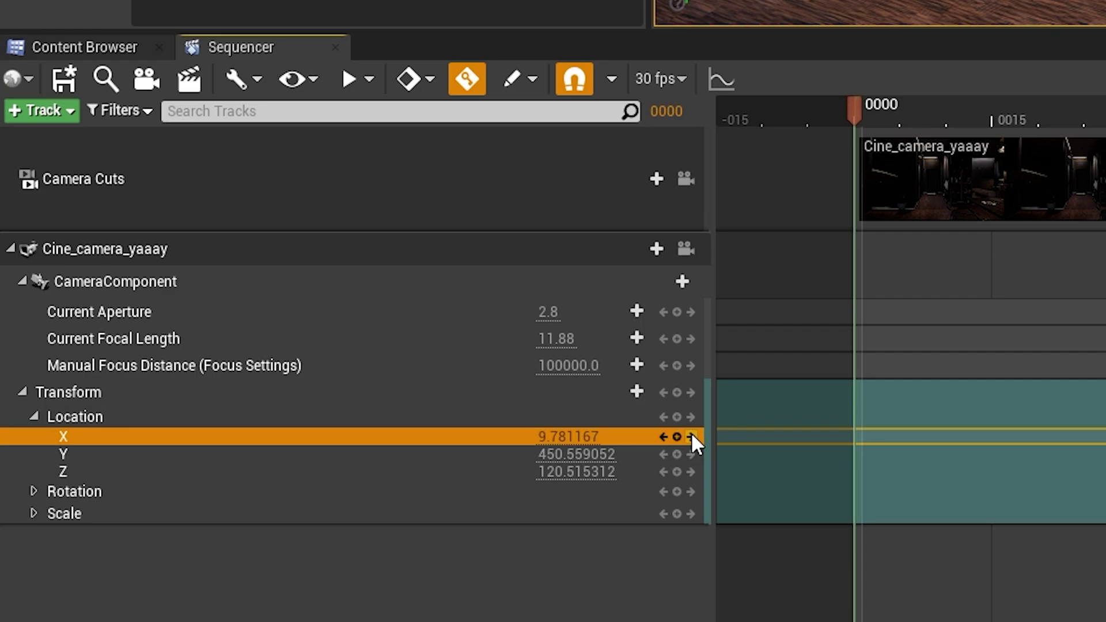
{"action": "left_click", "coordinate": [678, 437]}
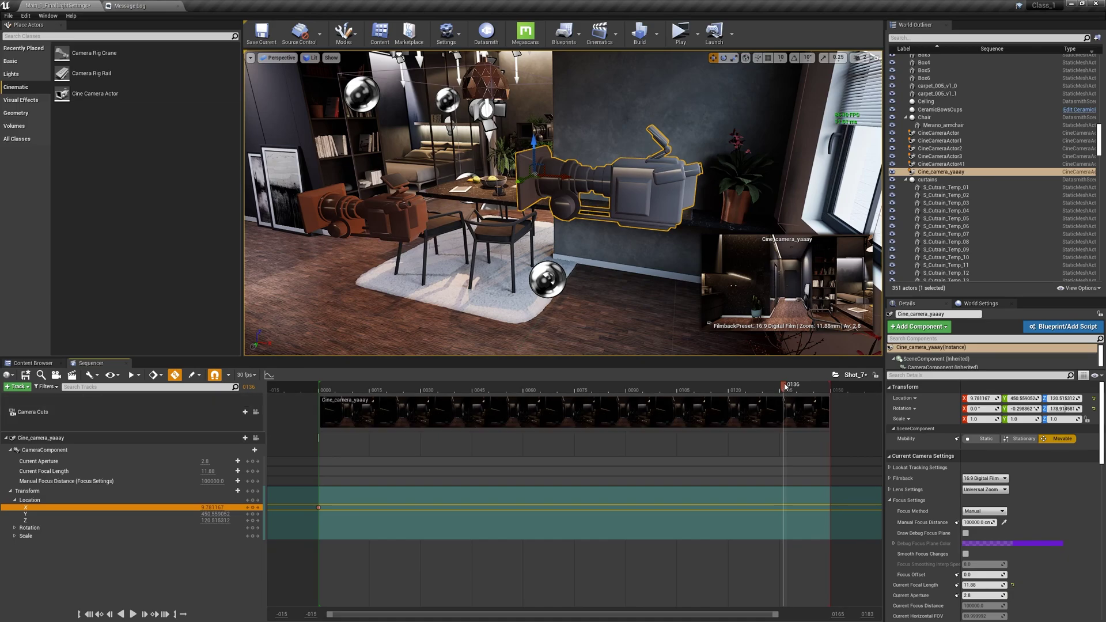
Key the camera's Location X at frame 90 after moving it along X to about -109, and scrub back to frame 0.
{"action": "left_click", "coordinate": [627, 392]}
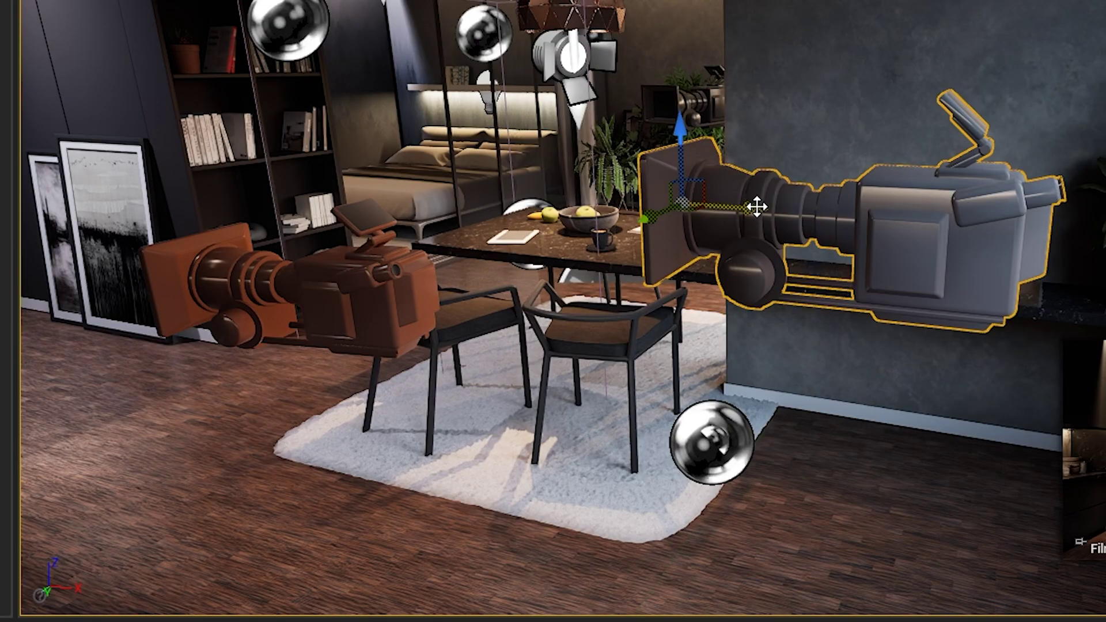
{"action": "left_click_drag", "start_coordinate": [756, 206], "coordinate": [392, 177]}
{"action": "left_click", "coordinate": [257, 508]}
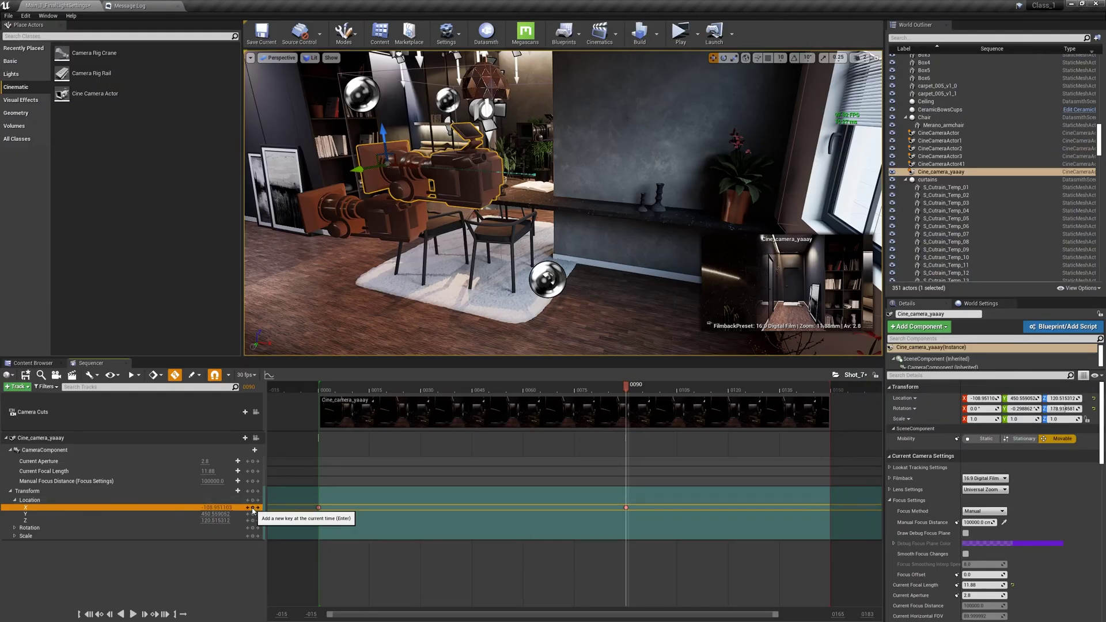
{"action": "left_click_drag", "start_coordinate": [613, 391], "coordinate": [318, 407]}
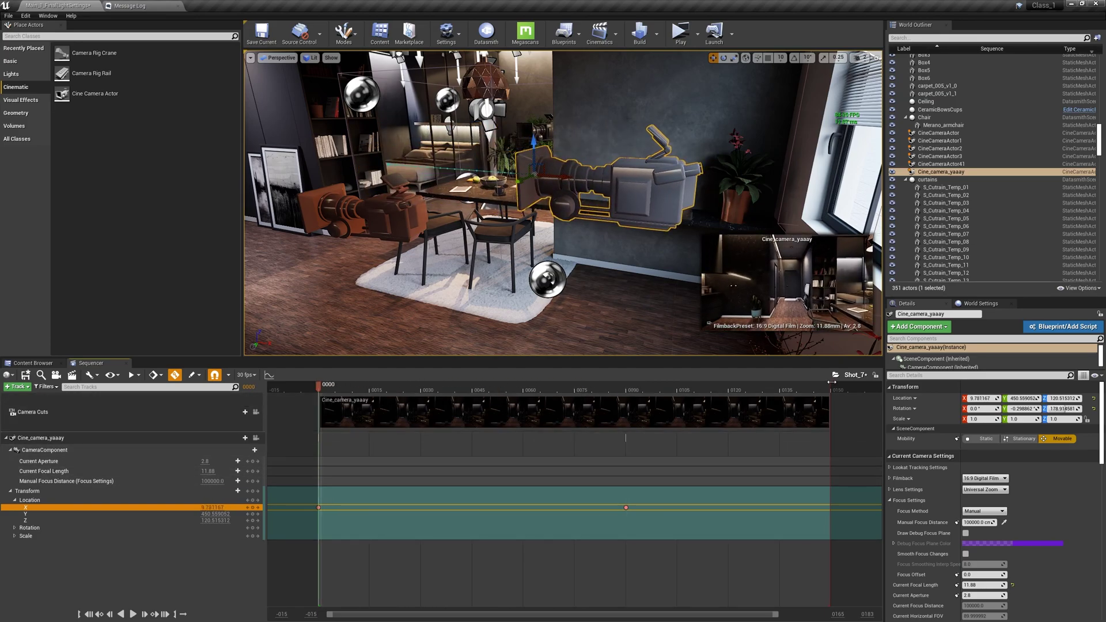
Shorten the sequence's playback range and the camera cut section to end at frame 90, and play the animation.
{"action": "left_click_drag", "start_coordinate": [831, 382], "coordinate": [626, 383]}
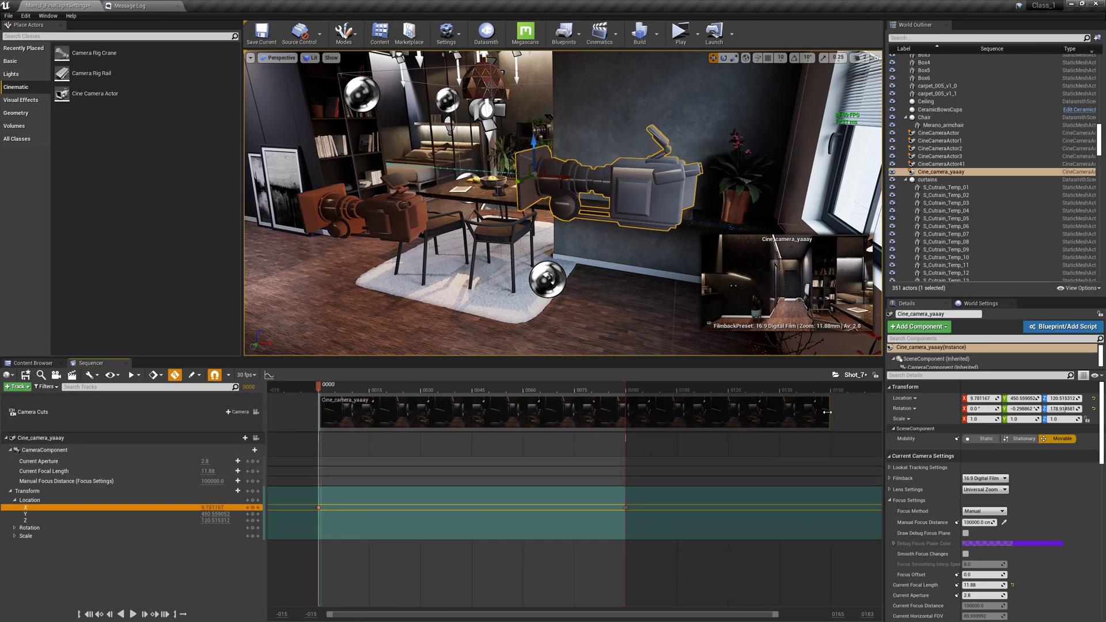
{"action": "left_click_drag", "start_coordinate": [827, 412], "coordinate": [626, 412]}
{"action": "key", "text": "space"}
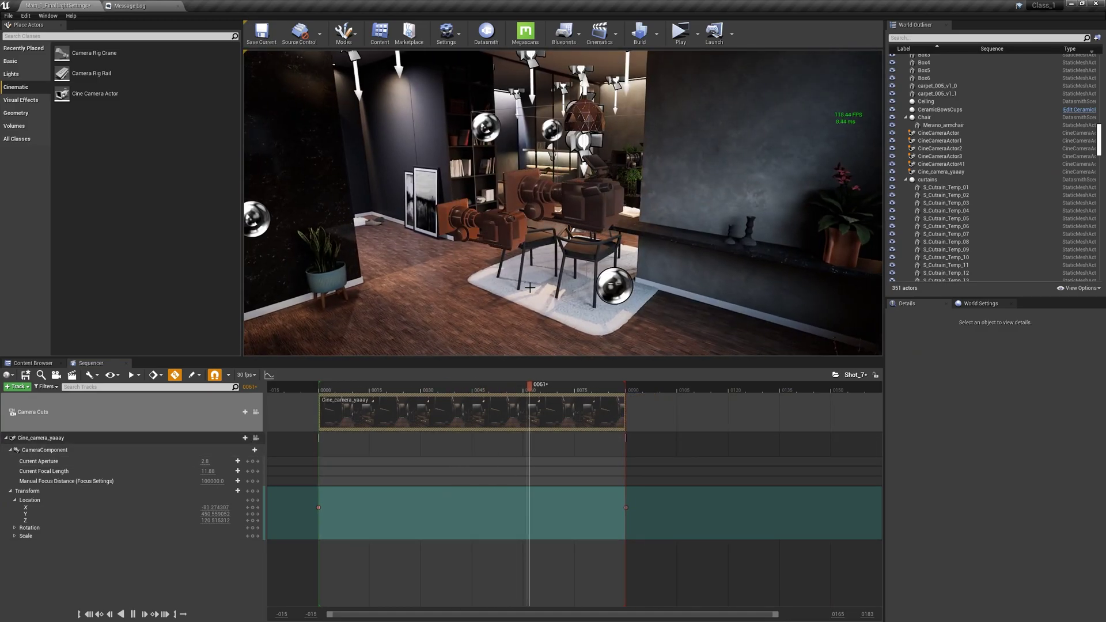
Lock the viewport to Cine_camera_yaaay and play its X movement in reverse and forward.
{"action": "left_click", "coordinate": [254, 439]}
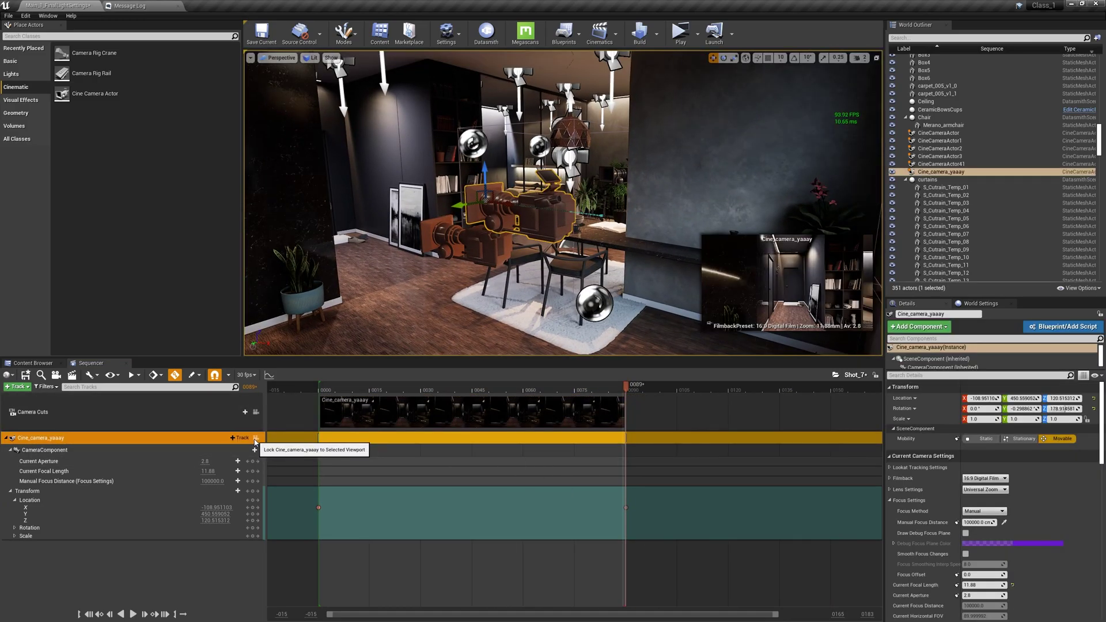
{"action": "left_click", "coordinate": [256, 438]}
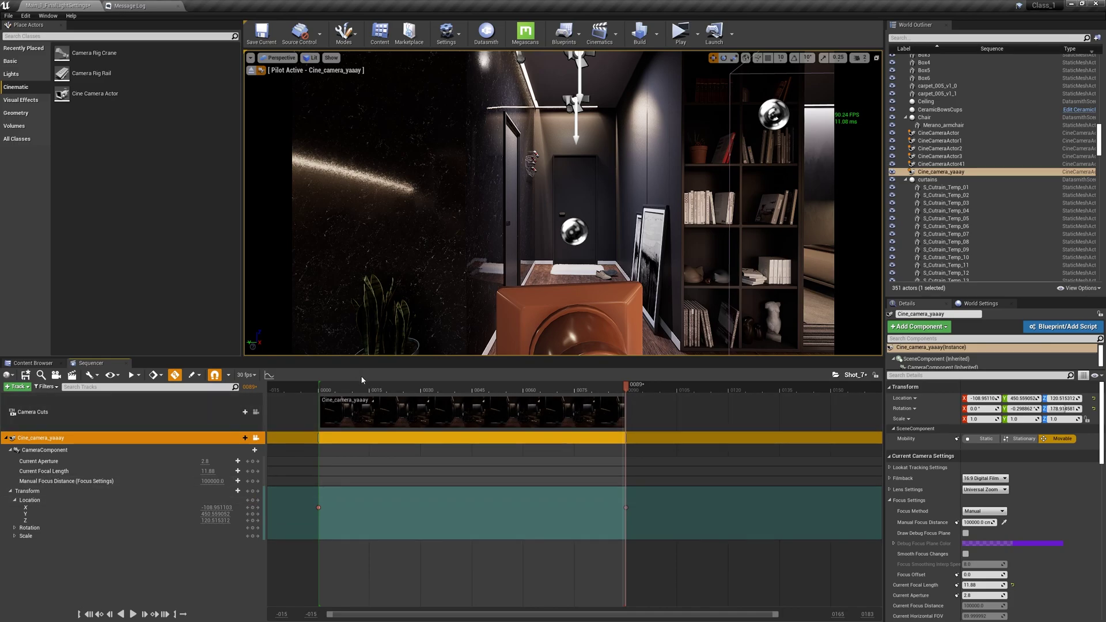
{"action": "left_click", "coordinate": [240, 508]}
{"action": "left_click", "coordinate": [121, 614]}
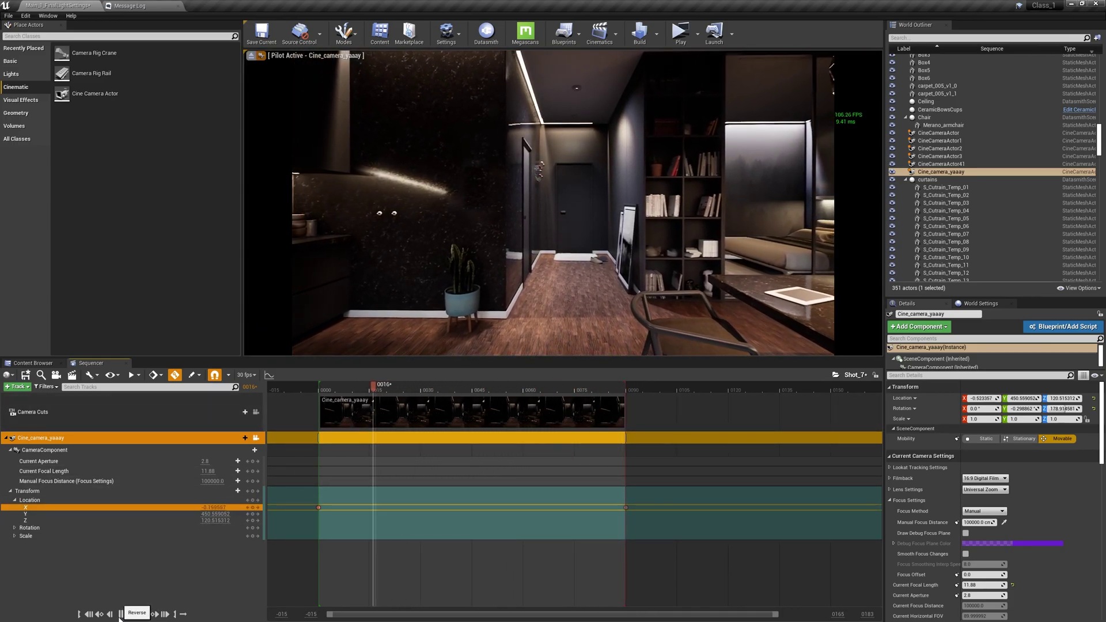
{"action": "left_click", "coordinate": [132, 614]}
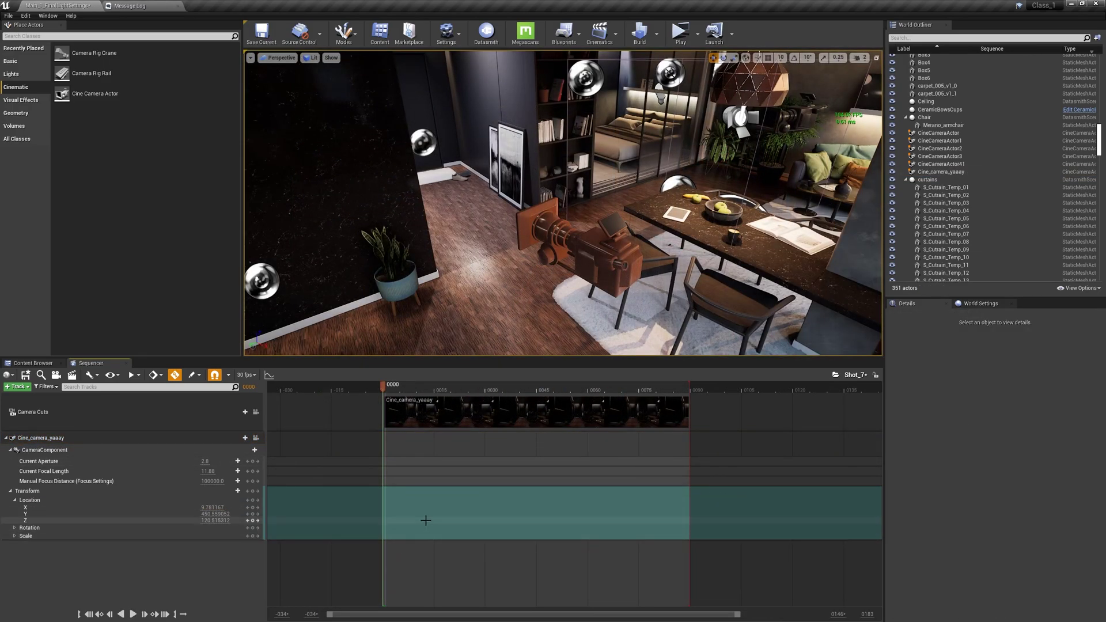
Collapse the camera's Location channels, add a key on its whole Transform track and shift that key to frame 0.
{"action": "left_click", "coordinate": [26, 500]}
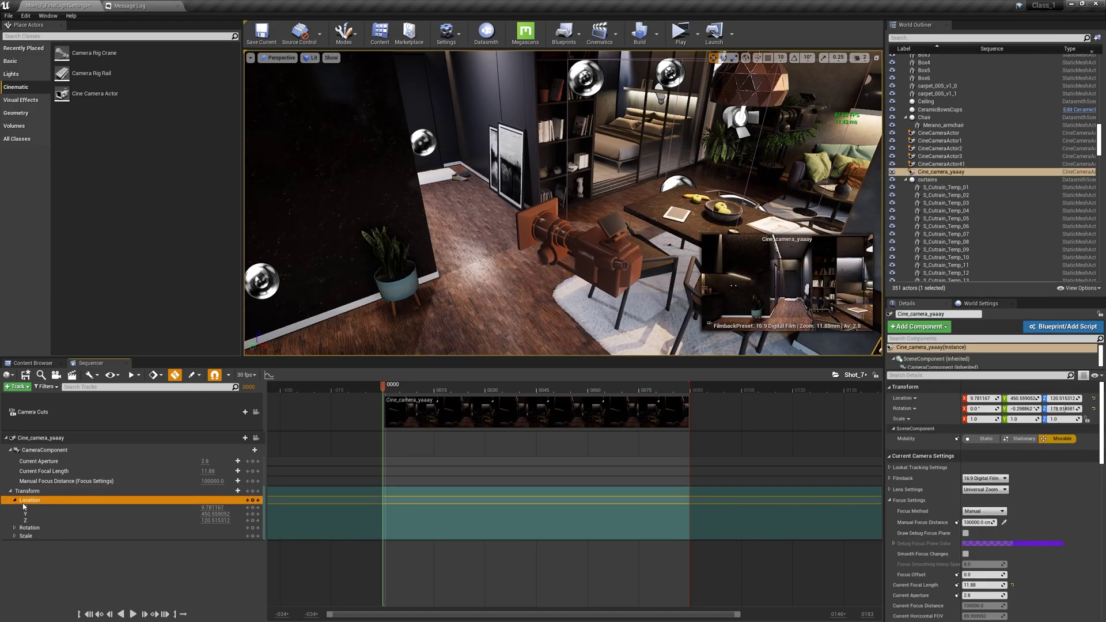
{"action": "left_click", "coordinate": [14, 500]}
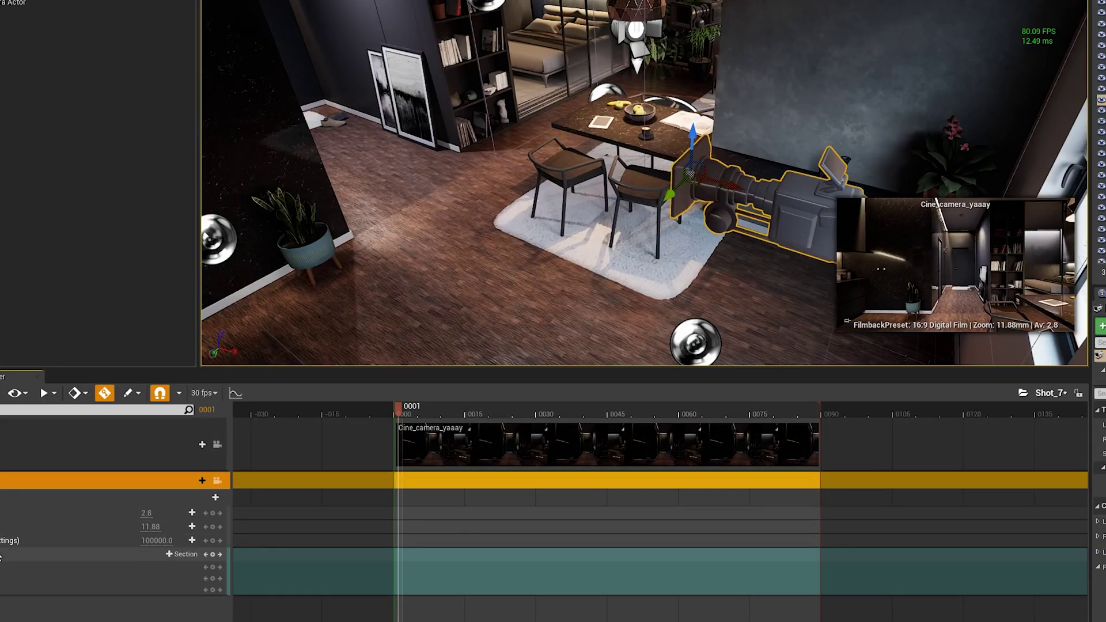
{"action": "left_click", "coordinate": [224, 556]}
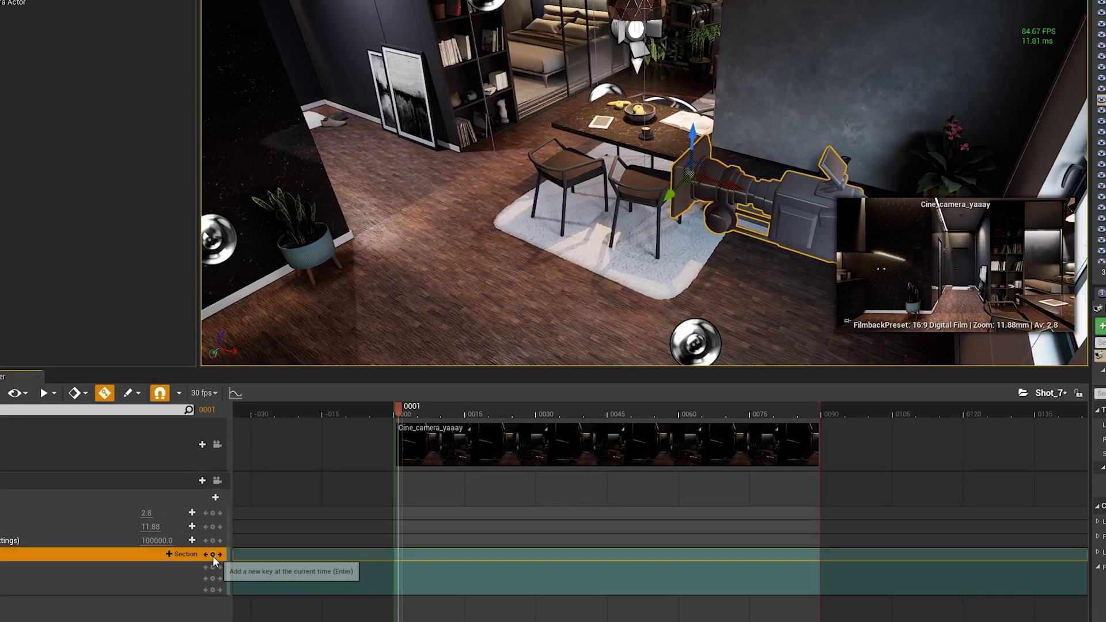
{"action": "left_click", "coordinate": [213, 555]}
{"action": "left_click", "coordinate": [394, 566]}
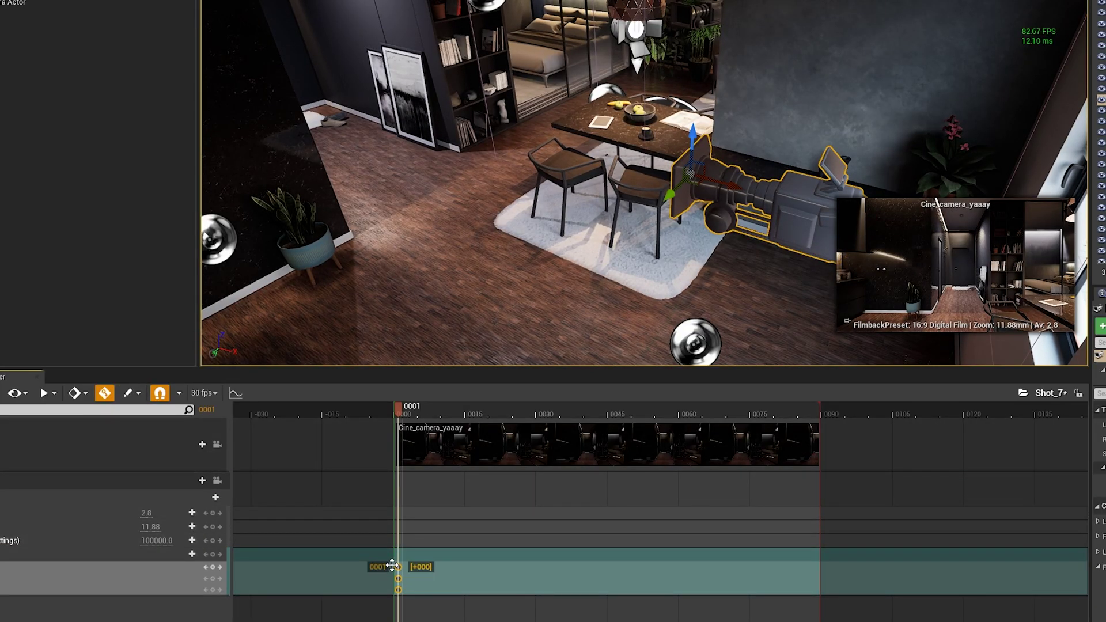
{"action": "left_click_drag", "start_coordinate": [387, 566], "coordinate": [387, 565]}
At frame 75, move the camera forward past the dining table toward the hallway to key its new location.
{"action": "left_click", "coordinate": [503, 411]}
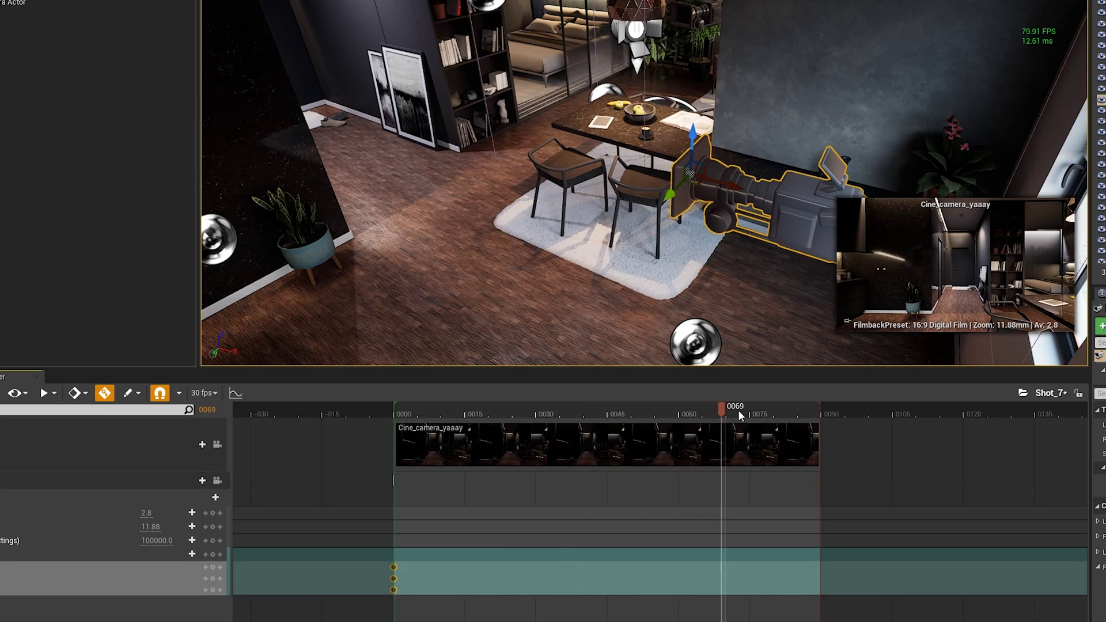
{"action": "left_click_drag", "start_coordinate": [730, 182], "coordinate": [486, 112]}
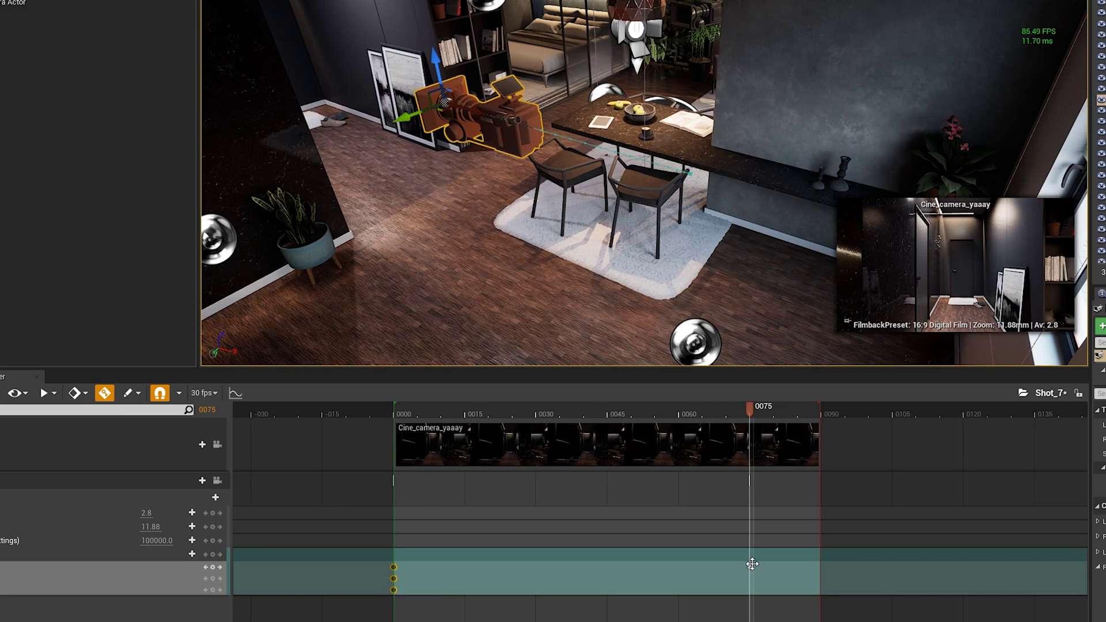
{"action": "left_click_drag", "start_coordinate": [772, 541], "coordinate": [708, 596]}
{"action": "left_click_drag", "start_coordinate": [399, 176], "coordinate": [333, 194]}
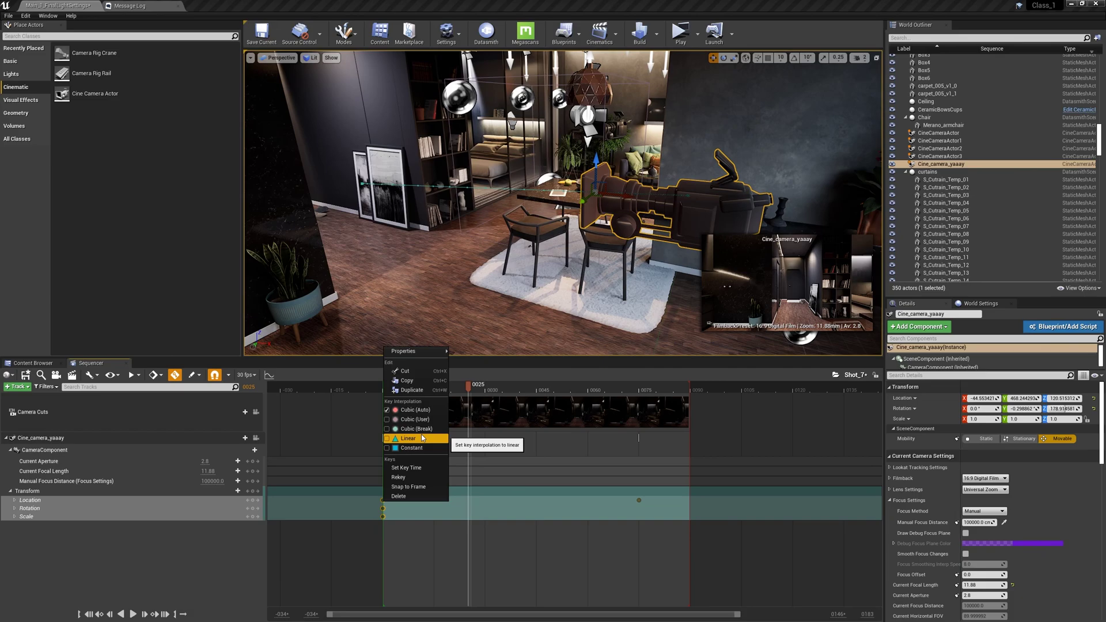
Set the selected Transform keys to Linear interpolation and play the move through the locked camera view.
{"action": "left_click", "coordinate": [422, 438]}
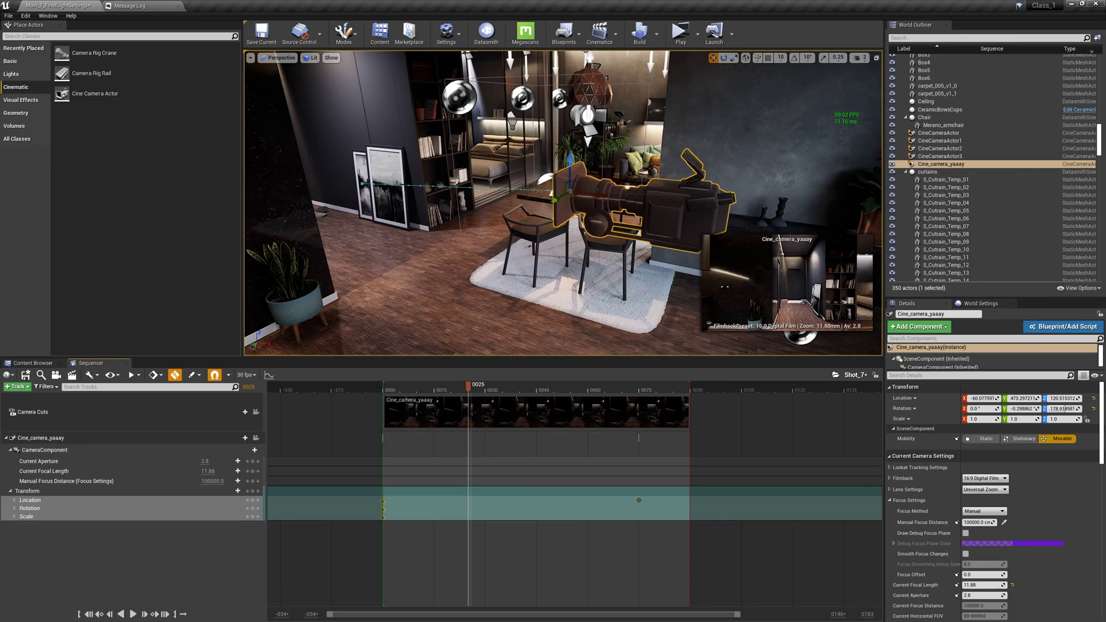
{"action": "left_click_drag", "start_coordinate": [439, 390], "coordinate": [385, 389]}
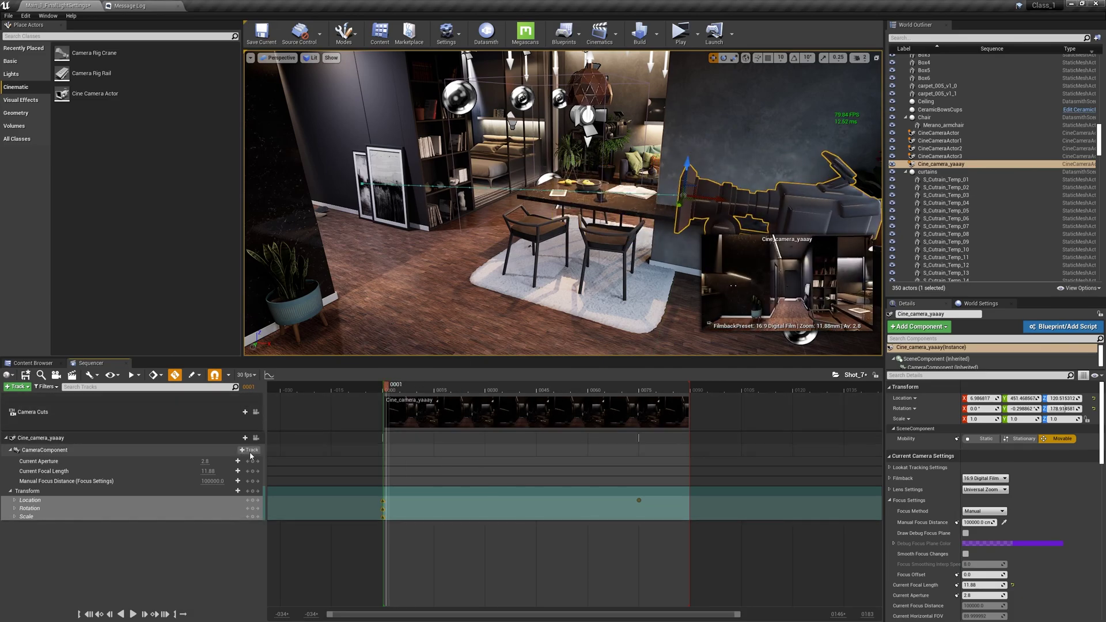
{"action": "left_click", "coordinate": [255, 438]}
{"action": "left_click", "coordinate": [239, 493]}
{"action": "key", "text": "g"}
{"action": "key", "text": "space"}
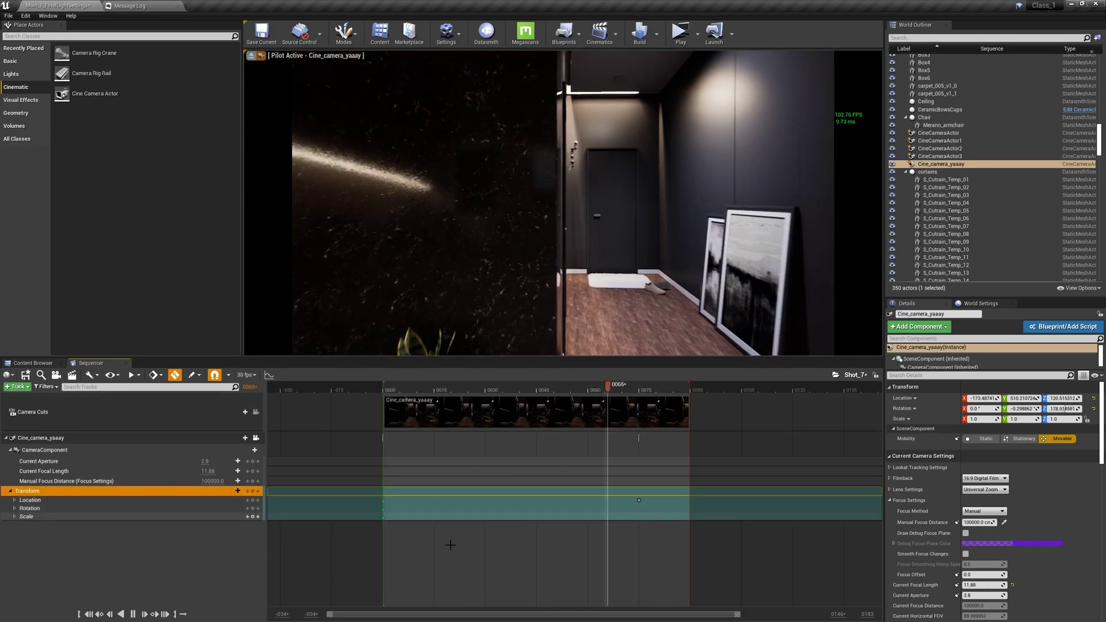
Select all Transform keys at frames 0 and 75 and switch their interpolation from Cubic (Auto) to Linear.
{"action": "left_click_drag", "start_coordinate": [647, 464], "coordinate": [358, 600]}
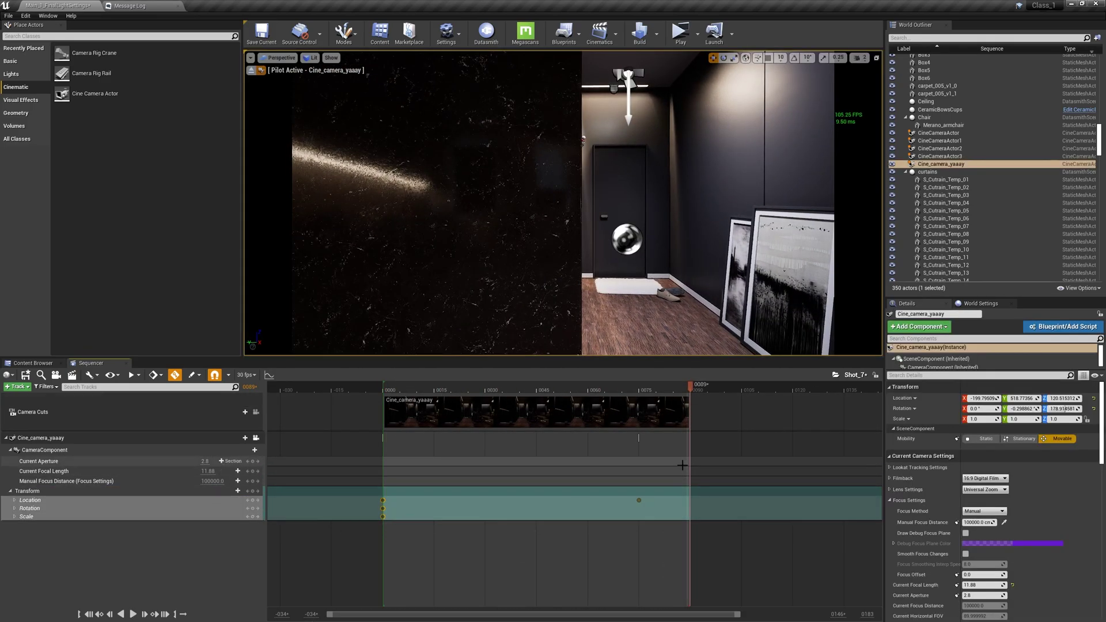
{"action": "right_click", "coordinate": [638, 500]}
{"action": "left_click_drag", "start_coordinate": [658, 531], "coordinate": [379, 467]}
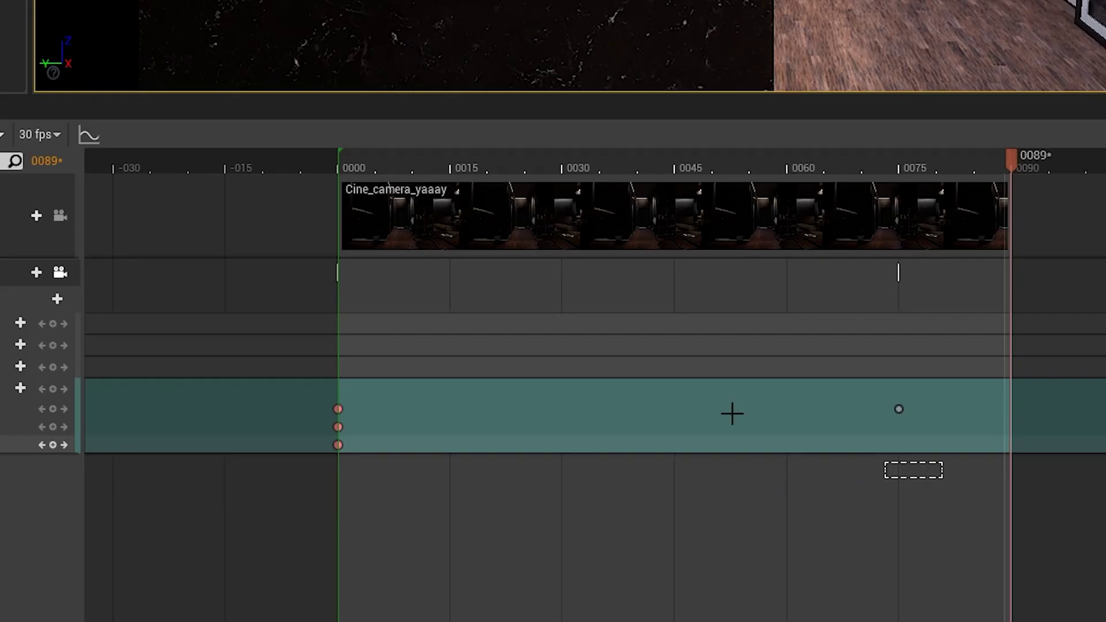
{"action": "right_click", "coordinate": [333, 408]}
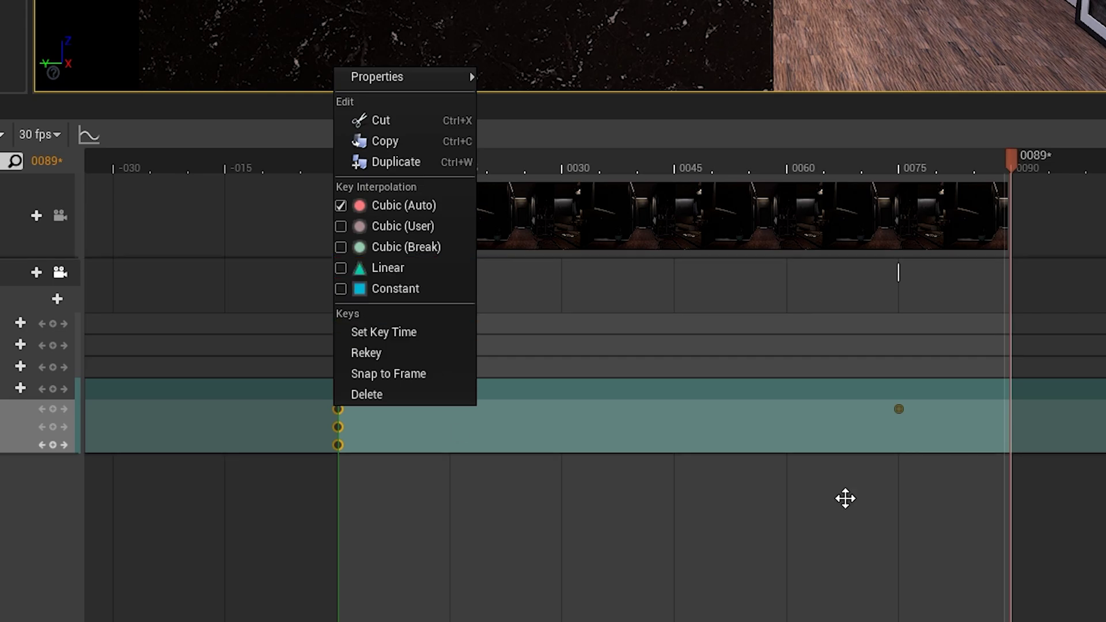
{"action": "left_click_drag", "start_coordinate": [982, 354], "coordinate": [323, 533]}
{"action": "key", "text": "4"}
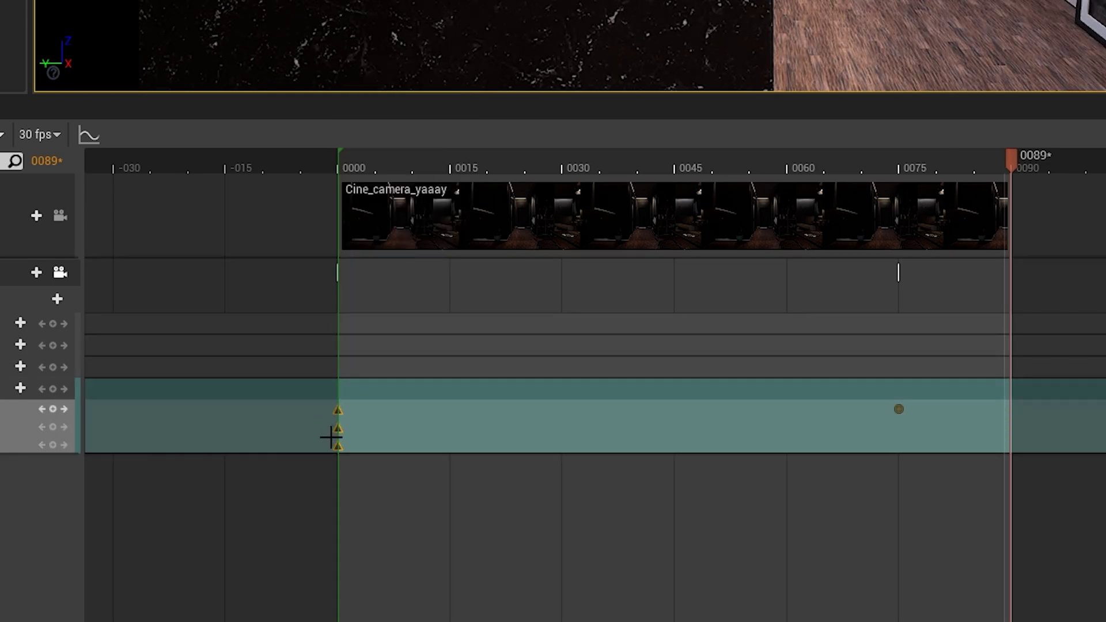
Set the interpolation of the camera's Transform keys at frames 0 and 75 to Cubic (User).
{"action": "right_click", "coordinate": [898, 409]}
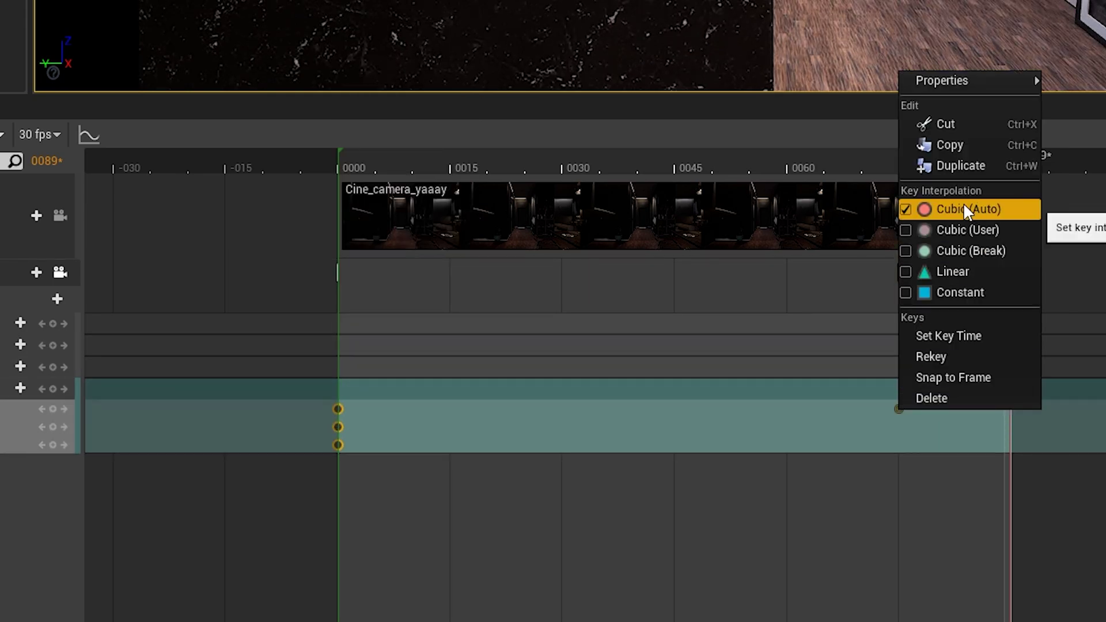
{"action": "left_click", "coordinate": [979, 230]}
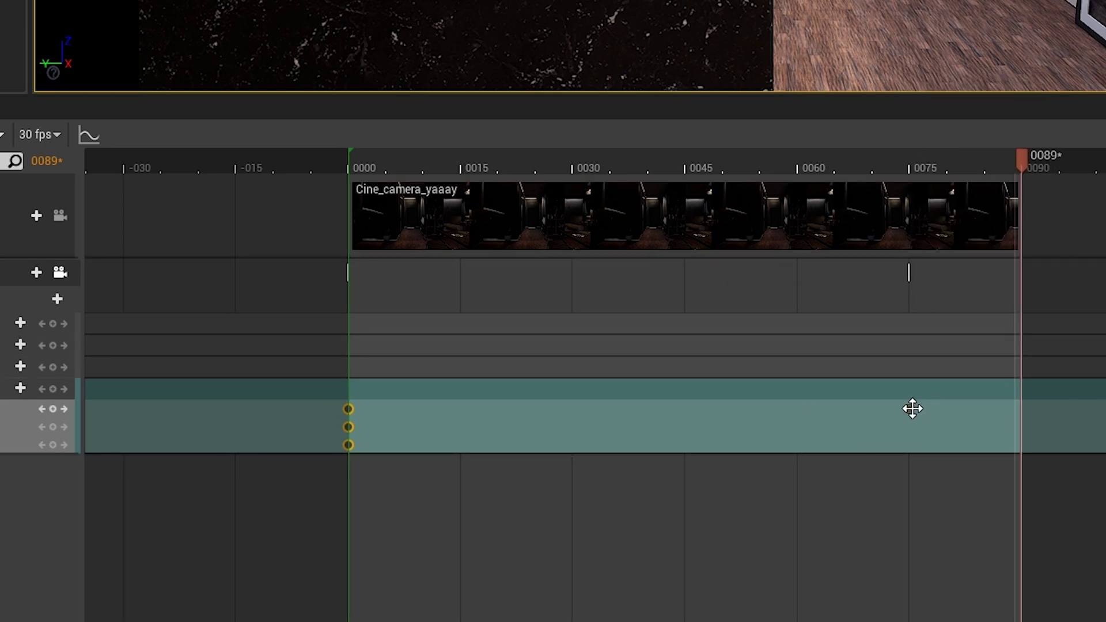
{"action": "right_click", "coordinate": [910, 409]}
{"action": "left_click", "coordinate": [719, 469]}
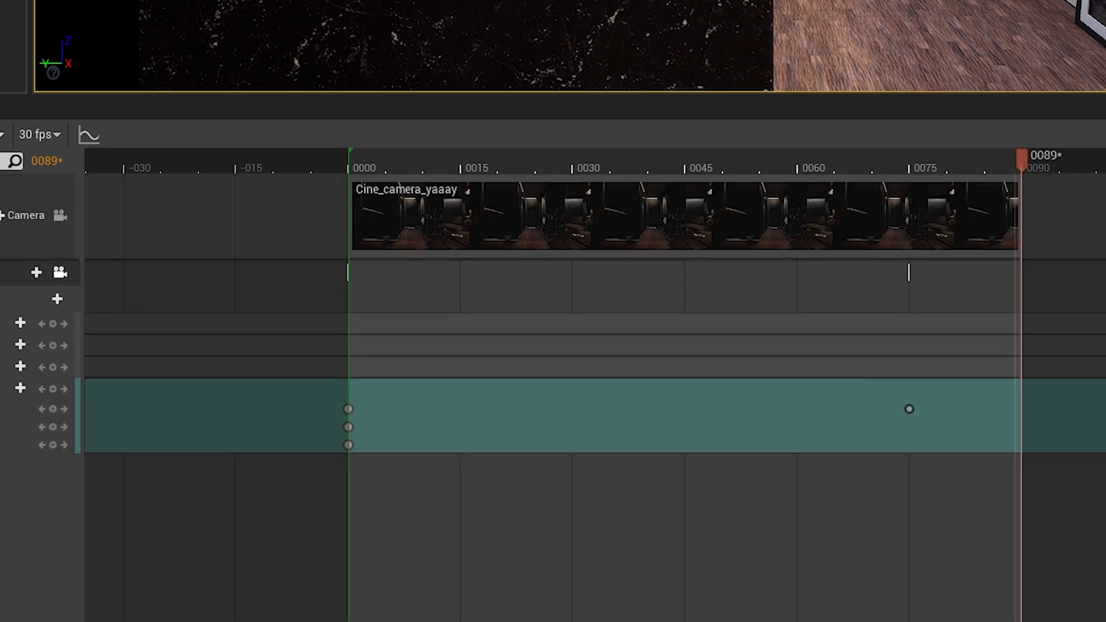
Open the curve editor for the camera's Location keys and display the Location Y curve.
{"action": "left_click", "coordinate": [92, 137]}
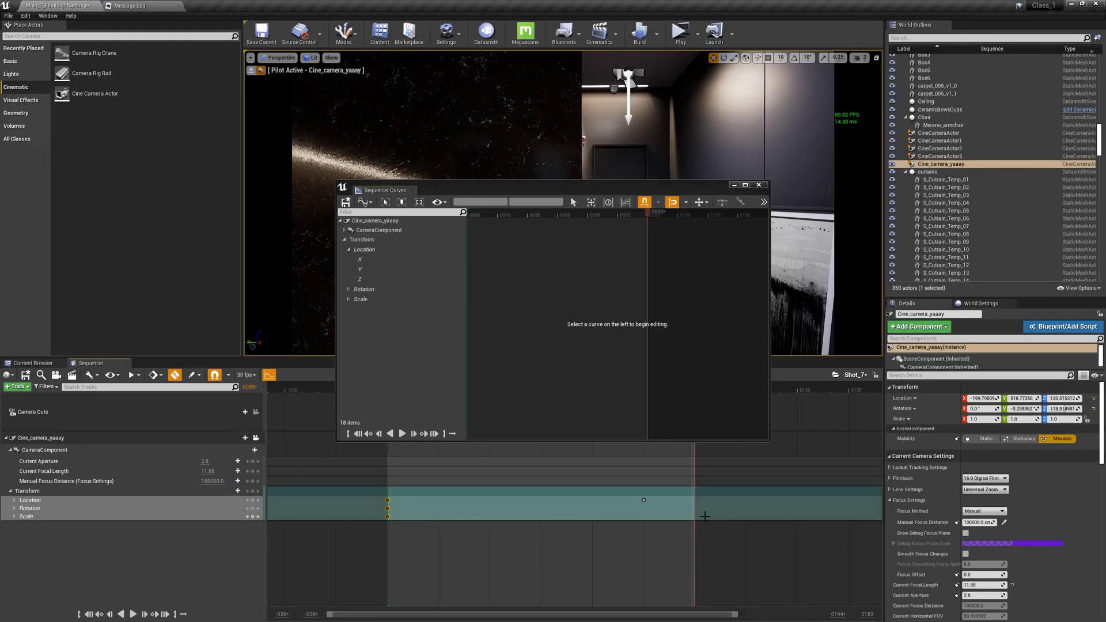
{"action": "left_click_drag", "start_coordinate": [705, 500], "coordinate": [610, 511]}
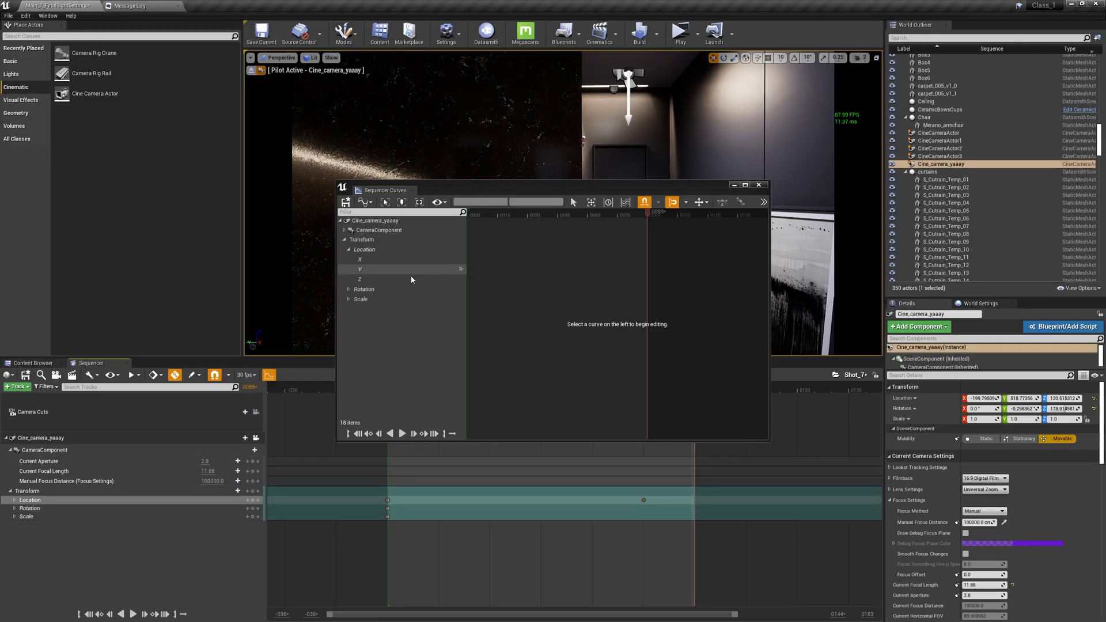
{"action": "left_click", "coordinate": [398, 250]}
{"action": "left_click_drag", "start_coordinate": [509, 189], "coordinate": [422, 106]}
{"action": "left_click", "coordinate": [311, 177]}
{"action": "left_click", "coordinate": [303, 186]}
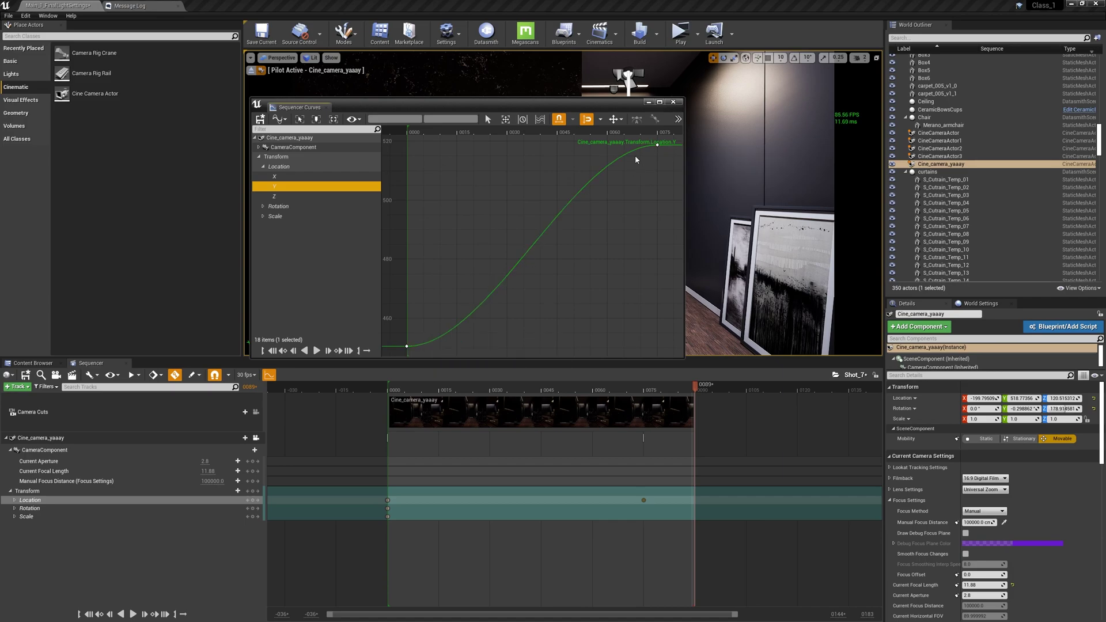
Select both keys of the Location Y curve and make the curve between them linear.
{"action": "scroll", "coordinate": [655, 156], "scroll_direction": "down", "scroll_amount": 2}
{"action": "left_click_drag", "start_coordinate": [665, 143], "coordinate": [508, 280]}
{"action": "right_click_drag", "start_coordinate": [629, 283], "coordinate": [599, 304]}
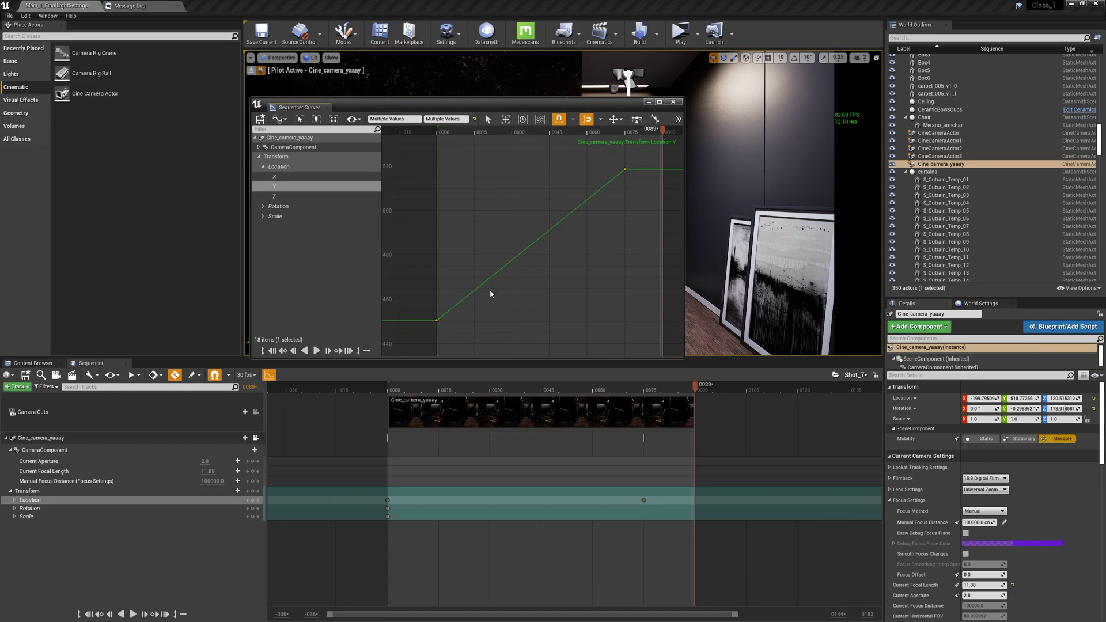
Move the camera's Location key from frame 75 to frame 90 and close the curve editor.
{"action": "left_click", "coordinate": [661, 504]}
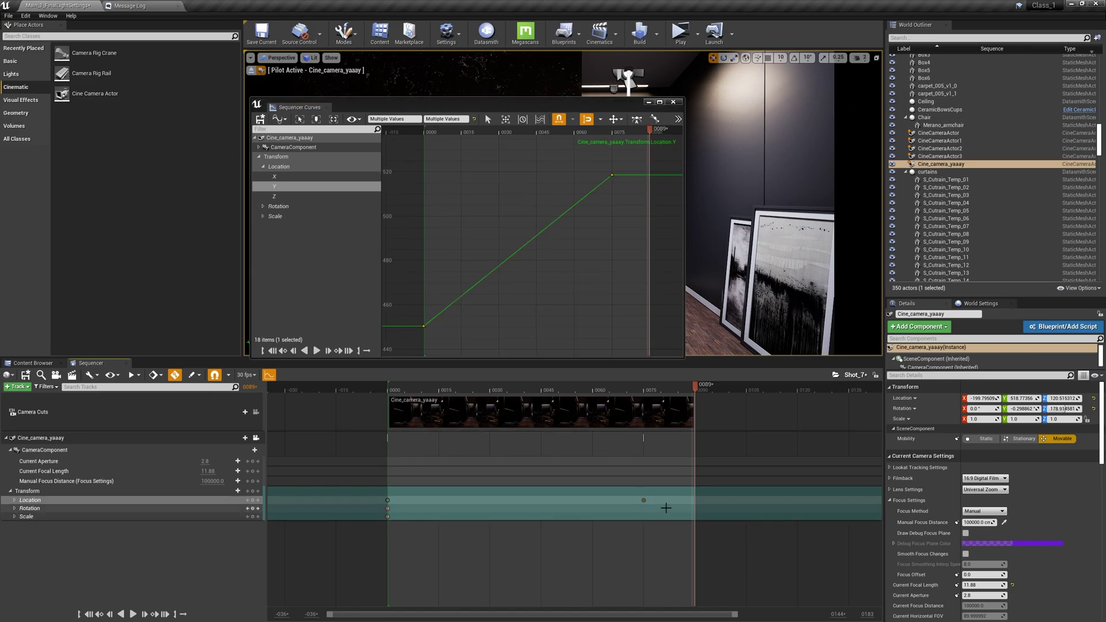
{"action": "left_click_drag", "start_coordinate": [641, 501], "coordinate": [695, 503]}
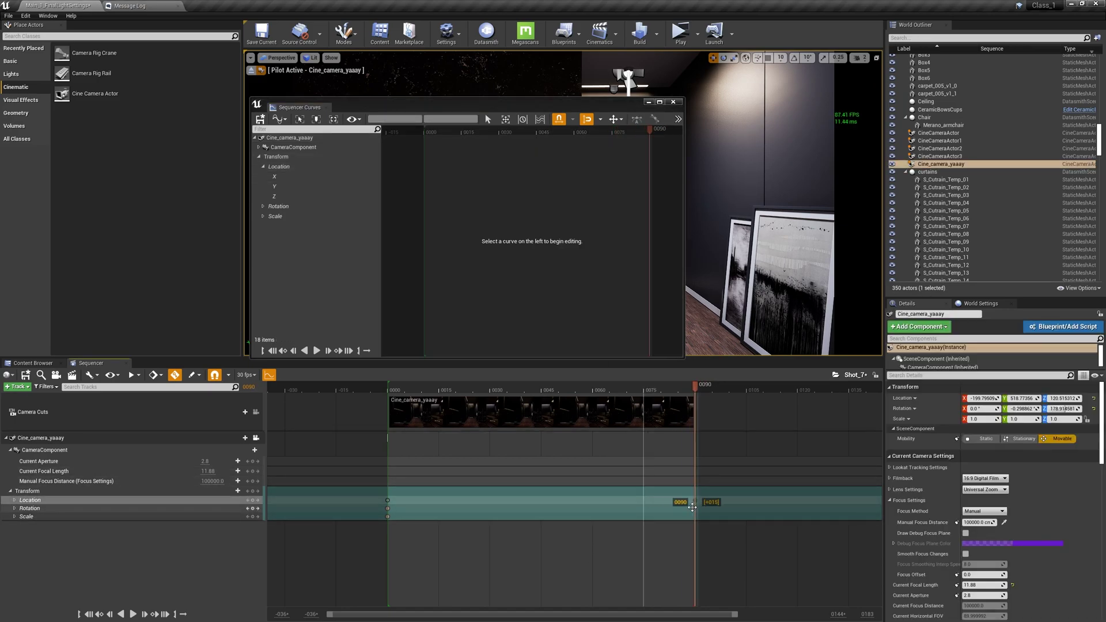
{"action": "left_click", "coordinate": [677, 500]}
{"action": "left_click", "coordinate": [305, 110]}
{"action": "left_click", "coordinate": [326, 107]}
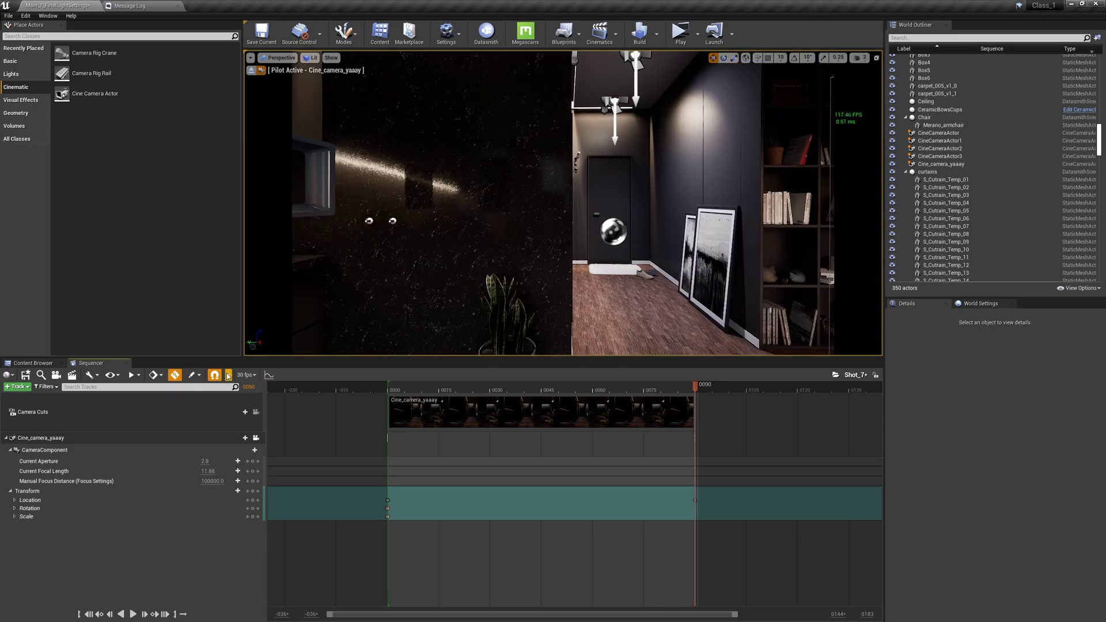
{"action": "left_click", "coordinate": [268, 375]}
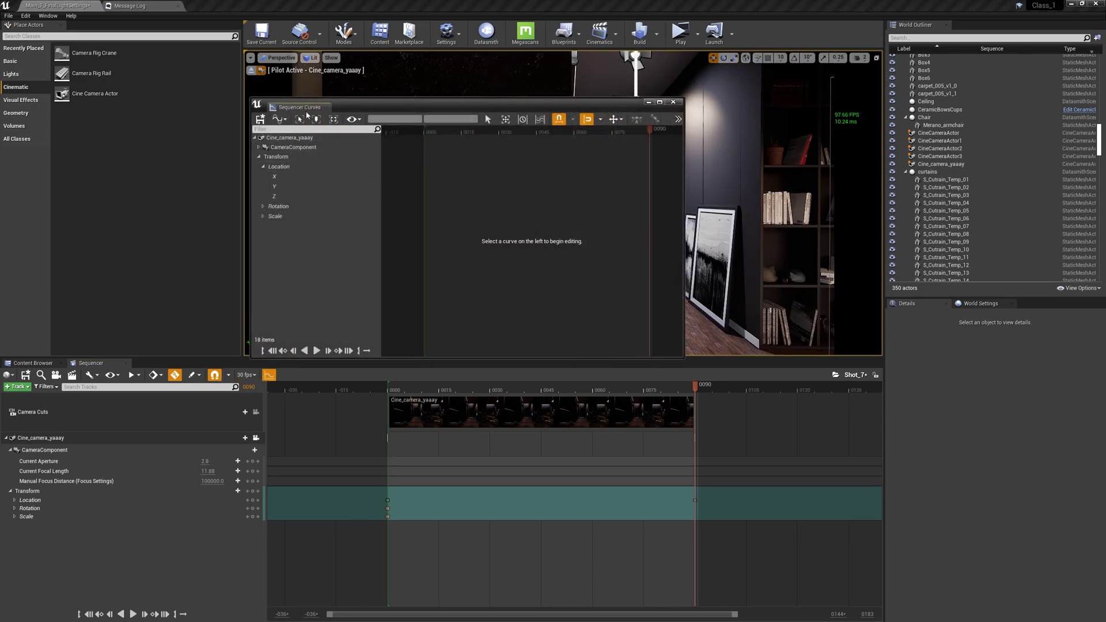
{"action": "left_click", "coordinate": [326, 107]}
Switch the viewport lock from the camera to the Camera Cuts track and play the sequence from its start.
{"action": "right_click_drag", "start_coordinate": [562, 203], "coordinate": [593, 203]}
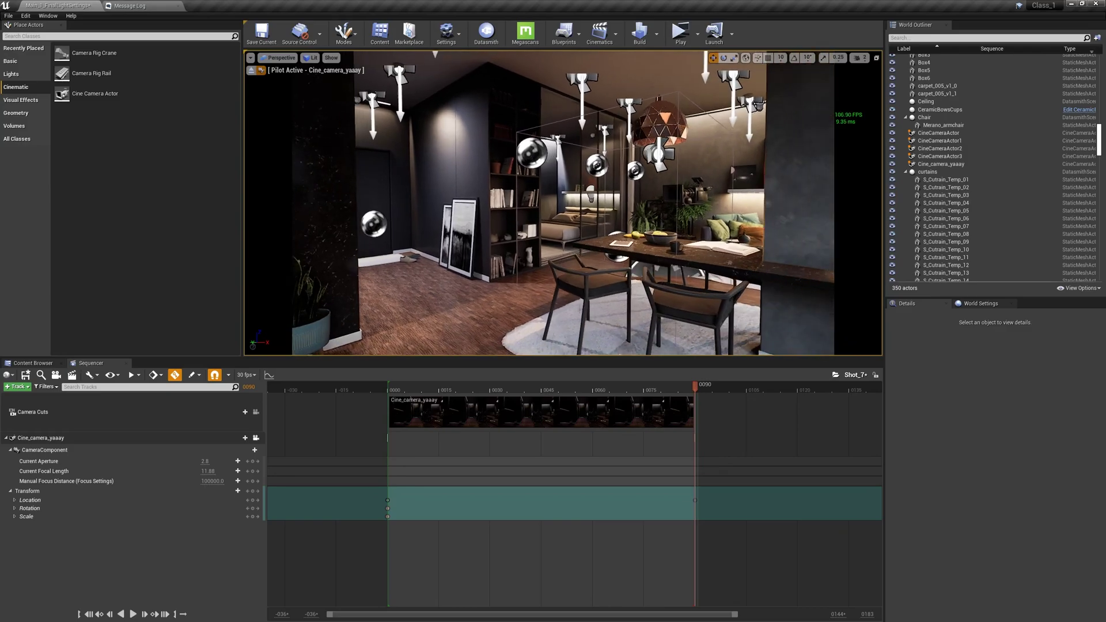
{"action": "right_click_drag", "start_coordinate": [518, 230], "coordinate": [518, 230]}
{"action": "left_click", "coordinate": [256, 412]}
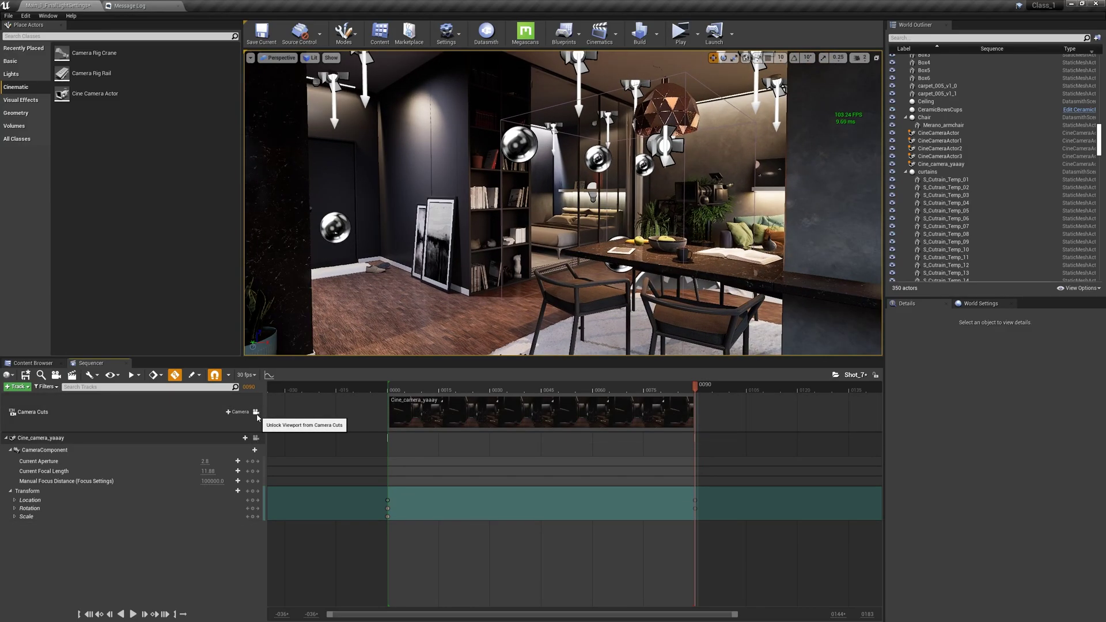
{"action": "left_click", "coordinate": [397, 393]}
{"action": "key", "text": "space"}
{"action": "right_click_drag", "start_coordinate": [563, 203], "coordinate": [506, 236]}
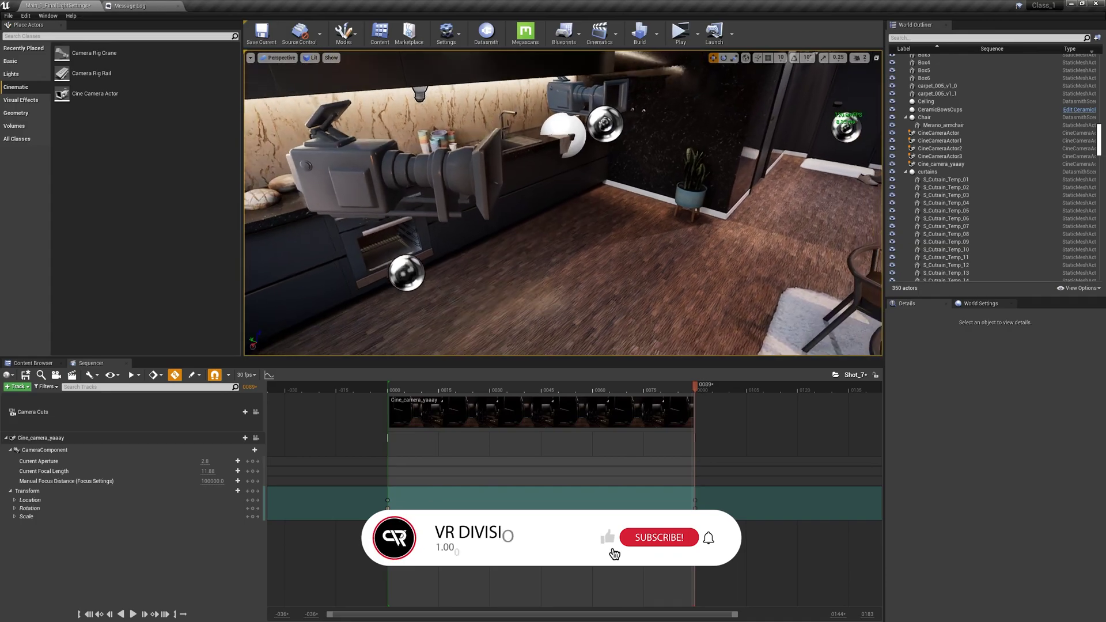
Delete the camera's Location key at frame 90.
{"action": "left_click", "coordinate": [403, 202]}
{"action": "left_click_drag", "start_coordinate": [710, 483], "coordinate": [682, 513]}
{"action": "key", "text": "Delete"}
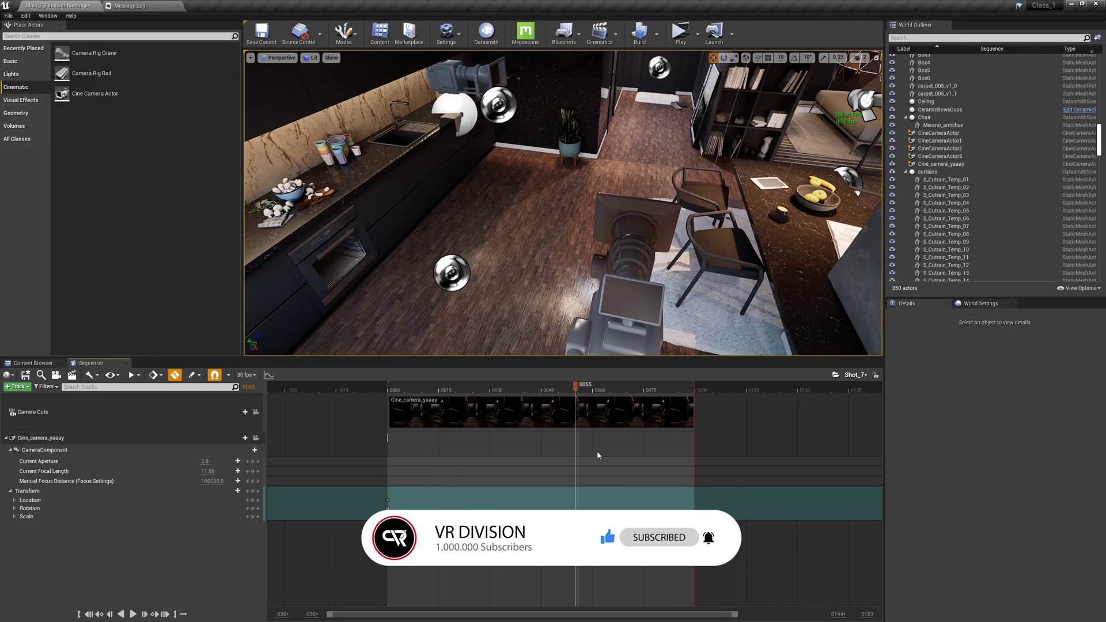
Pilot Cine_camera_yaaay to a view across the dining table at frame 75 and key its Location and Rotation.
{"action": "right_click_drag", "start_coordinate": [524, 256], "coordinate": [582, 267]}
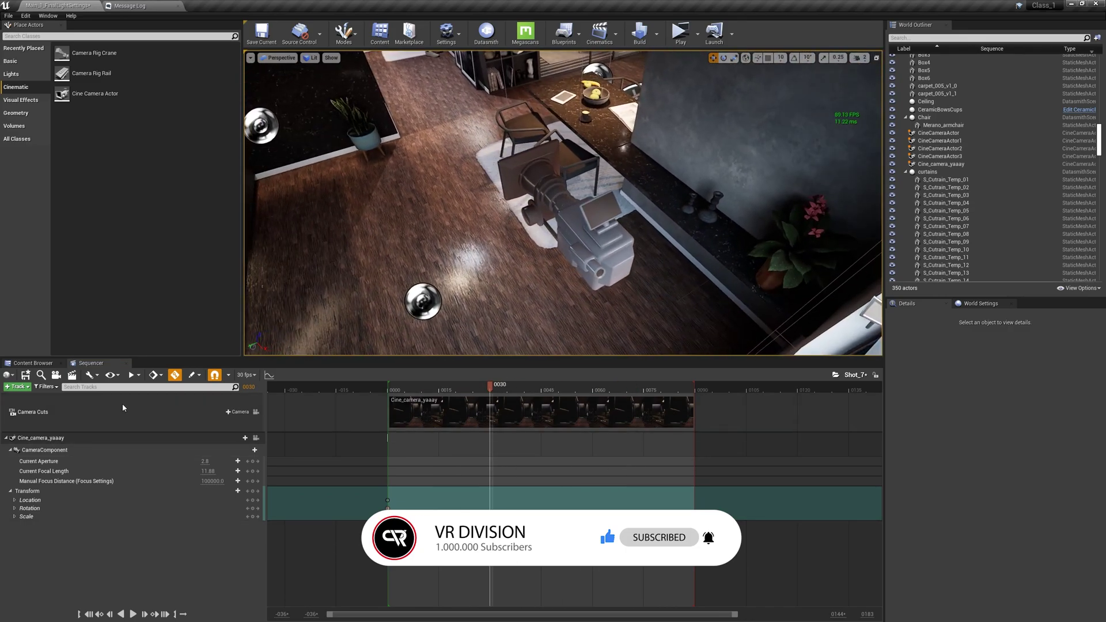
{"action": "left_click", "coordinate": [256, 437]}
{"action": "left_click", "coordinate": [557, 390]}
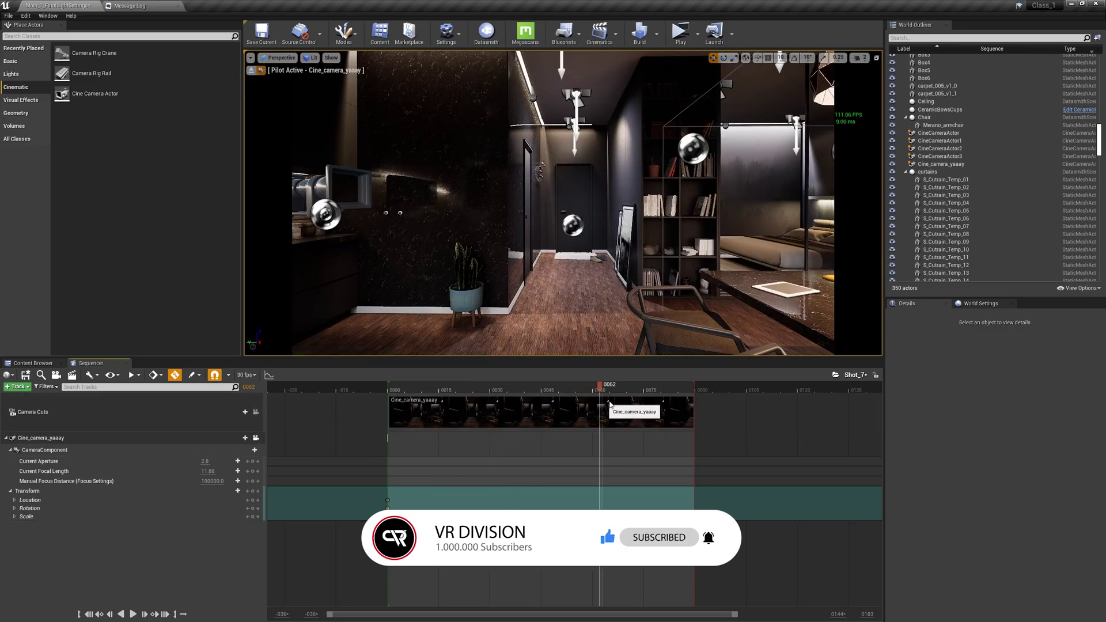
{"action": "left_click_drag", "start_coordinate": [609, 404], "coordinate": [647, 397]}
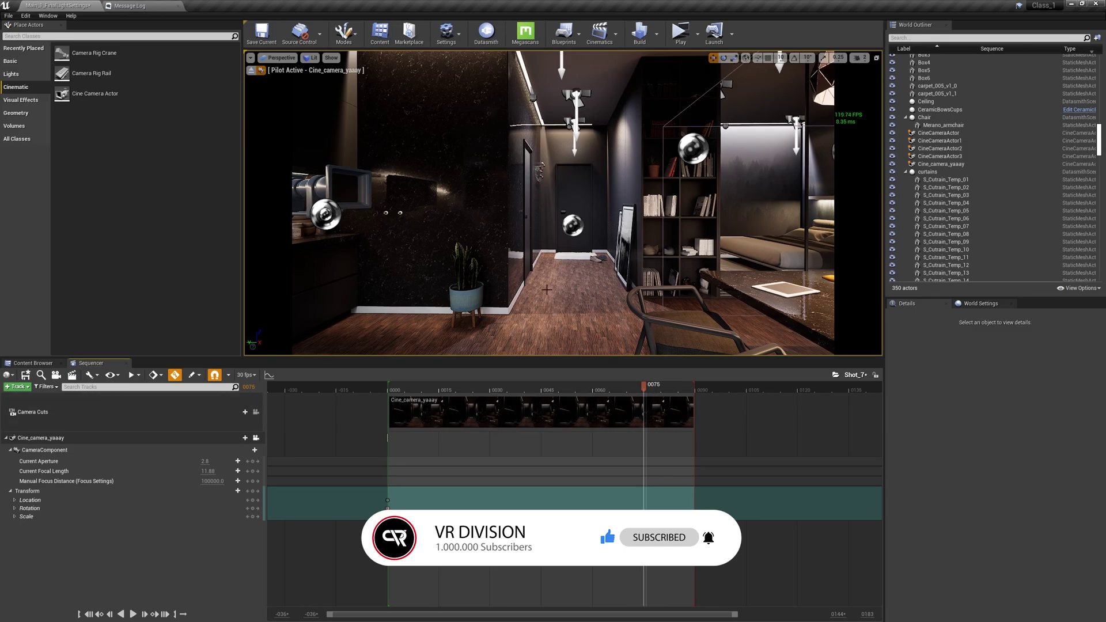
{"action": "right_click_drag", "start_coordinate": [555, 295], "coordinate": [544, 286]}
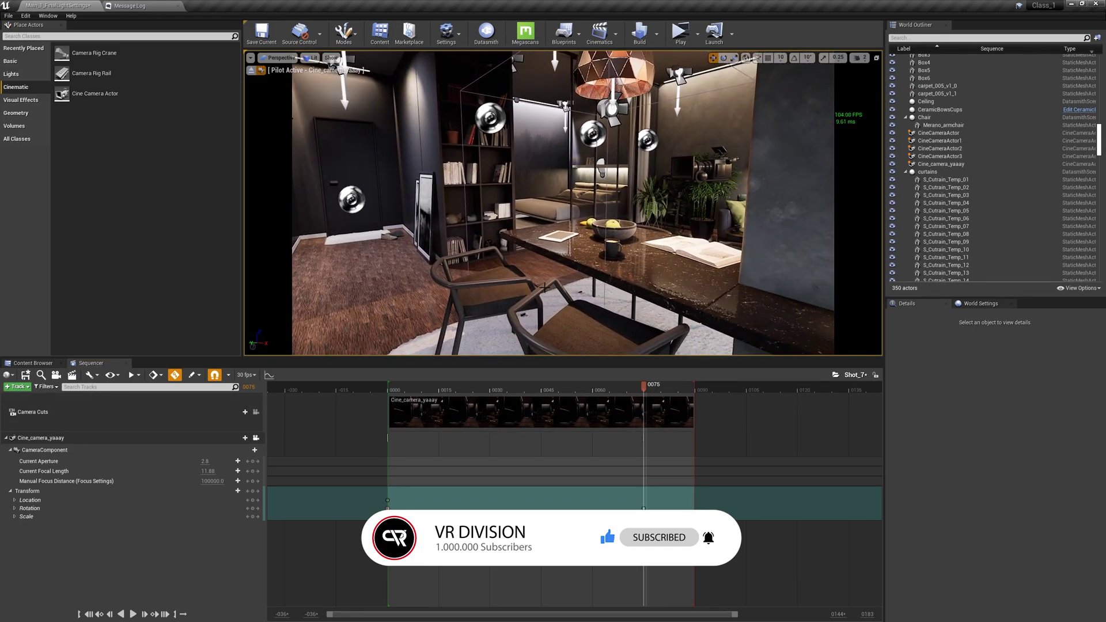
{"action": "mouse_move", "coordinate": [434, 276]}
{"action": "right_mouse_down"}
{"action": "mouse_move", "coordinate": [461, 277]}
{"action": "mouse_move", "coordinate": [434, 277]}
{"action": "right_mouse_up"}
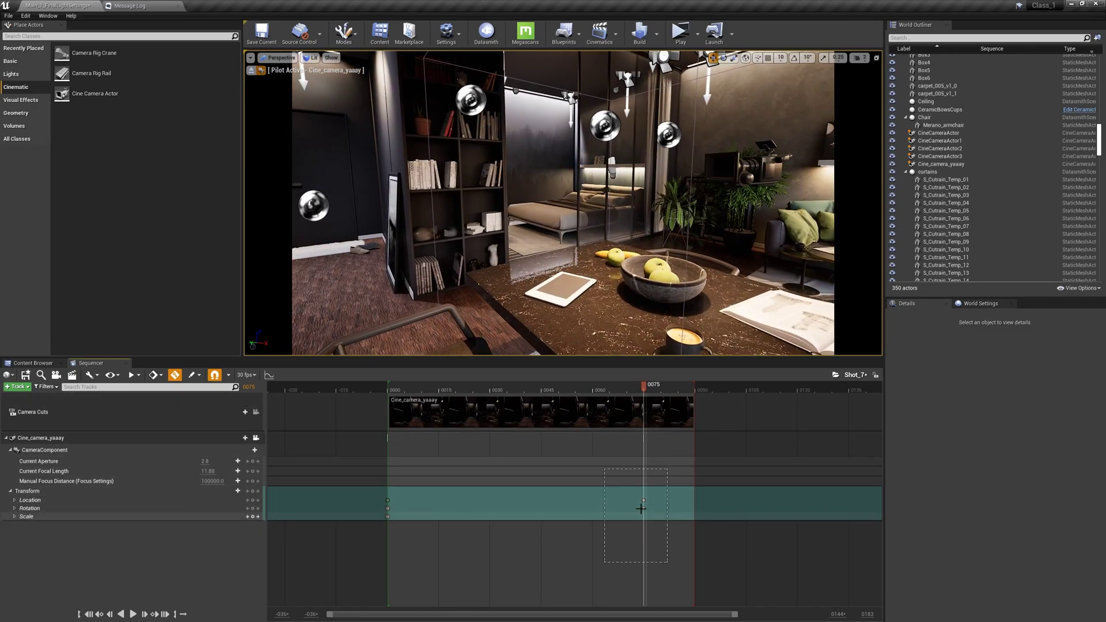
{"action": "left_click", "coordinate": [645, 499]}
{"action": "left_click_drag", "start_coordinate": [644, 386], "coordinate": [449, 403]}
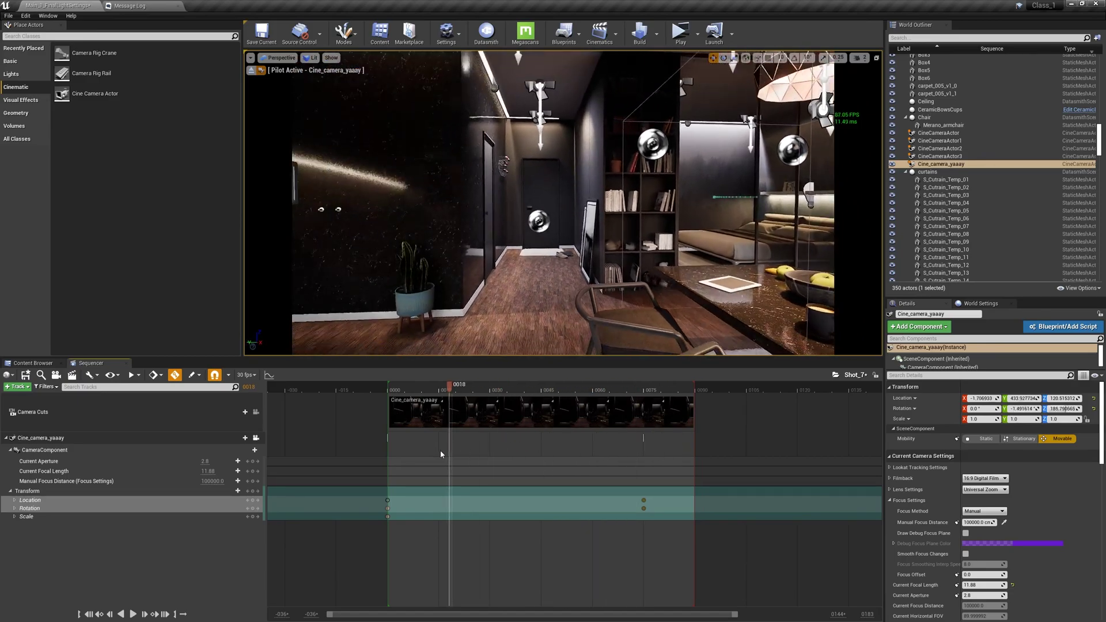
Extend the playback range to about frame 128 and the camera cut to about frame 122.
{"action": "left_click_drag", "start_coordinate": [472, 465], "coordinate": [616, 454]}
{"action": "left_click_drag", "start_coordinate": [694, 390], "coordinate": [824, 399]}
{"action": "left_click_drag", "start_coordinate": [694, 404], "coordinate": [803, 405]}
Pilot the camera towards the sofa at about frame 108, key its Location and Rotation, and play from the start.
{"action": "left_click_drag", "start_coordinate": [651, 386], "coordinate": [757, 385]}
{"action": "right_click_drag", "start_coordinate": [562, 203], "coordinate": [738, 203]}
{"action": "left_click_drag", "start_coordinate": [749, 386], "coordinate": [389, 416]}
{"action": "key", "text": "space"}
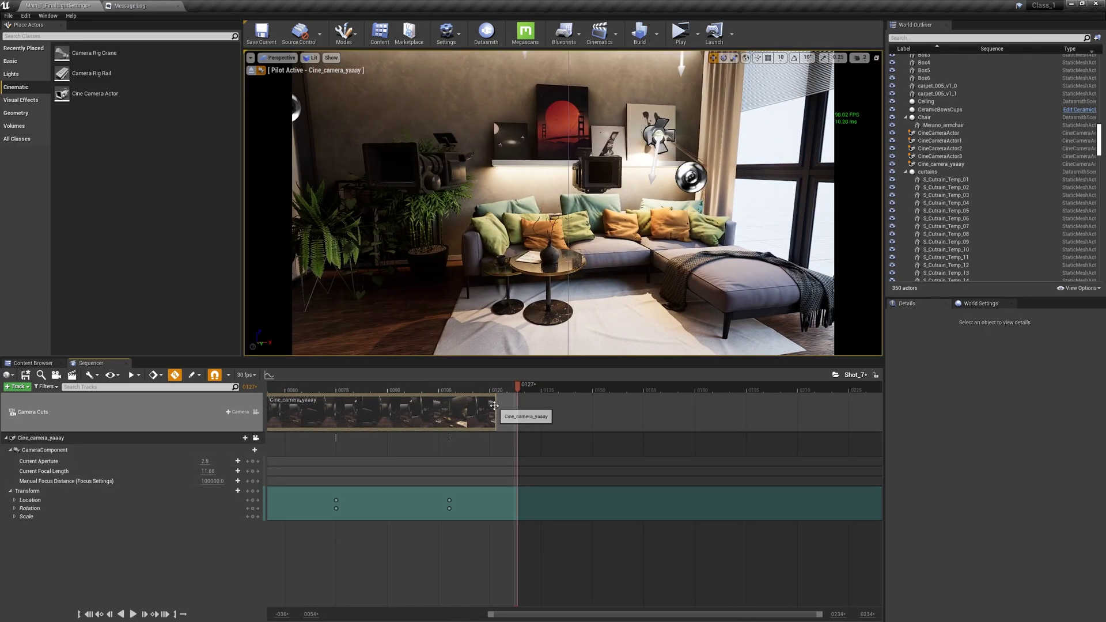
Move the camera's last Location and Rotation keys to about frame 148 and extend the camera cut to the playback end.
{"action": "left_click", "coordinate": [449, 502]}
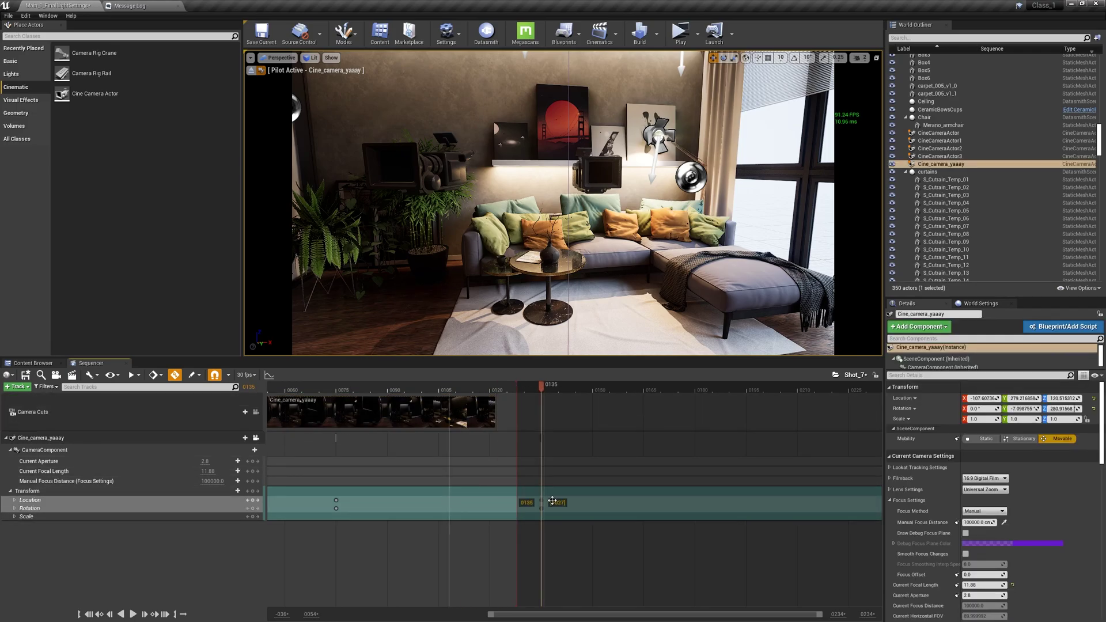
{"action": "left_click_drag", "start_coordinate": [551, 501], "coordinate": [586, 502]}
{"action": "left_click_drag", "start_coordinate": [491, 387], "coordinate": [312, 387]}
{"action": "left_click_drag", "start_coordinate": [496, 410], "coordinate": [517, 413]}
{"action": "key", "text": "space"}
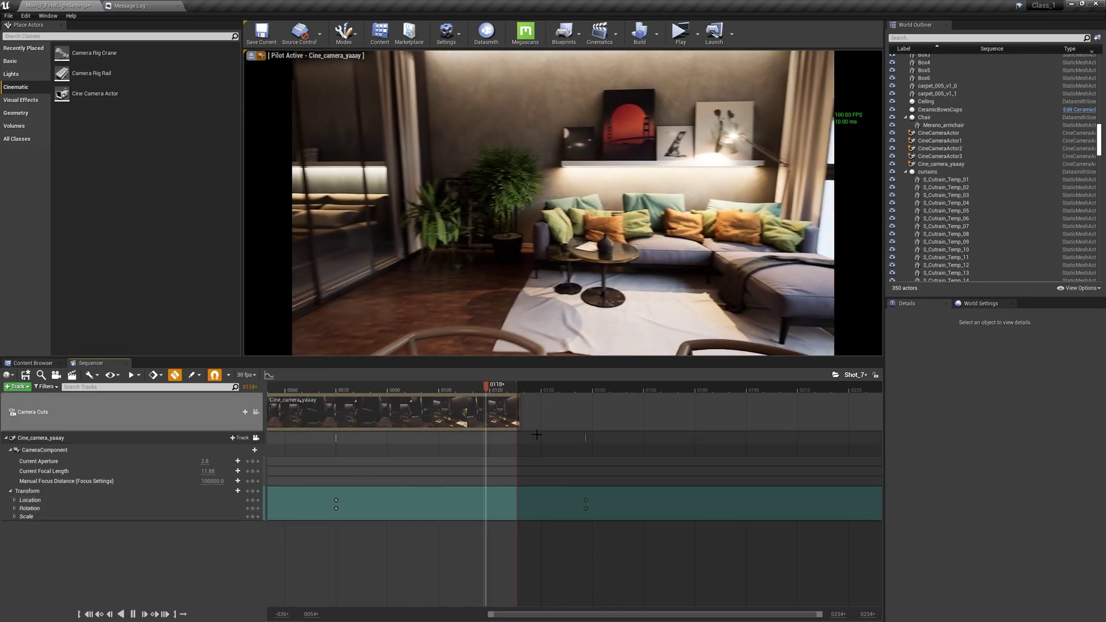
{"action": "left_click_drag", "start_coordinate": [625, 490], "coordinate": [472, 534]}
{"action": "scroll", "coordinate": [605, 532], "scroll_direction": "up", "scroll_amount": 3, "text": "shift"}
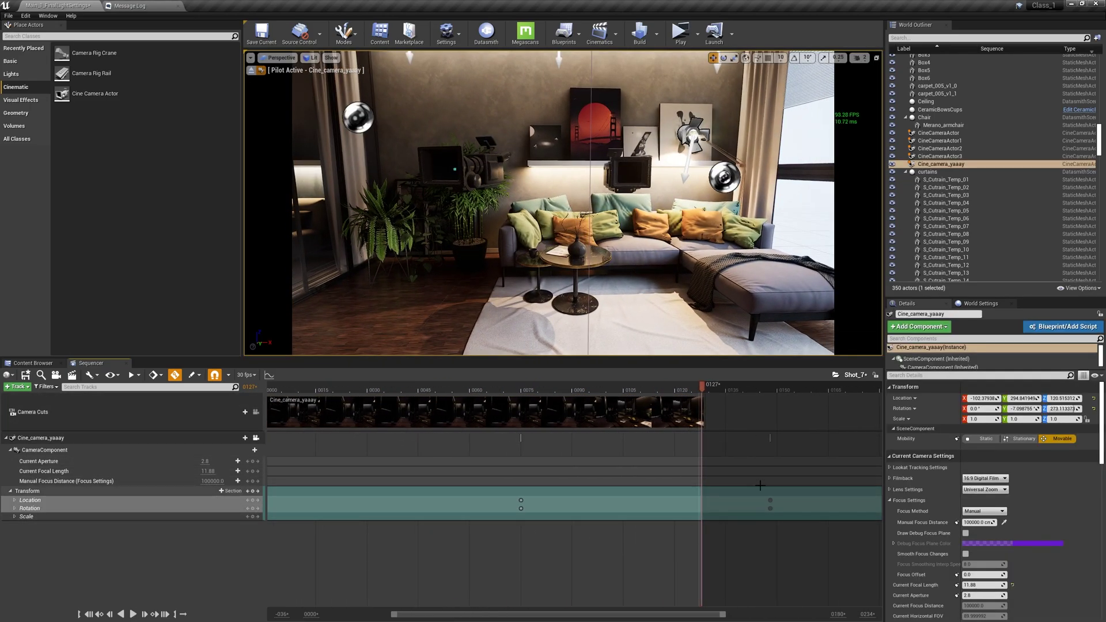
Open the Shot_1 sequence from the Shots folder and play it.
{"action": "left_click", "coordinate": [29, 363]}
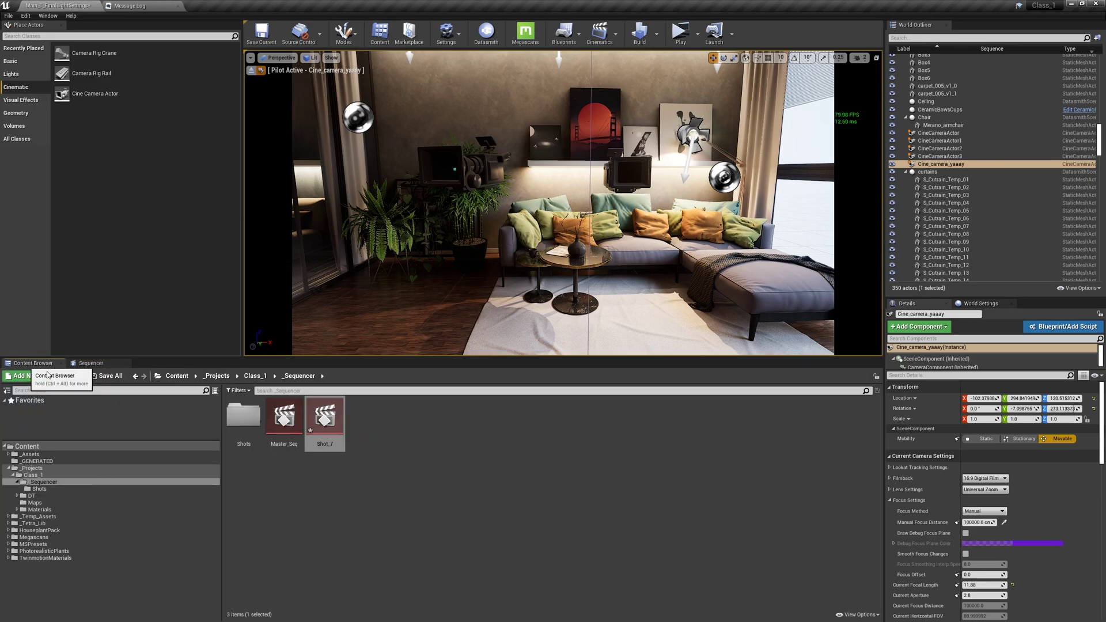
{"action": "double_click", "coordinate": [254, 430]}
{"action": "double_click", "coordinate": [244, 419]}
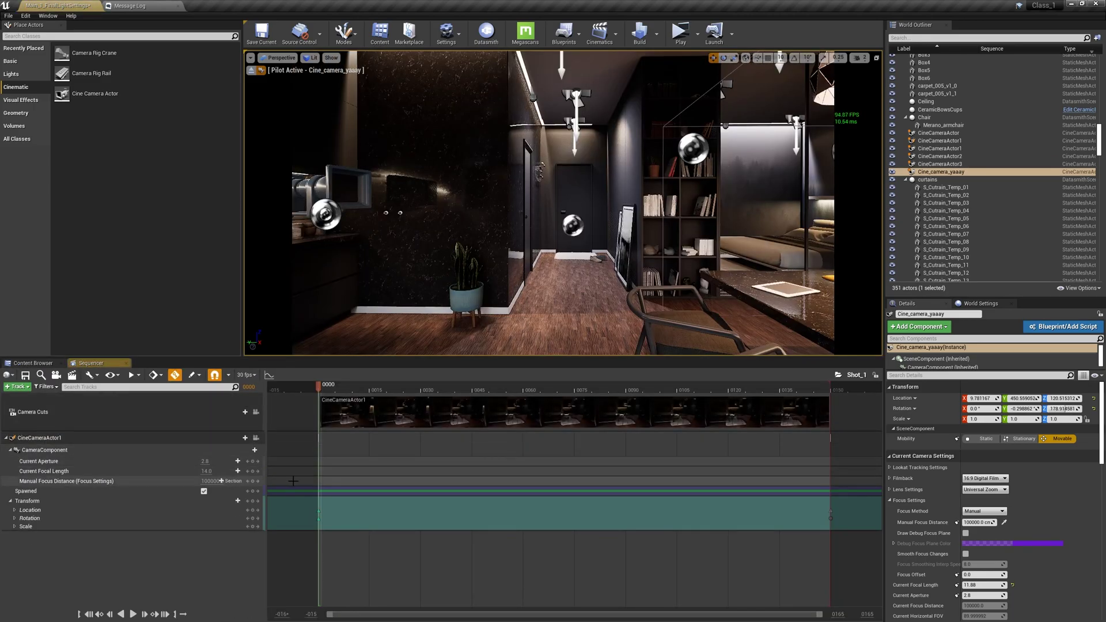
{"action": "left_click", "coordinate": [348, 386]}
{"action": "left_click_drag", "start_coordinate": [353, 386], "coordinate": [347, 386]}
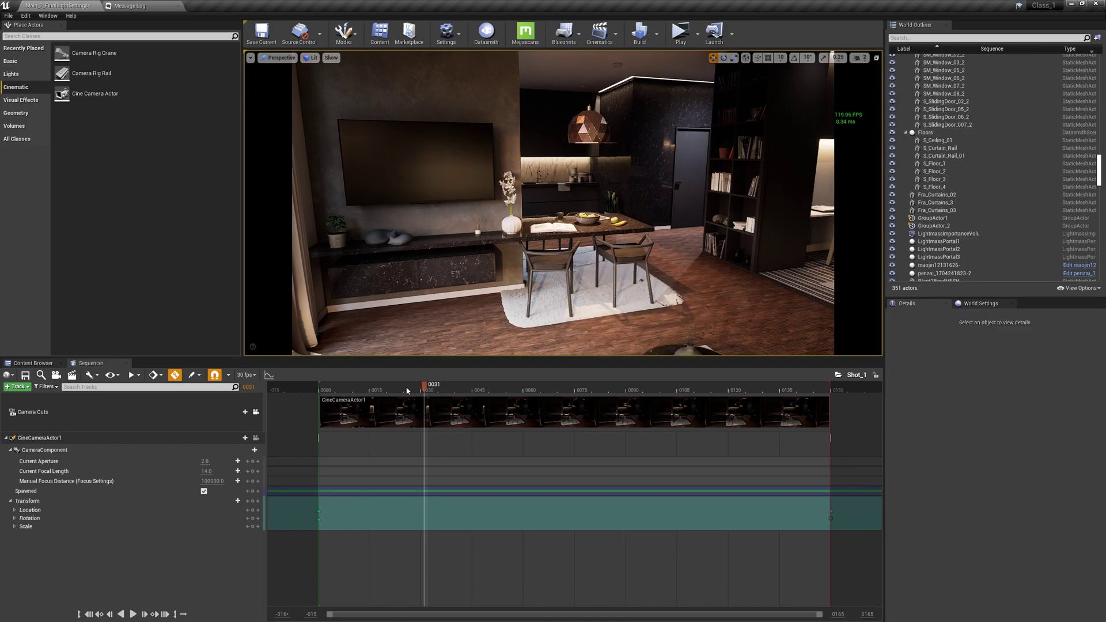
{"action": "key", "text": "space"}
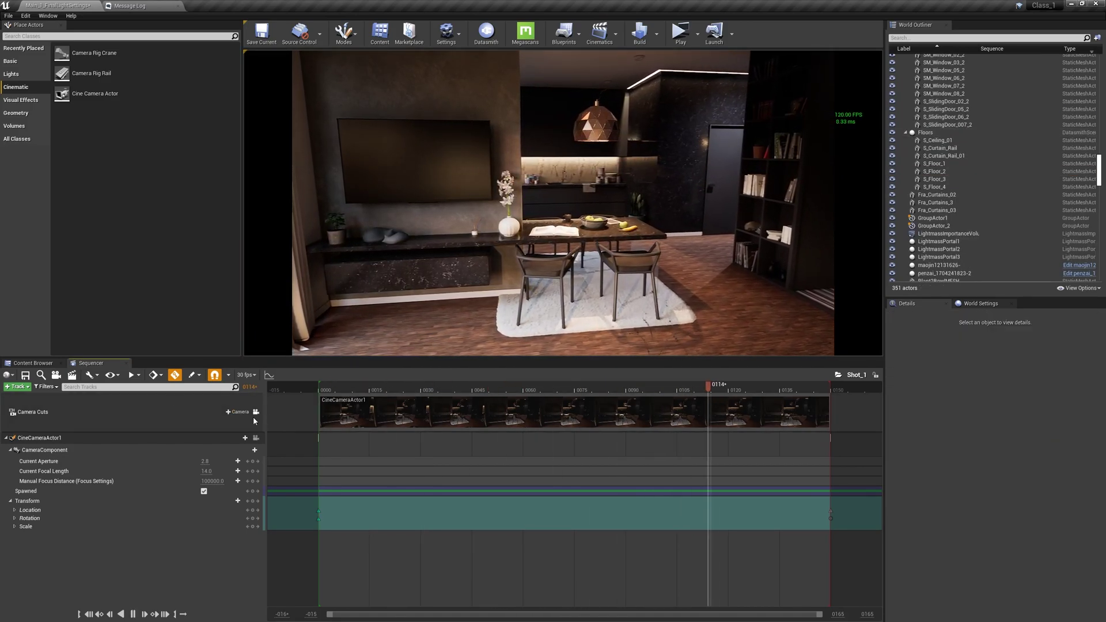
Go back to the _Sequencer folder and open the Master_Seq sequence.
{"action": "left_click", "coordinate": [26, 364]}
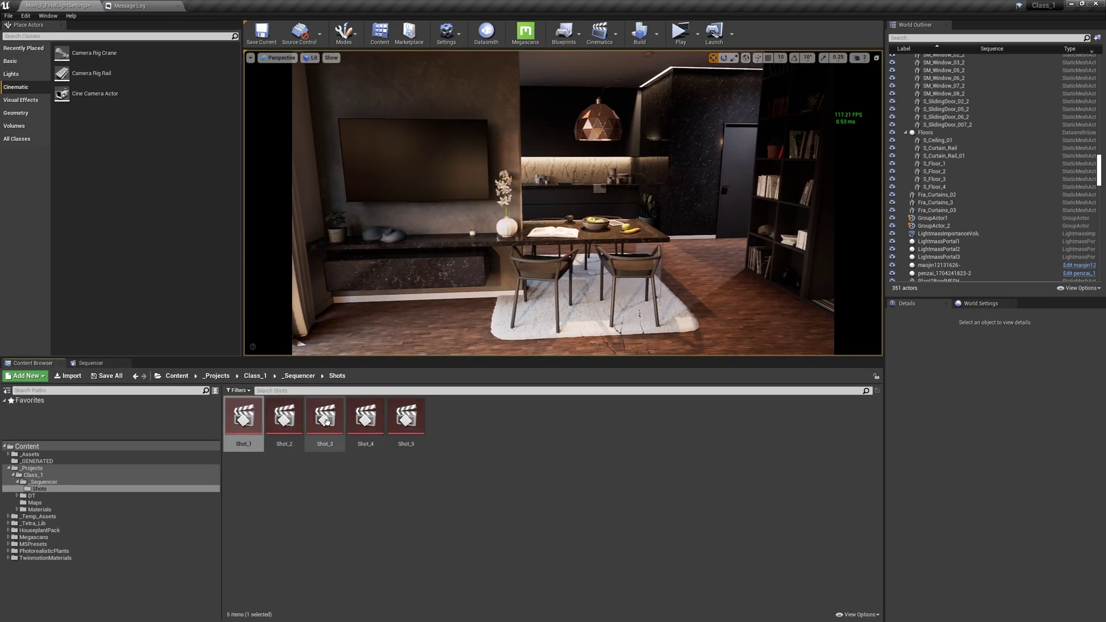
{"action": "left_click", "coordinate": [298, 375]}
{"action": "left_click", "coordinate": [283, 430]}
{"action": "double_click", "coordinate": [283, 431]}
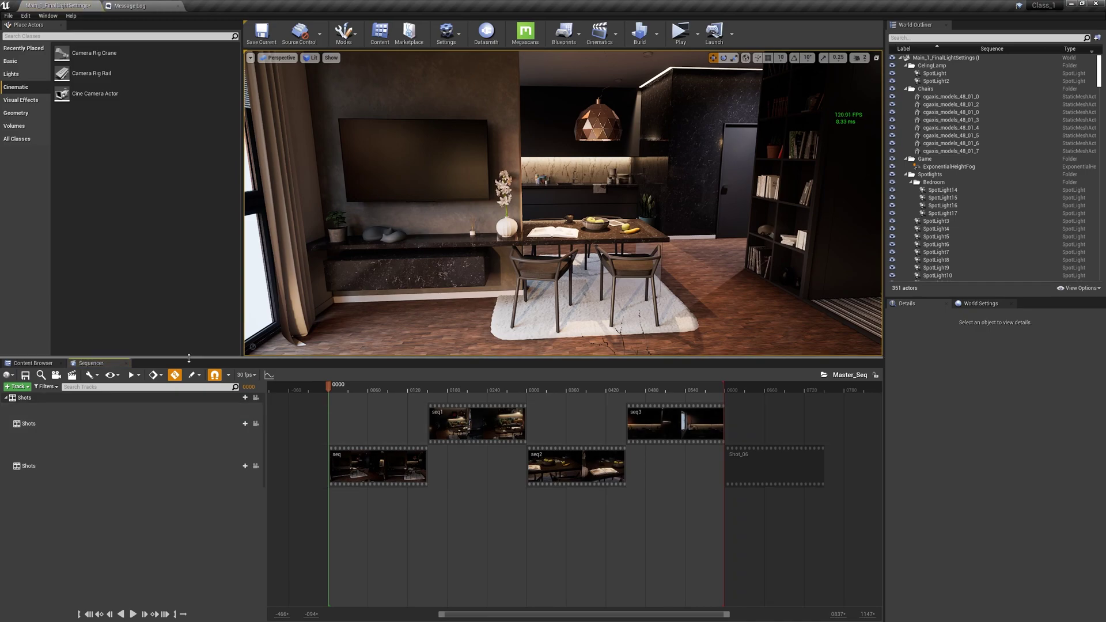
Undock the Sequencer into a floating window, enlarge it and place it over the viewport.
{"action": "left_click_drag", "start_coordinate": [91, 363], "coordinate": [449, 150]}
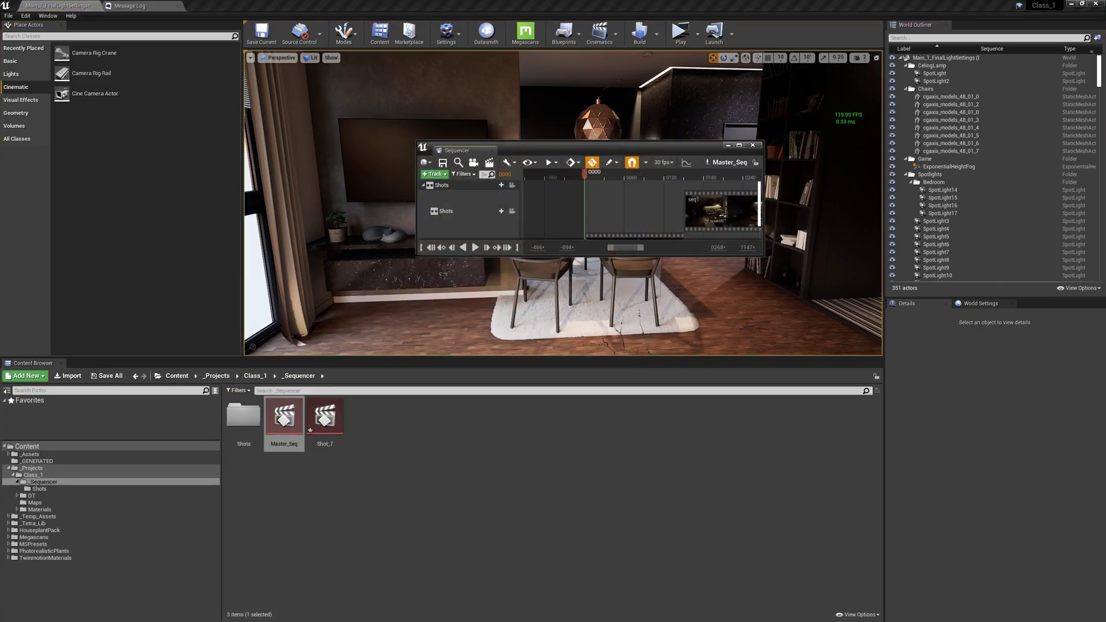
{"action": "left_click_drag", "start_coordinate": [416, 258], "coordinate": [288, 336]}
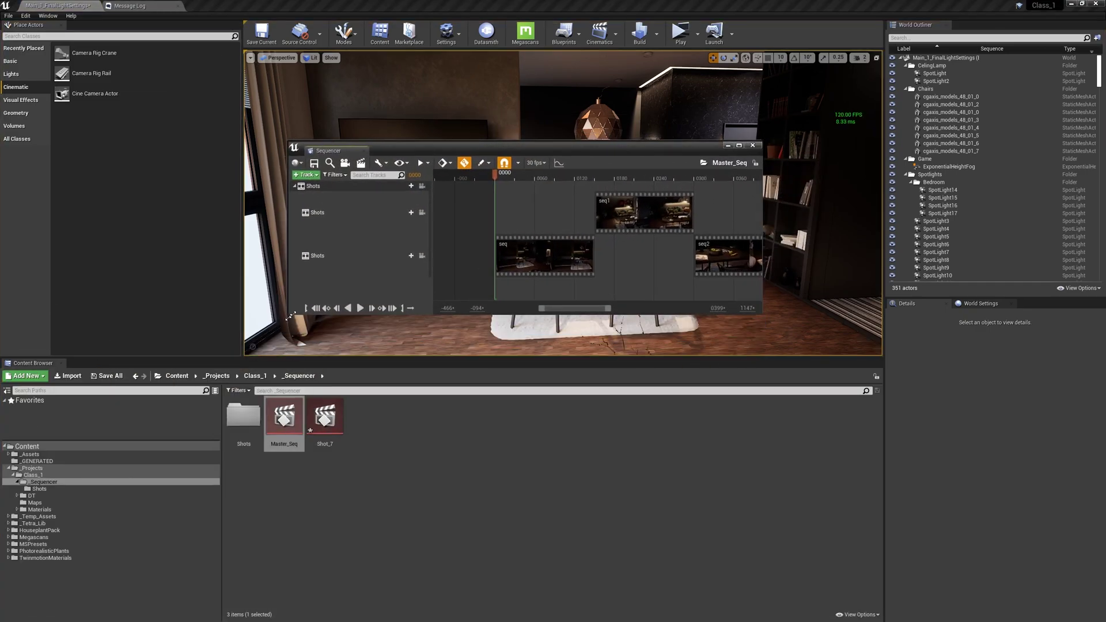
{"action": "left_click_drag", "start_coordinate": [531, 149], "coordinate": [558, 107]}
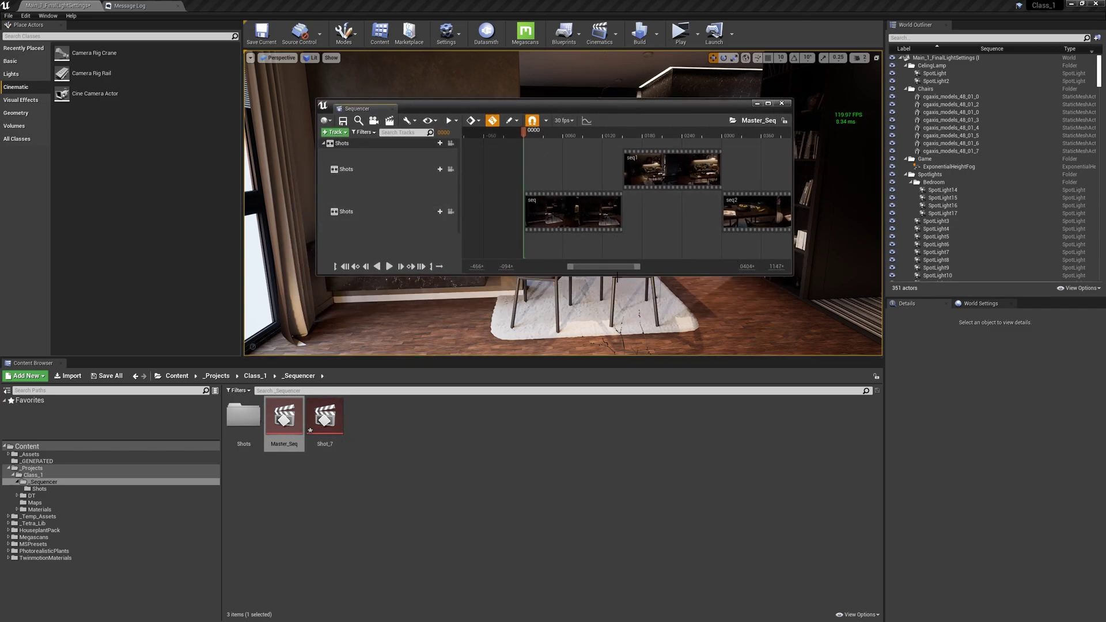
Delete the Shot_06 shot at the end of Master_Seq and add the Shot_7 sequence as a shot.
{"action": "left_click_drag", "start_coordinate": [627, 267], "coordinate": [684, 267]}
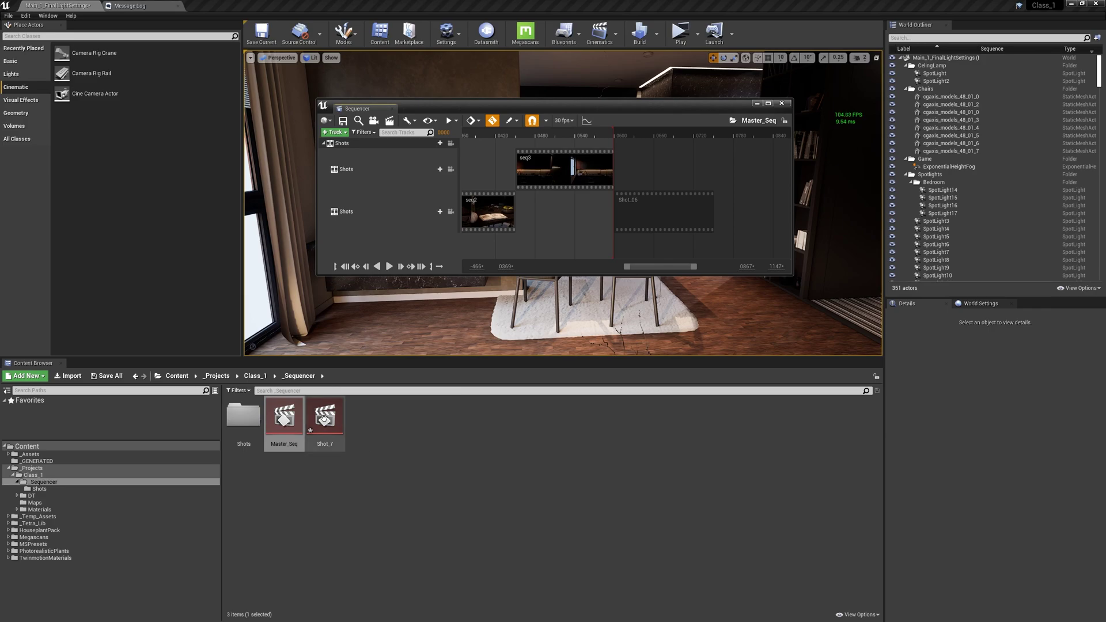
{"action": "left_click", "coordinate": [697, 219]}
{"action": "key", "text": "Delete"}
{"action": "left_click_drag", "start_coordinate": [326, 423], "coordinate": [665, 212]}
{"action": "right_click_drag", "start_coordinate": [663, 224], "coordinate": [530, 216]}
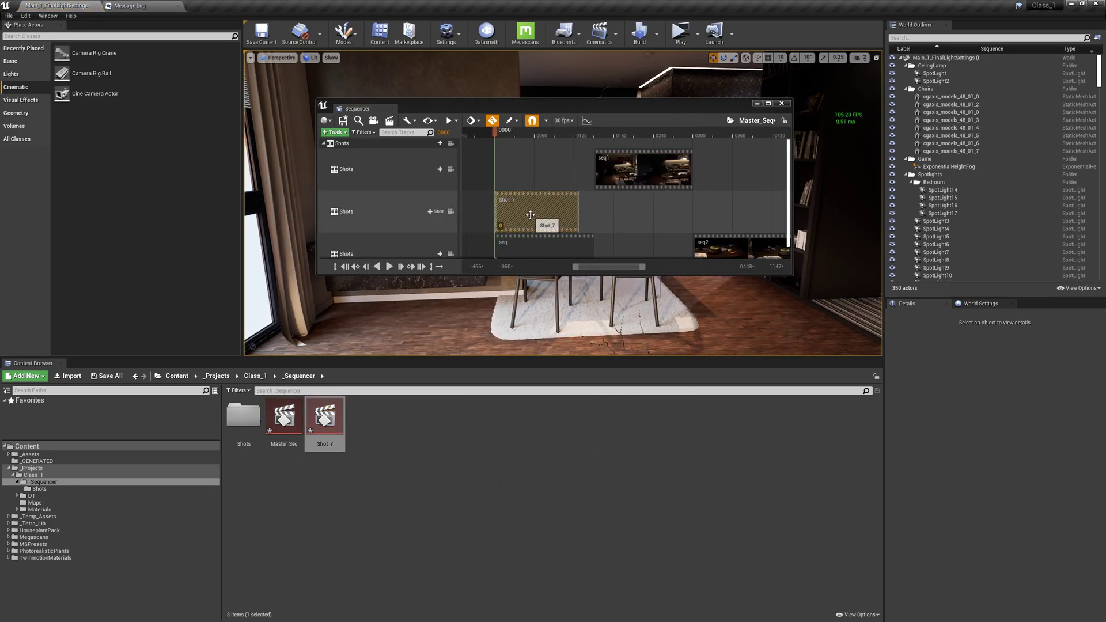
Dock the floating Sequencer window back beside the Content Browser.
{"action": "scroll", "coordinate": [529, 214], "scroll_direction": "down", "scroll_amount": 2, "text": "ctrl"}
{"action": "scroll", "coordinate": [528, 214], "scroll_direction": "down", "scroll_amount": 3, "text": "ctrl"}
{"action": "left_click_drag", "start_coordinate": [373, 112], "coordinate": [403, 489]}
Place the Shot_7 shot directly after seq3 on the lower Shots track and preview the master sequence.
{"action": "left_click_drag", "start_coordinate": [308, 458], "coordinate": [467, 459]}
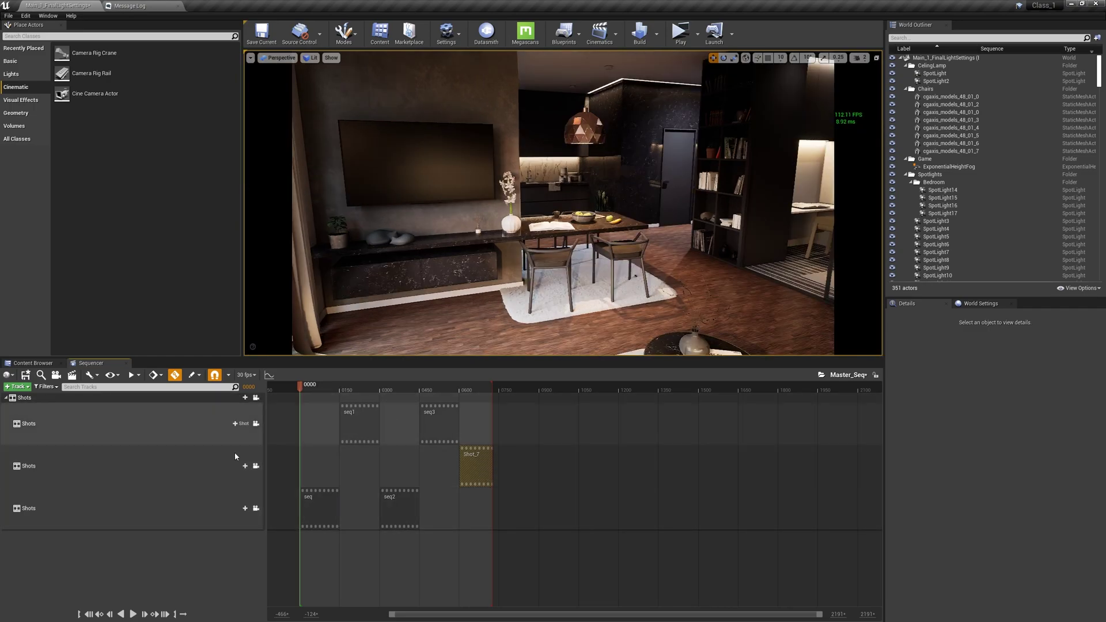
{"action": "left_click_drag", "start_coordinate": [475, 467], "coordinate": [475, 502]}
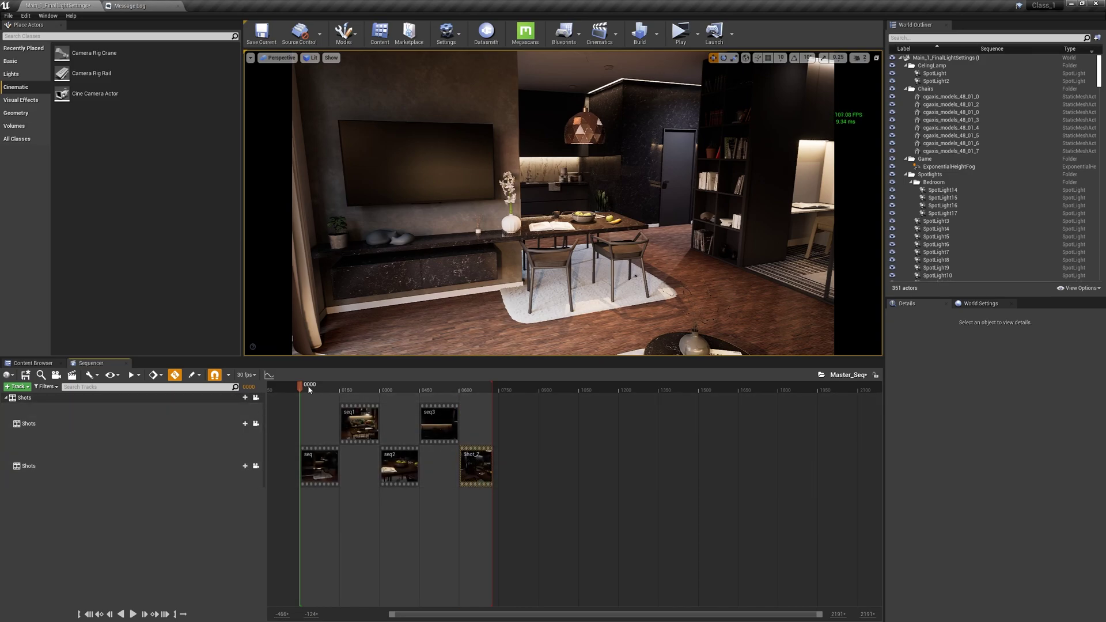
{"action": "key", "text": "space"}
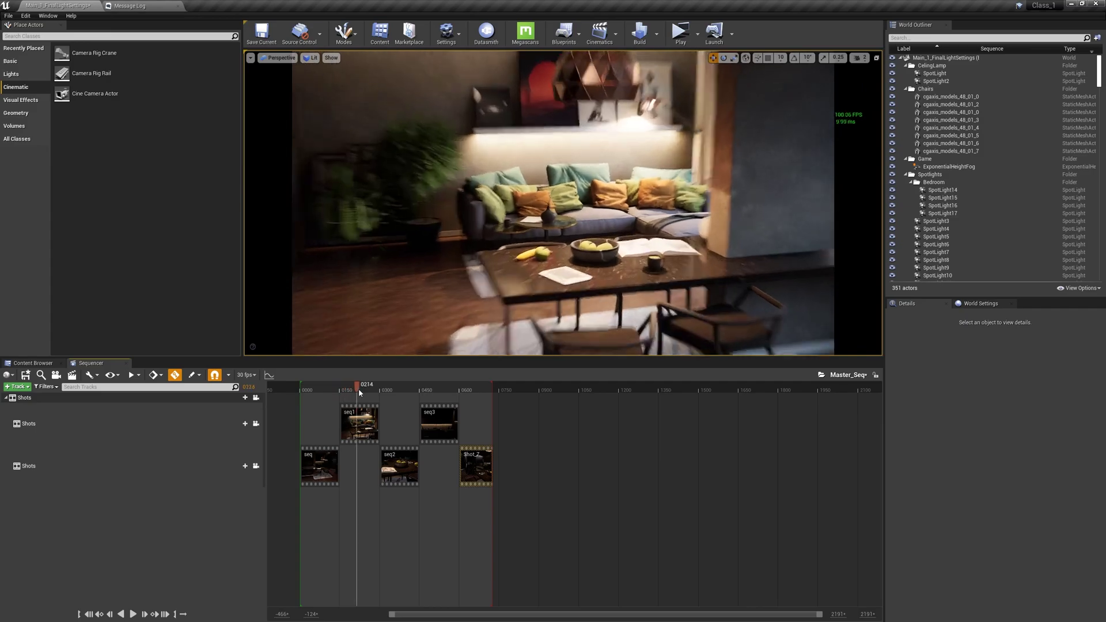
{"action": "key", "text": "space"}
Remove Shot_7 from the master sequence and end the playback range at frame 600.
{"action": "left_click_drag", "start_coordinate": [452, 426], "coordinate": [479, 438]}
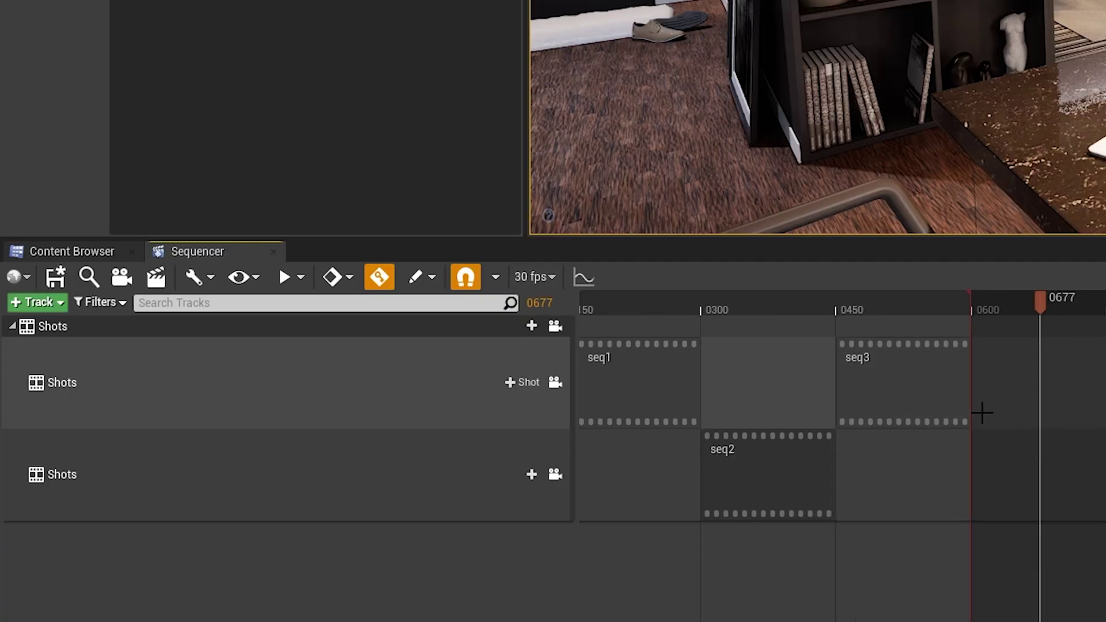
{"action": "scroll", "coordinate": [1008, 443], "scroll_direction": "up", "scroll_amount": 7, "text": "shift"}
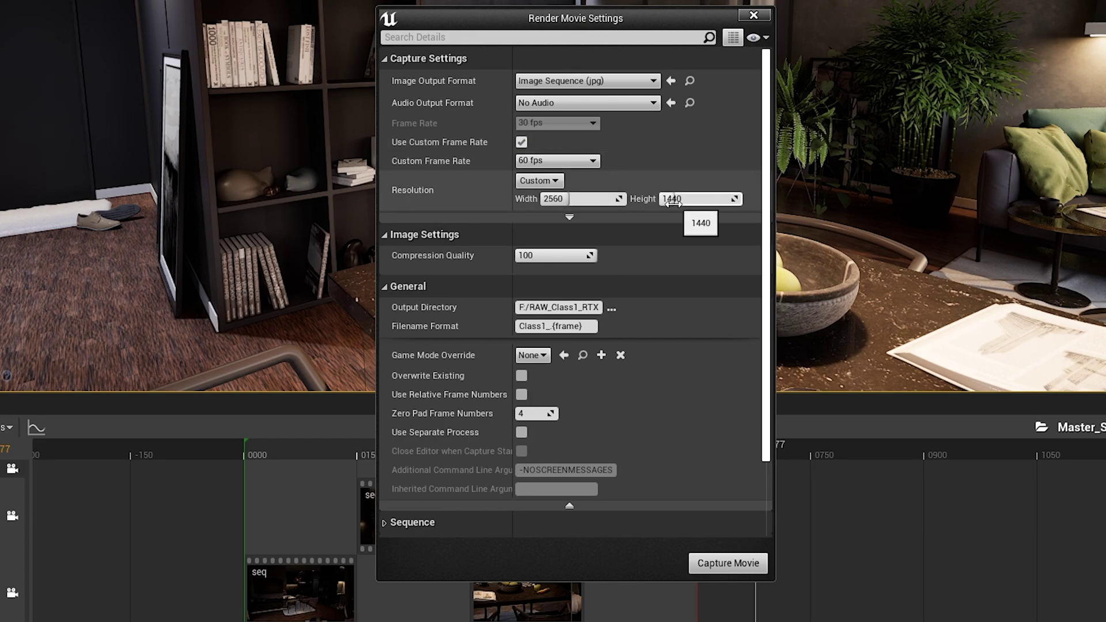
Review the Render Movie Settings for frame rate, available resolution presets, output directory and filename format.
{"action": "scroll", "coordinate": [710, 194], "scroll_direction": "down", "scroll_amount": 1}
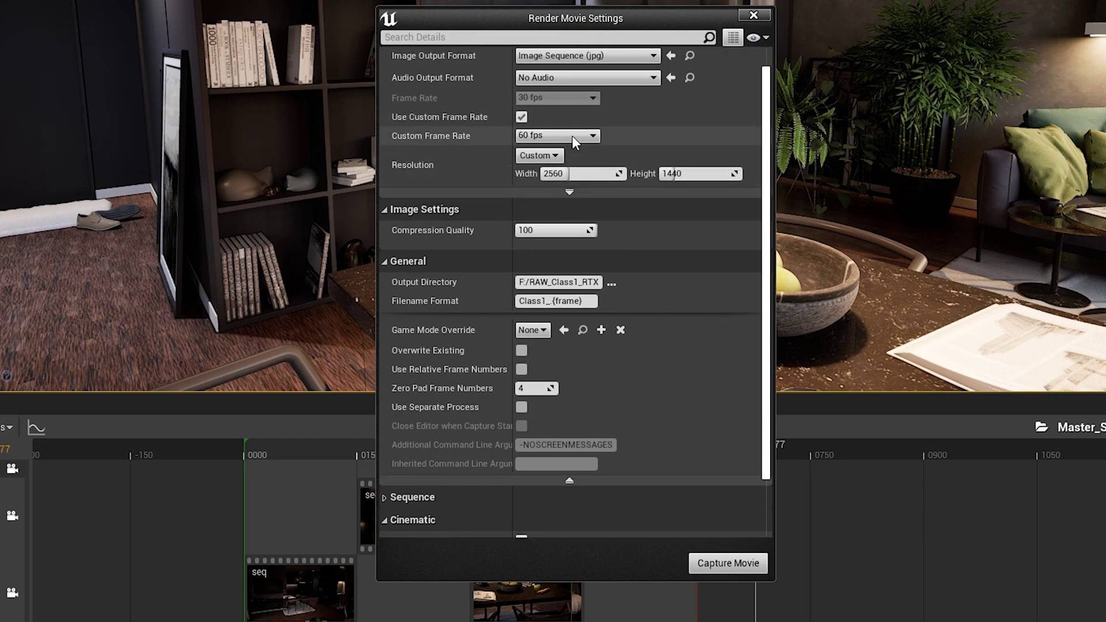
{"action": "left_click", "coordinate": [540, 155]}
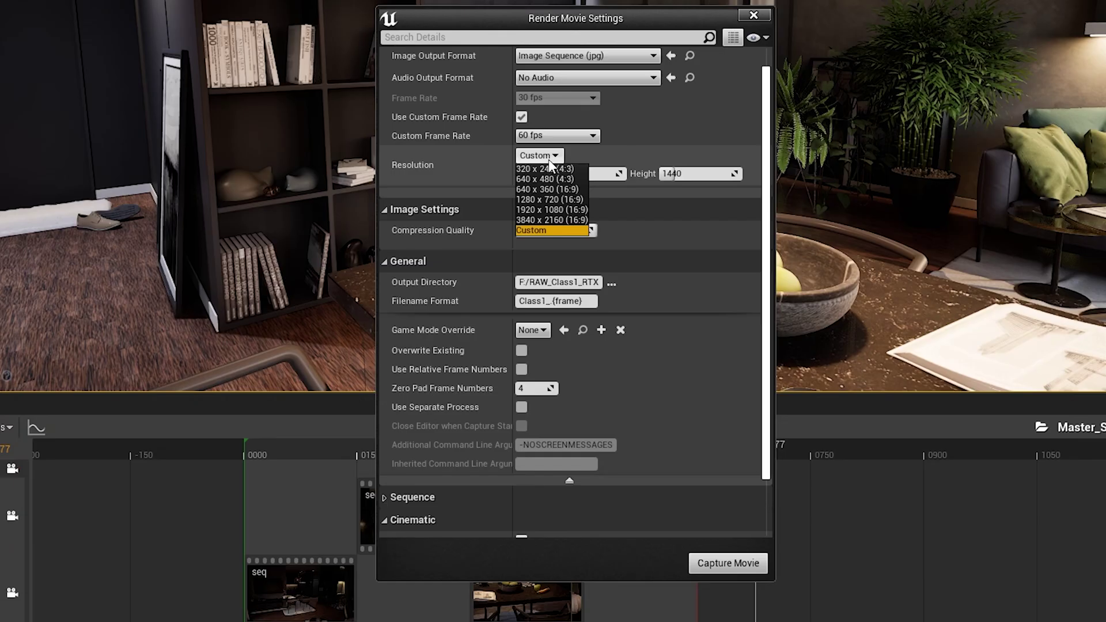
{"action": "left_click", "coordinate": [567, 214]}
{"action": "scroll", "coordinate": [659, 219], "scroll_direction": "down", "scroll_amount": 1}
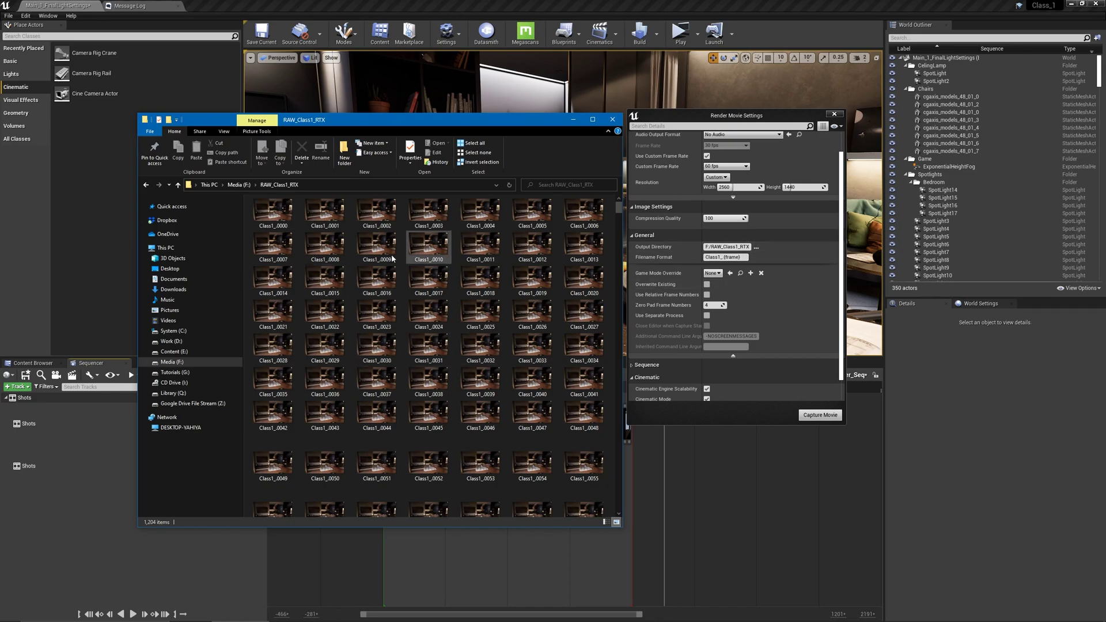
Look through the rendered image sequence in the RAW_Class1_RTX folder up to the last frame and move the windows aside.
{"action": "scroll", "coordinate": [518, 323], "scroll_direction": "down", "scroll_amount": 5}
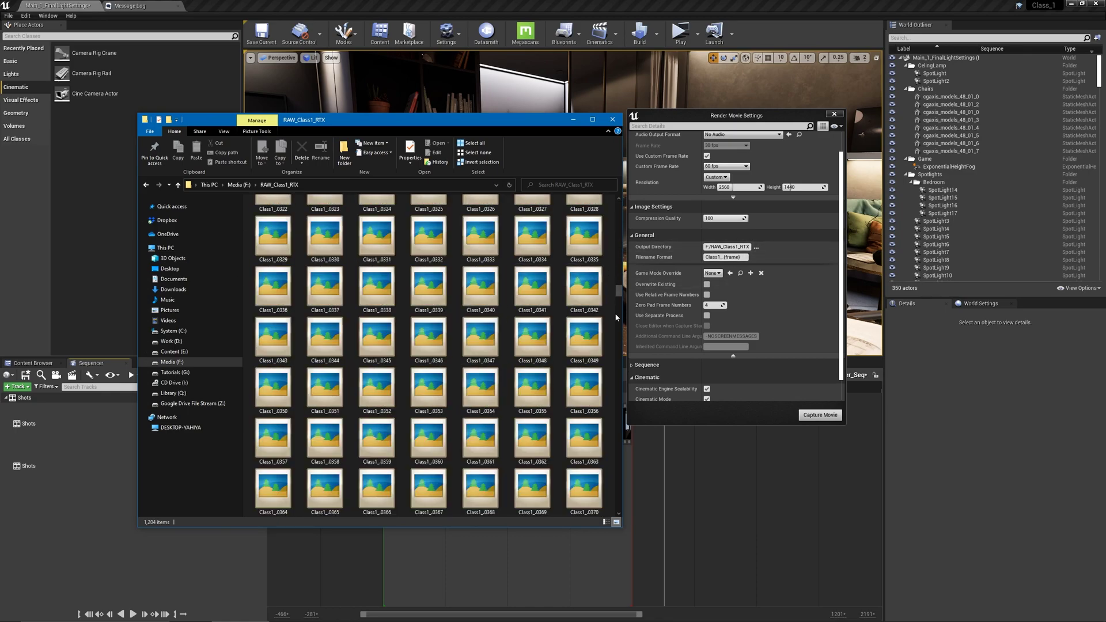
{"action": "left_click_drag", "start_coordinate": [618, 230], "coordinate": [625, 513]}
{"action": "left_click_drag", "start_coordinate": [433, 119], "coordinate": [372, 30]}
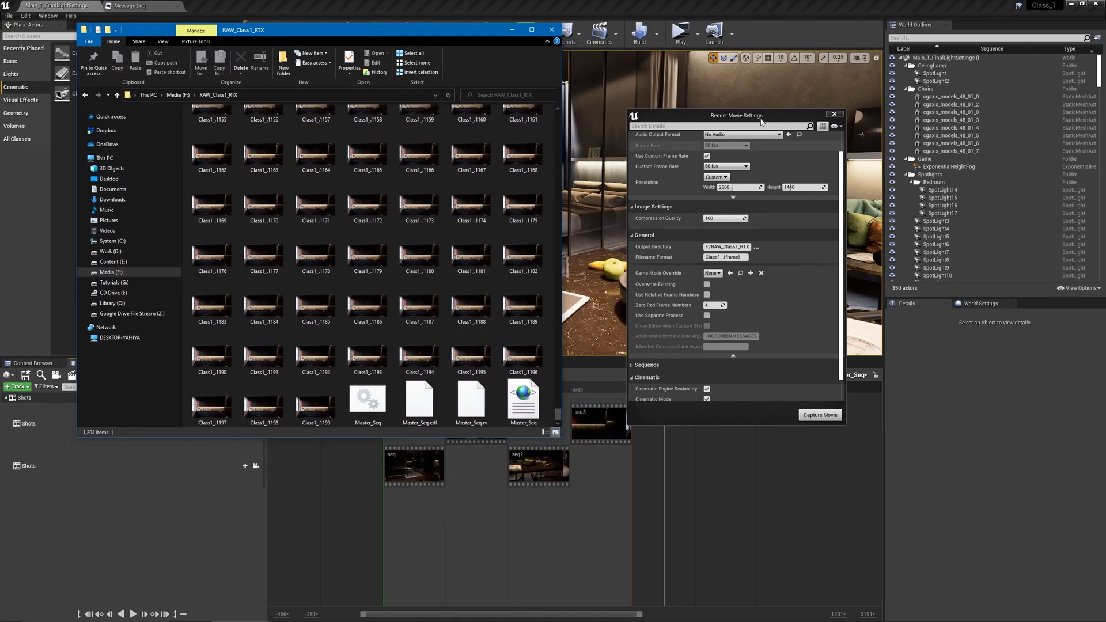
{"action": "left_click_drag", "start_coordinate": [720, 115], "coordinate": [839, 118]}
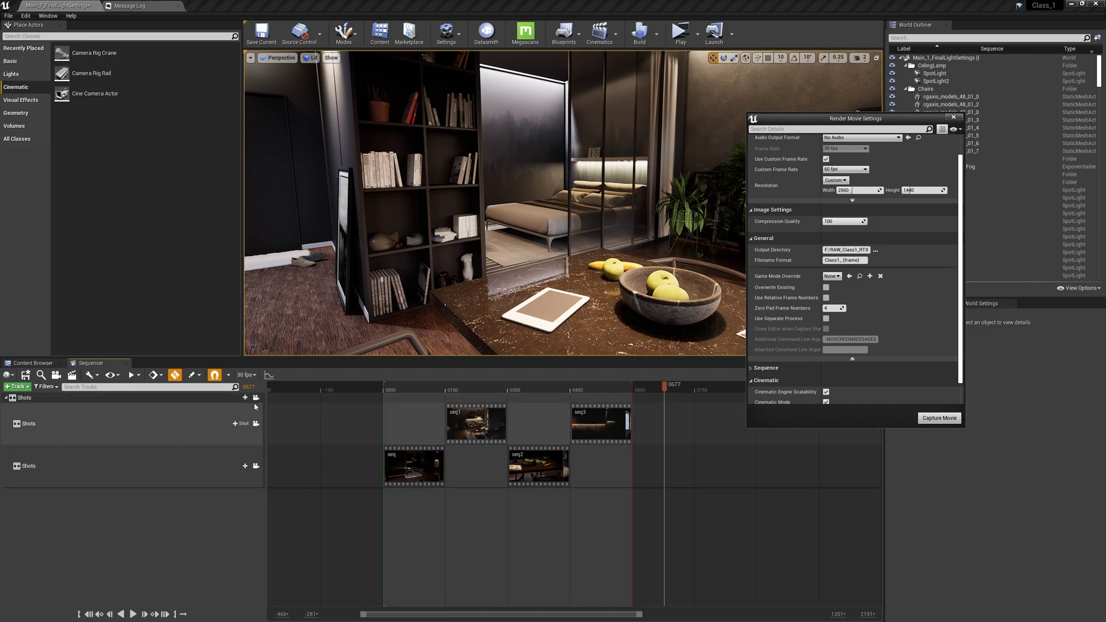
Set the master sequence's display rate to 60 fps.
{"action": "left_click", "coordinate": [247, 375]}
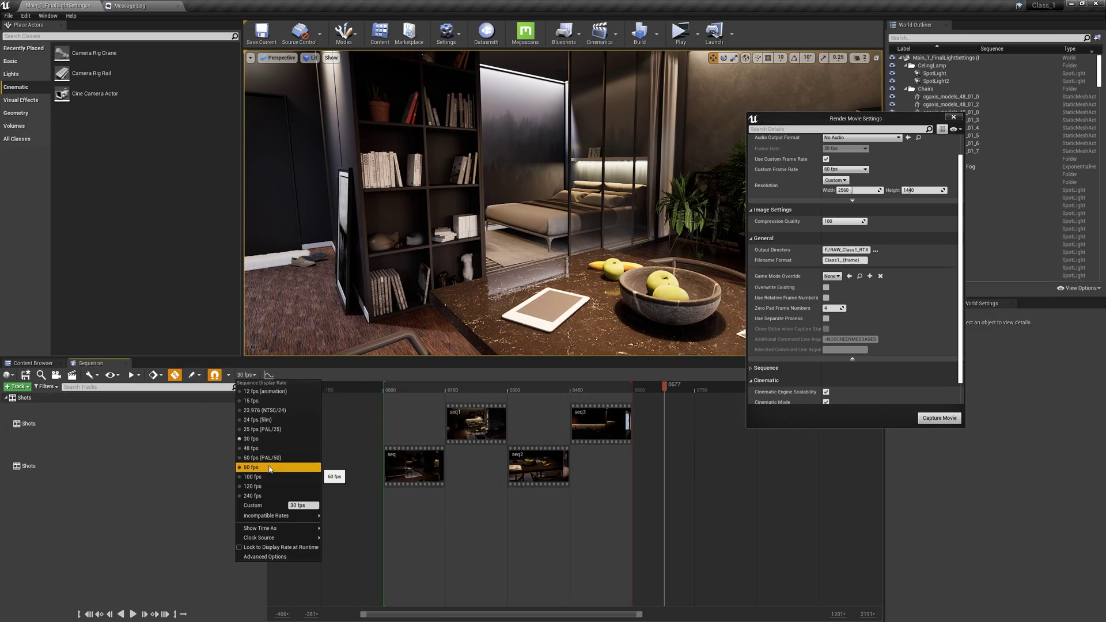
{"action": "left_click", "coordinate": [265, 438]}
{"action": "left_click", "coordinate": [247, 375]}
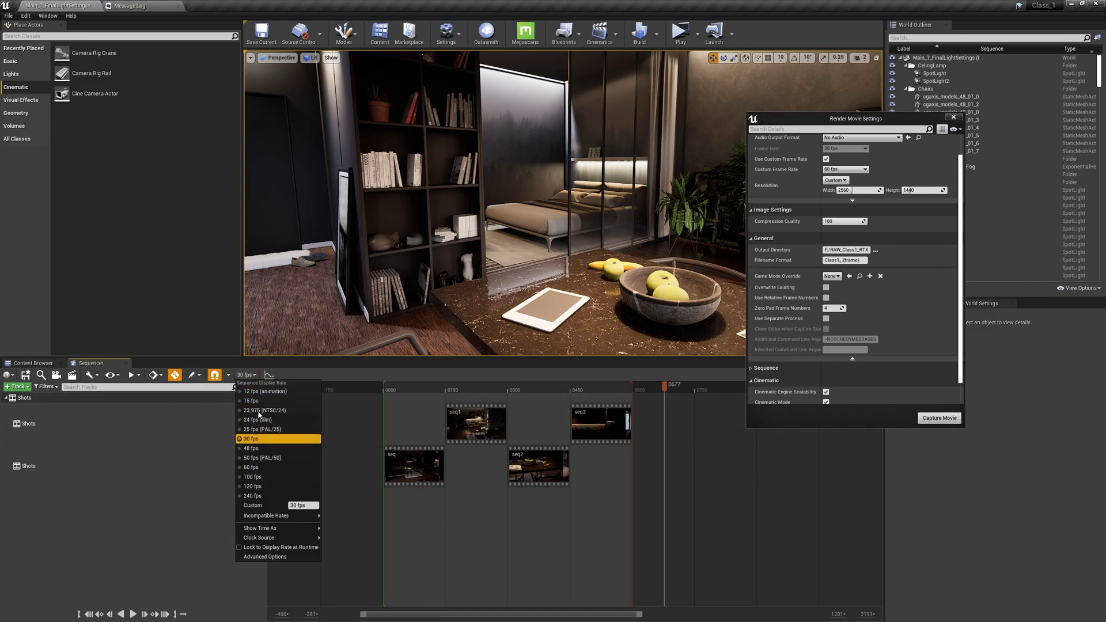
{"action": "left_click", "coordinate": [271, 466]}
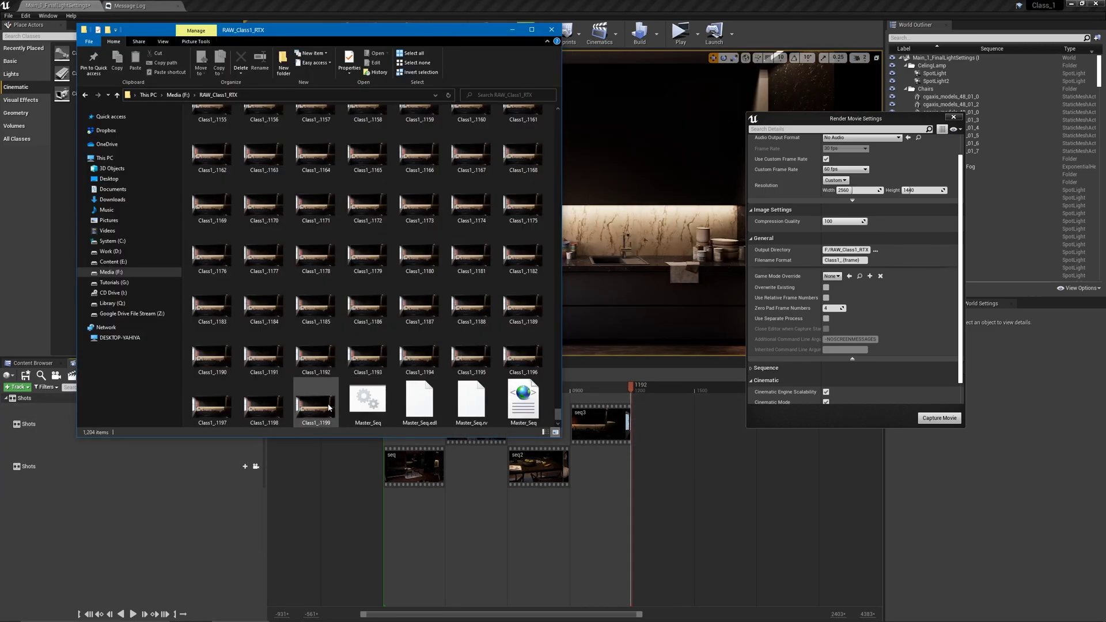
Browse back through the rendered frames in RAW_Class1_RTX, view a kitchen frame at full size and close it.
{"action": "scroll", "coordinate": [486, 286], "scroll_direction": "up", "scroll_amount": 5}
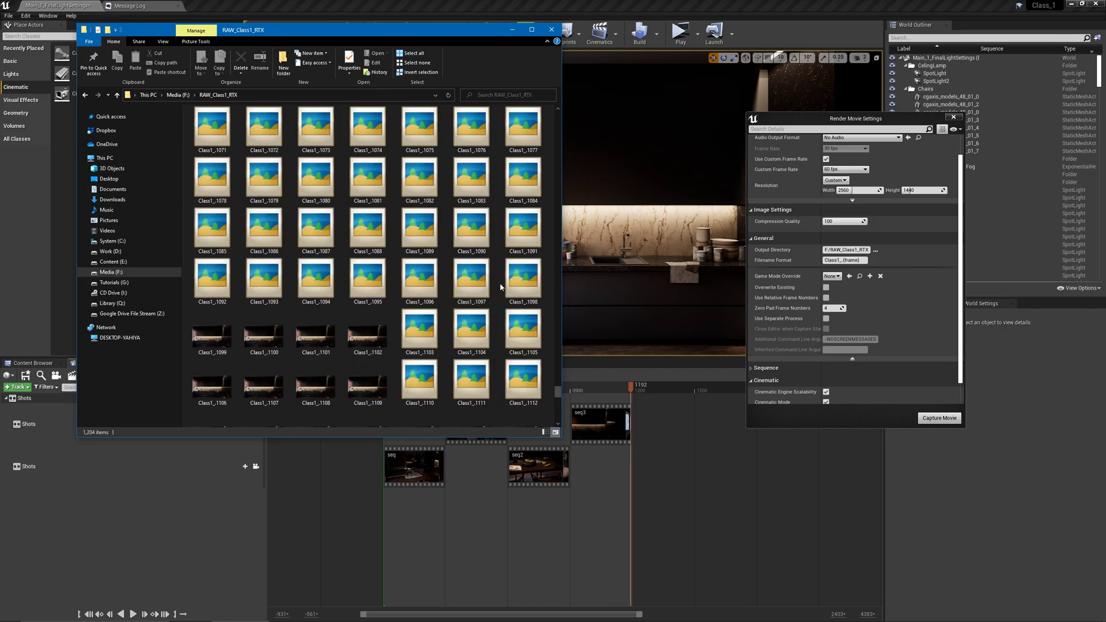
{"action": "left_click", "coordinate": [471, 279]}
{"action": "double_click", "coordinate": [486, 286]}
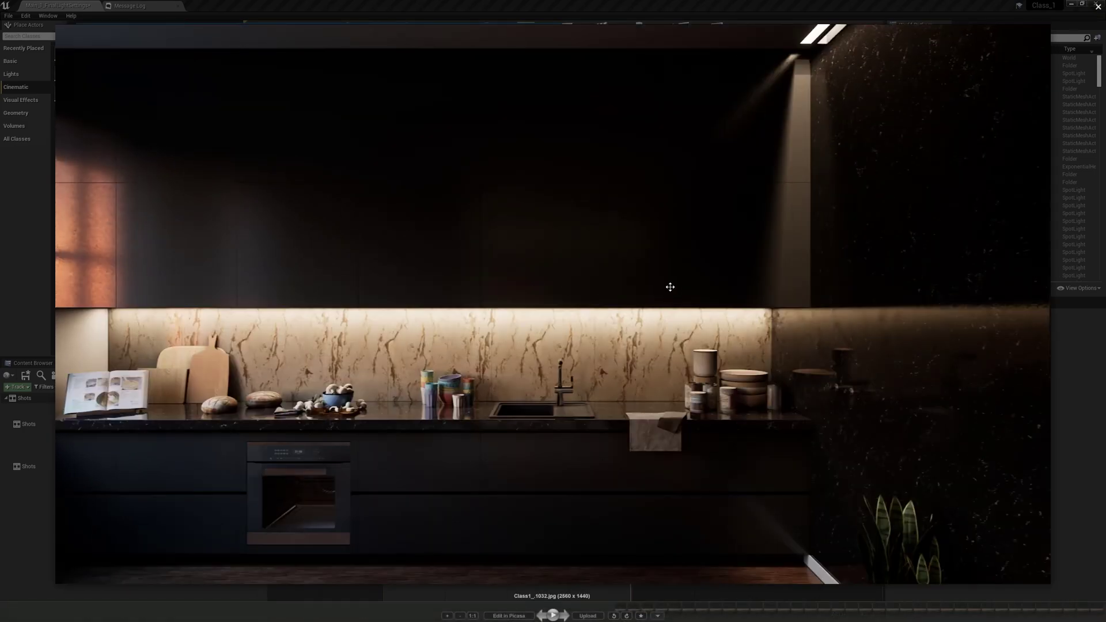
{"action": "key", "text": "Escape"}
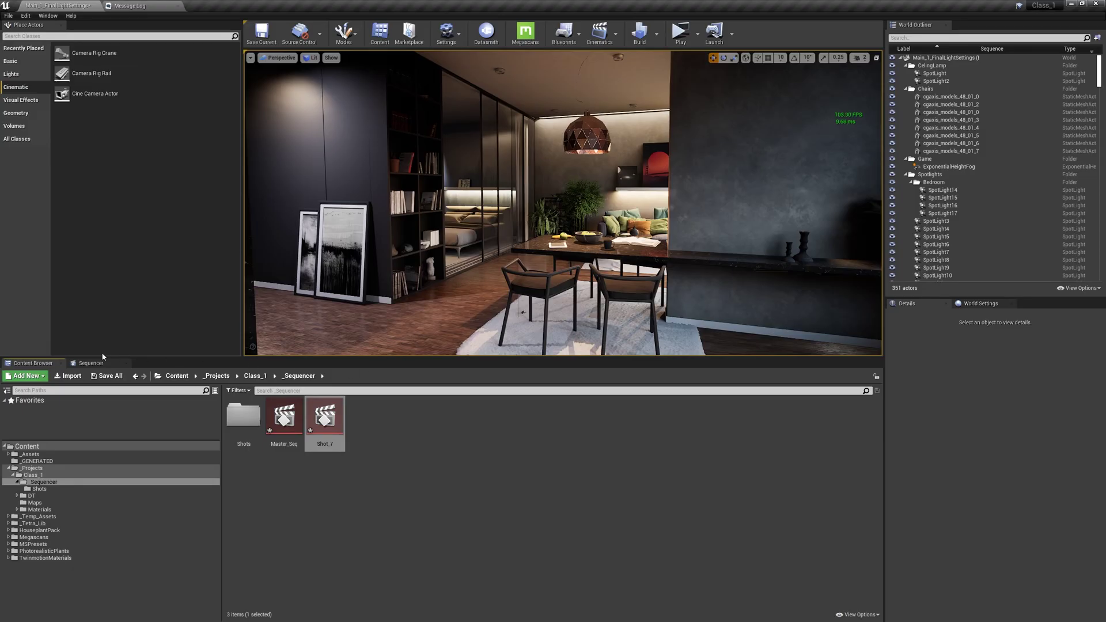
Search the project settings for RHI and check the Default RHI options for the Windows platform.
{"action": "left_click", "coordinate": [95, 363]}
{"action": "left_click", "coordinate": [447, 32]}
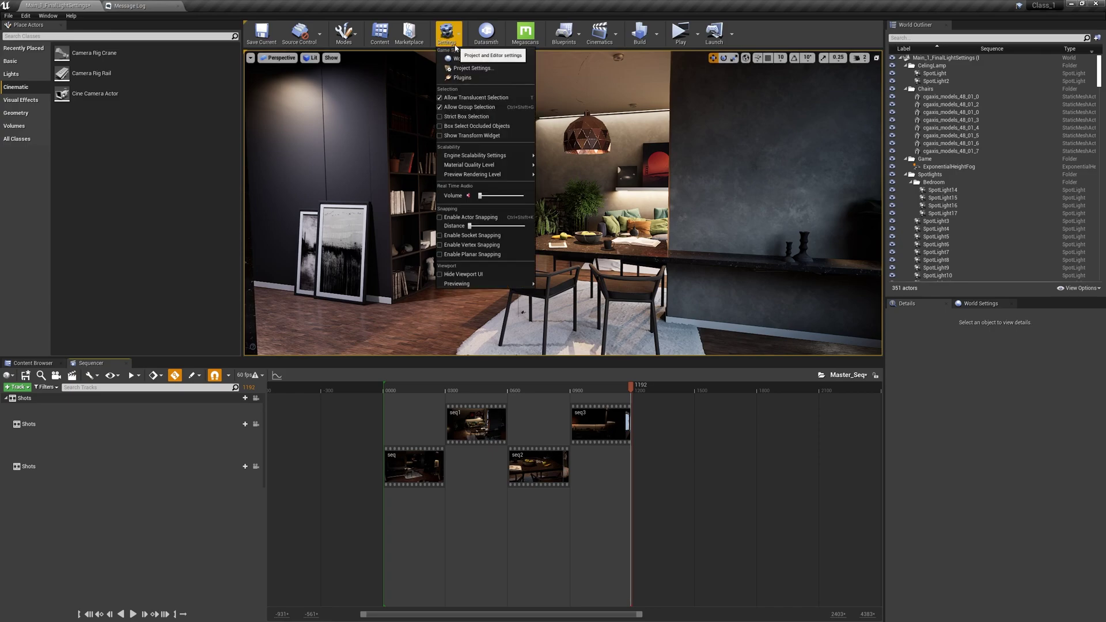
{"action": "left_click", "coordinate": [480, 69]}
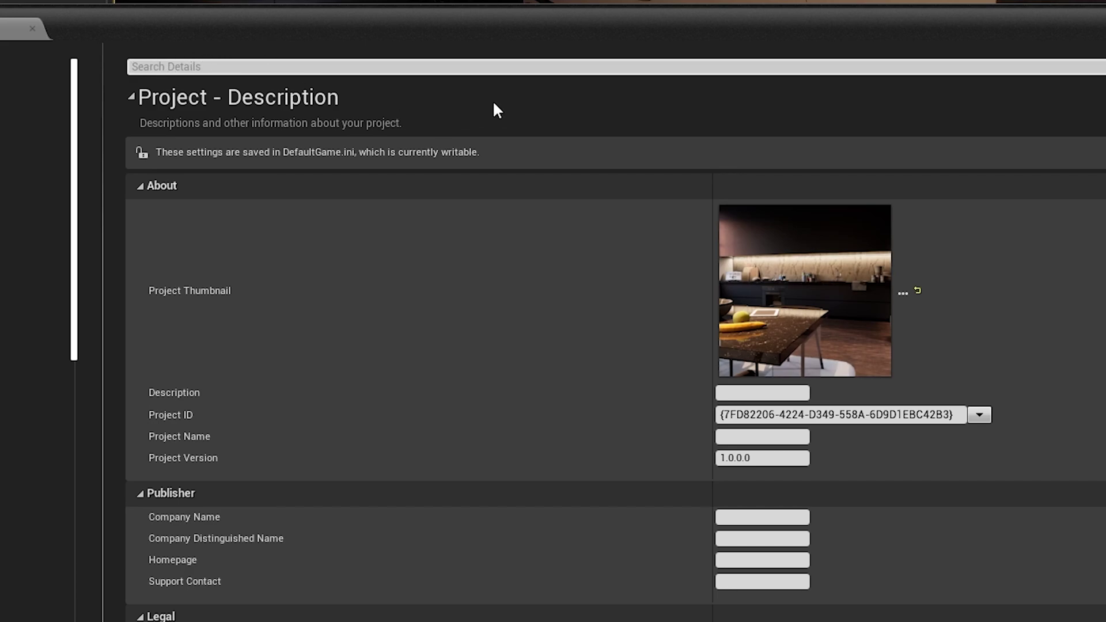
{"action": "type", "text": "RHI"}
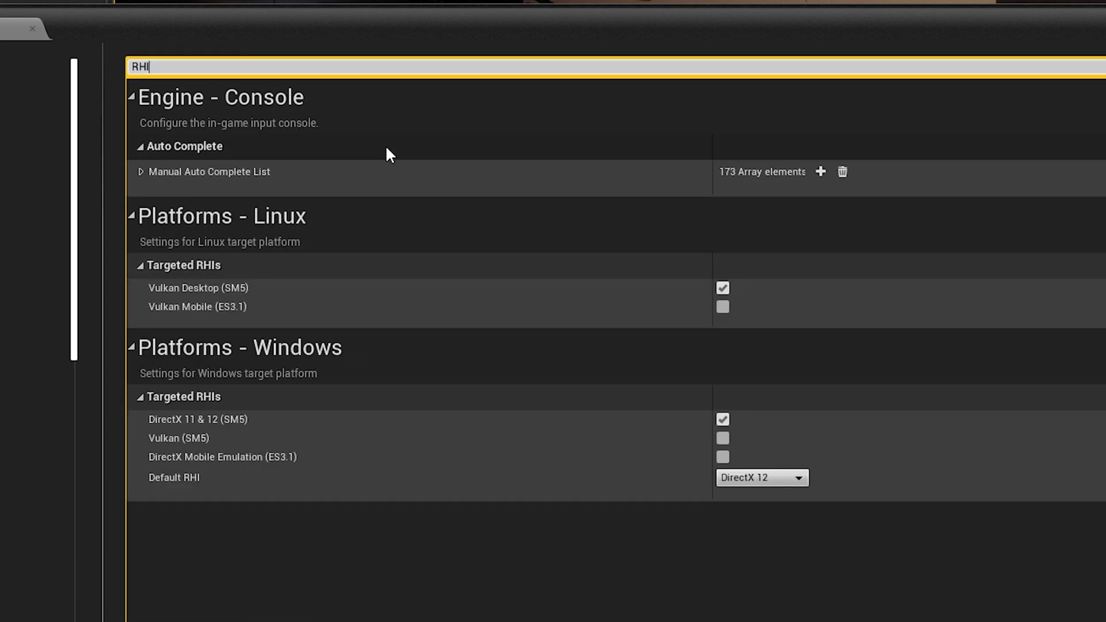
{"action": "left_click", "coordinate": [764, 479]}
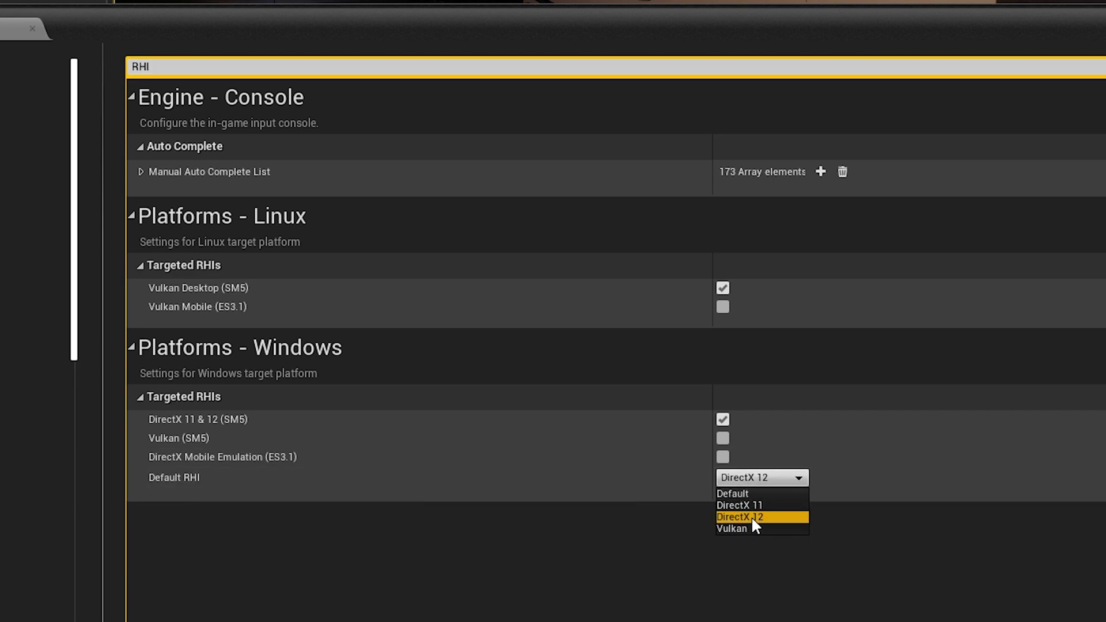
{"action": "left_click", "coordinate": [637, 591]}
Enable Ray Tracing in the project's rendering settings and restart the editor without saving the modified content.
{"action": "left_click", "coordinate": [209, 72]}
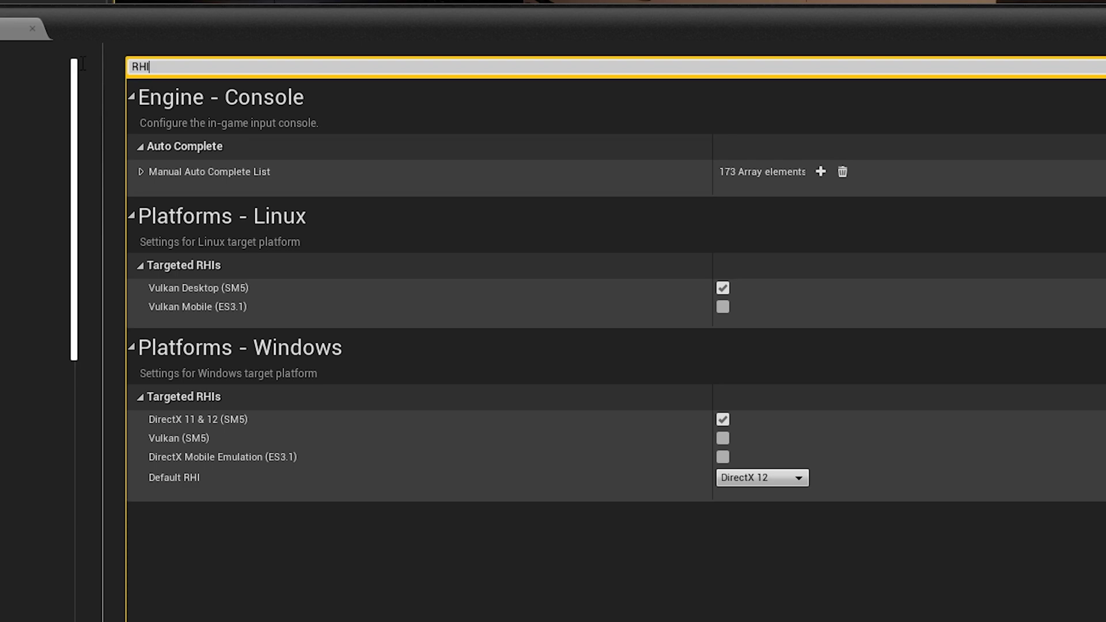
{"action": "key", "text": "ctrl+a"}
{"action": "key", "text": "BackSpace"}
{"action": "type", "text": "ray tra"}
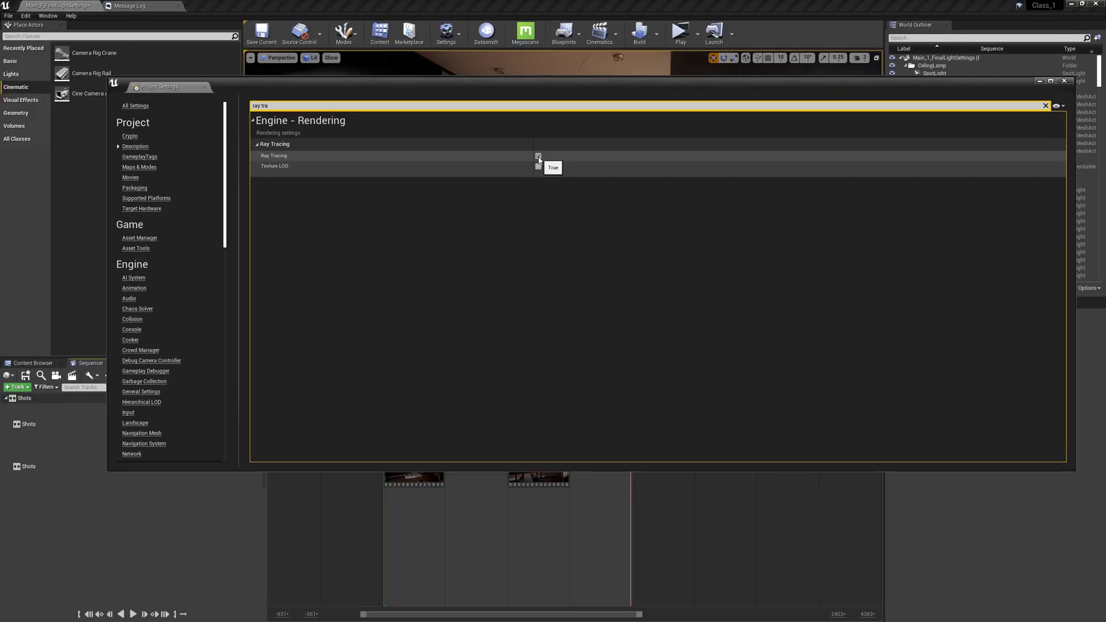
{"action": "left_click", "coordinate": [538, 156]}
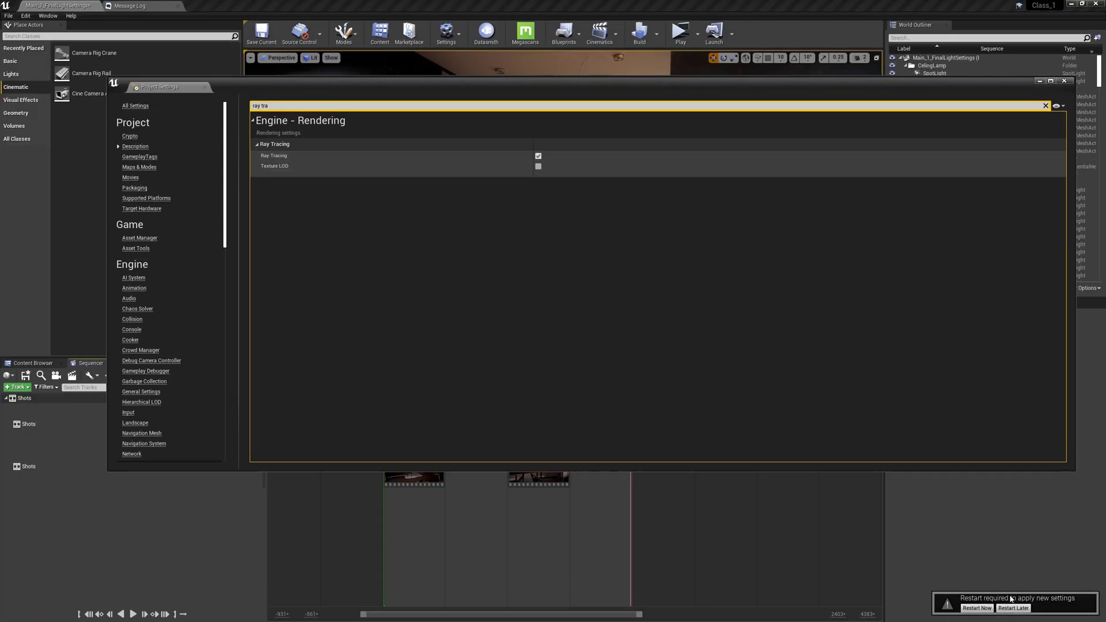
{"action": "left_click", "coordinate": [978, 609]}
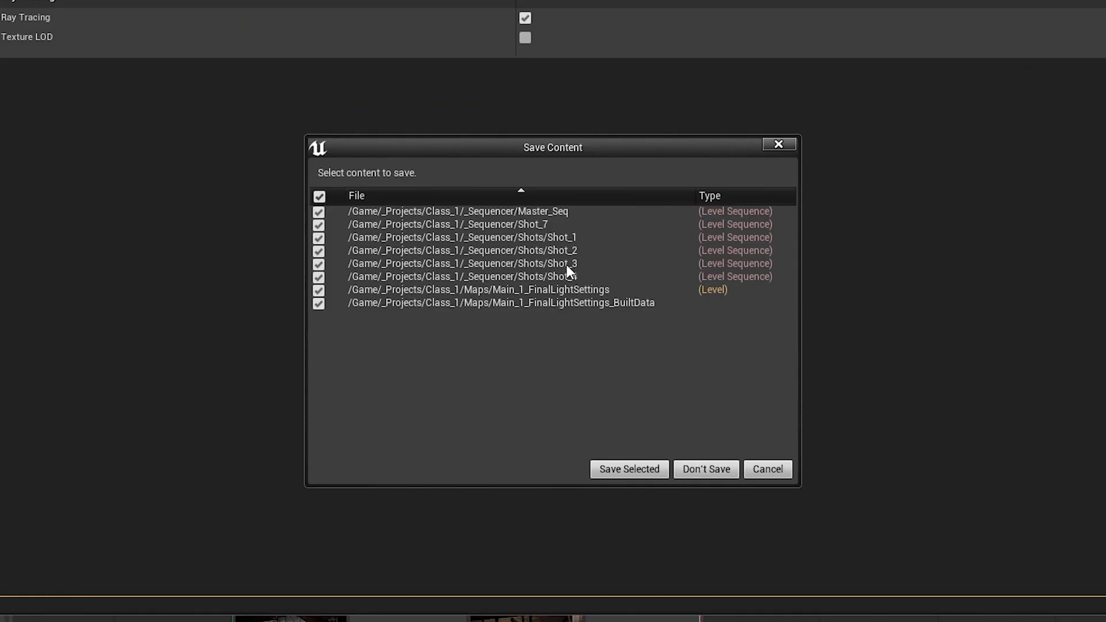
{"action": "left_click", "coordinate": [706, 469]}
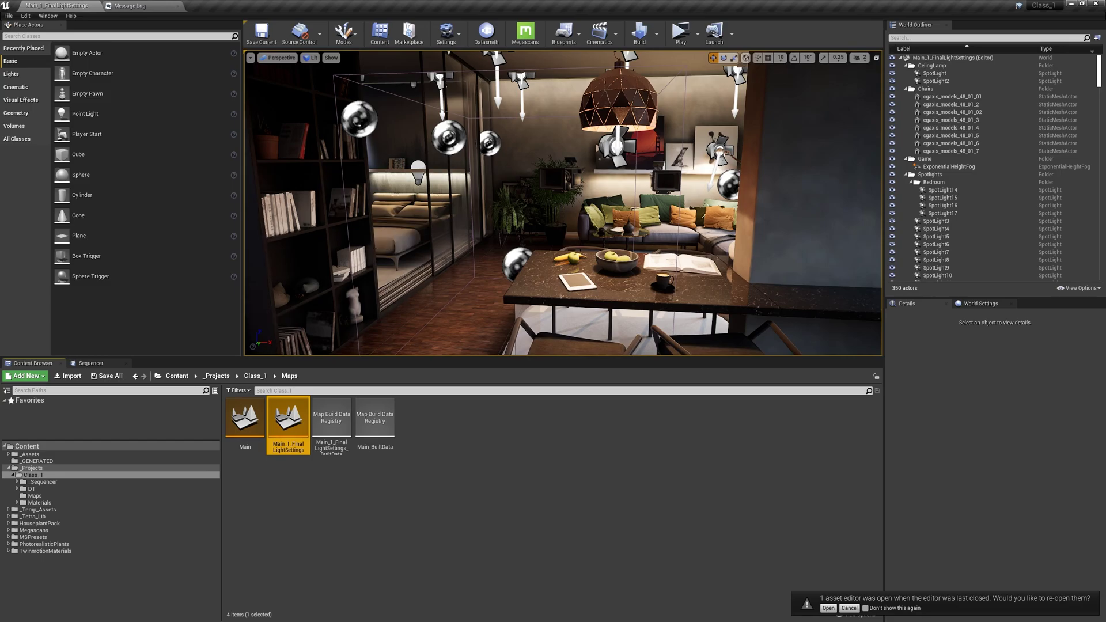
Show the viewport in game view and examine the ray-traced look of the apartment's floor, windows and kitchen.
{"action": "mouse_move", "coordinate": [517, 201]}
{"action": "right_mouse_down"}
{"action": "mouse_move", "coordinate": [547, 202]}
{"action": "mouse_move", "coordinate": [517, 201]}
{"action": "right_mouse_up"}
{"action": "key", "text": "g"}
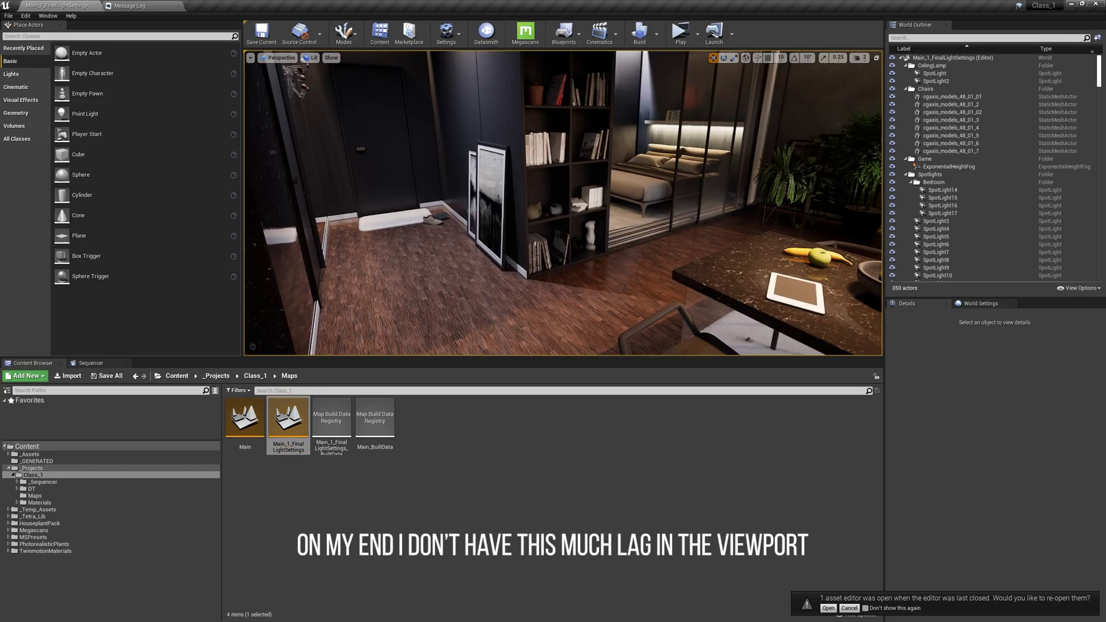
{"action": "middle_click_drag", "start_coordinate": [591, 230], "coordinate": [591, 270]}
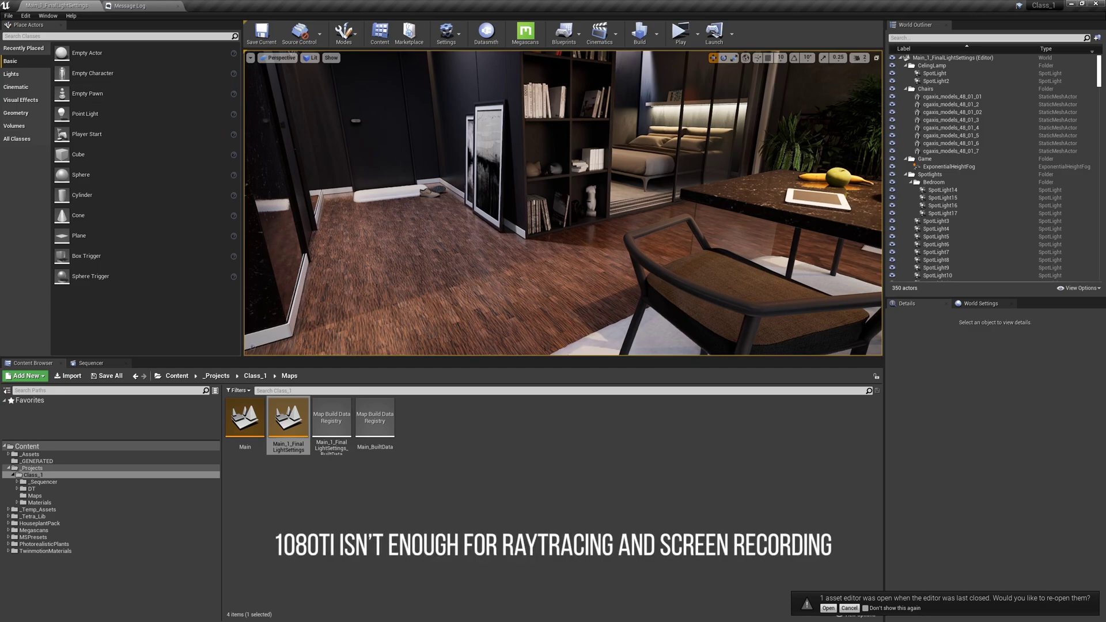
{"action": "scroll", "coordinate": [563, 202], "scroll_direction": "up", "scroll_amount": 3}
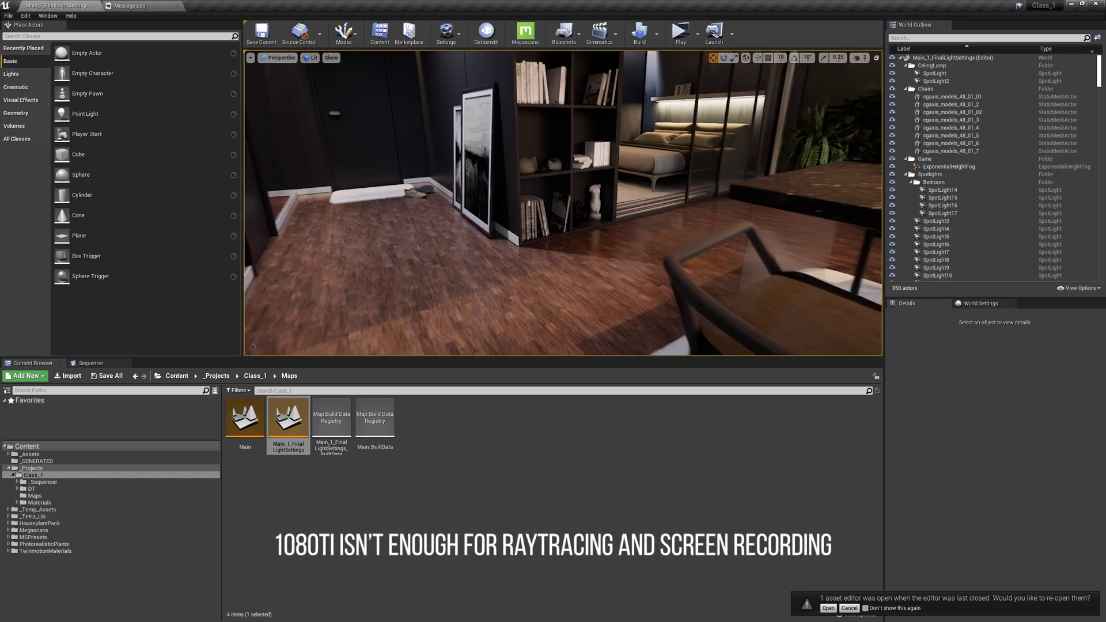
{"action": "key", "text": "w"}
{"action": "right_click_drag", "start_coordinate": [562, 203], "coordinate": [591, 230]}
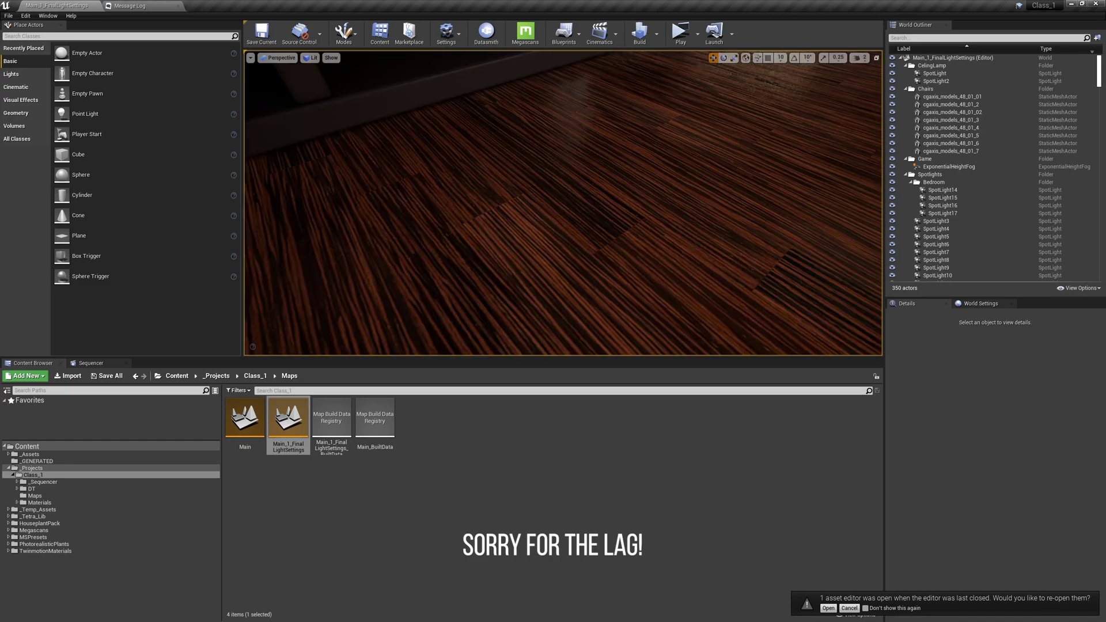
{"action": "right_click_drag", "start_coordinate": [811, 217], "coordinate": [739, 243]}
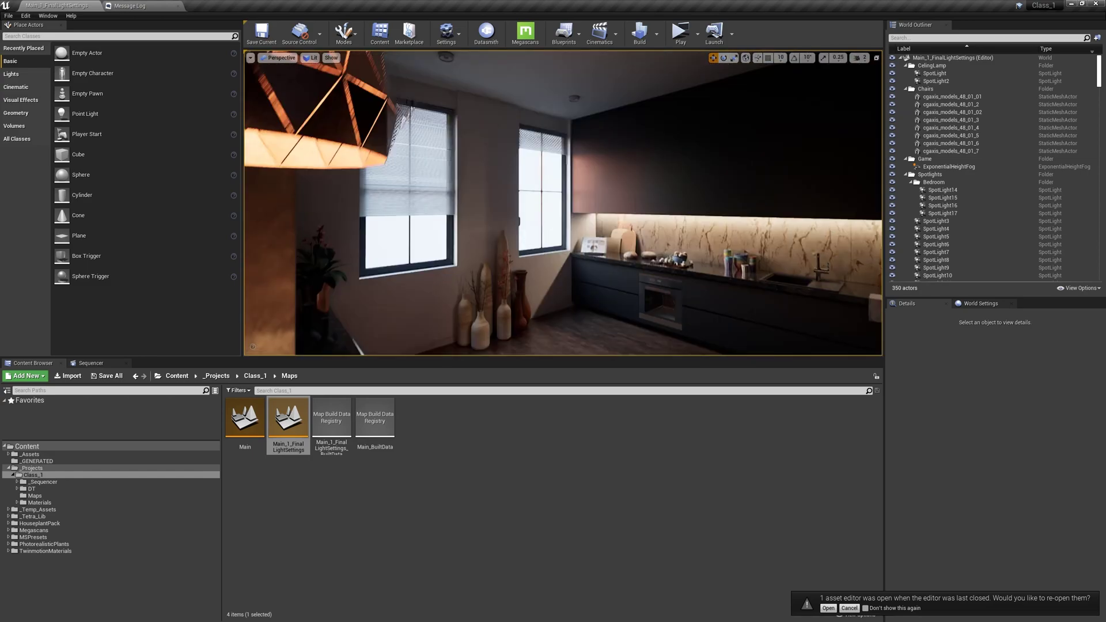
{"action": "right_click_drag", "start_coordinate": [641, 239], "coordinate": [641, 238]}
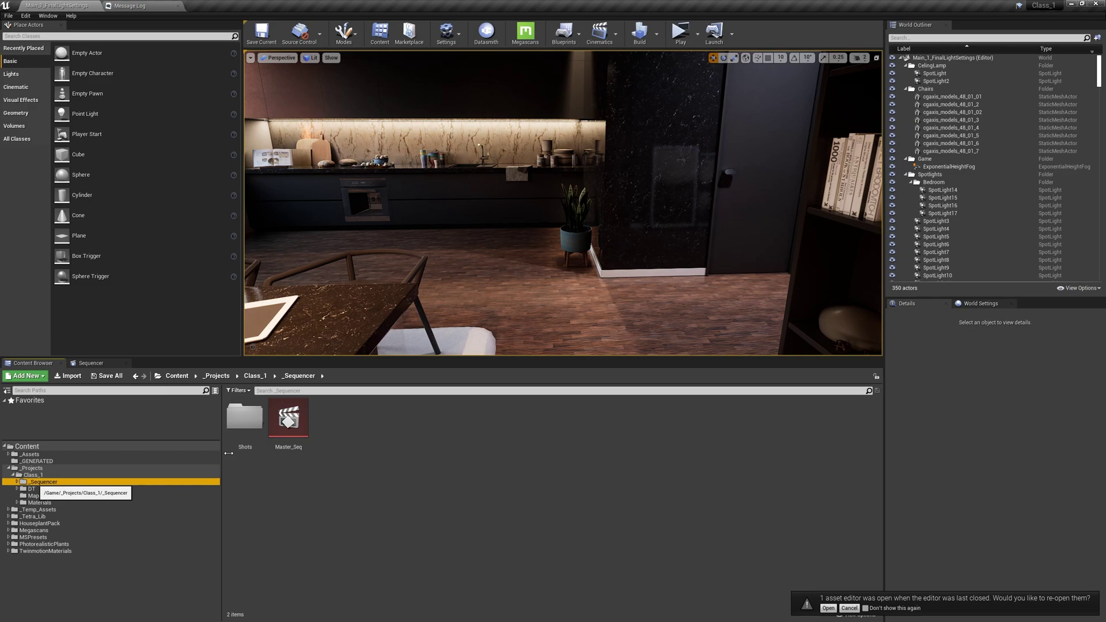
Open the Master_Seq level sequence and move the playhead to frame 388 within the seq2 shot.
{"action": "double_click", "coordinate": [288, 419]}
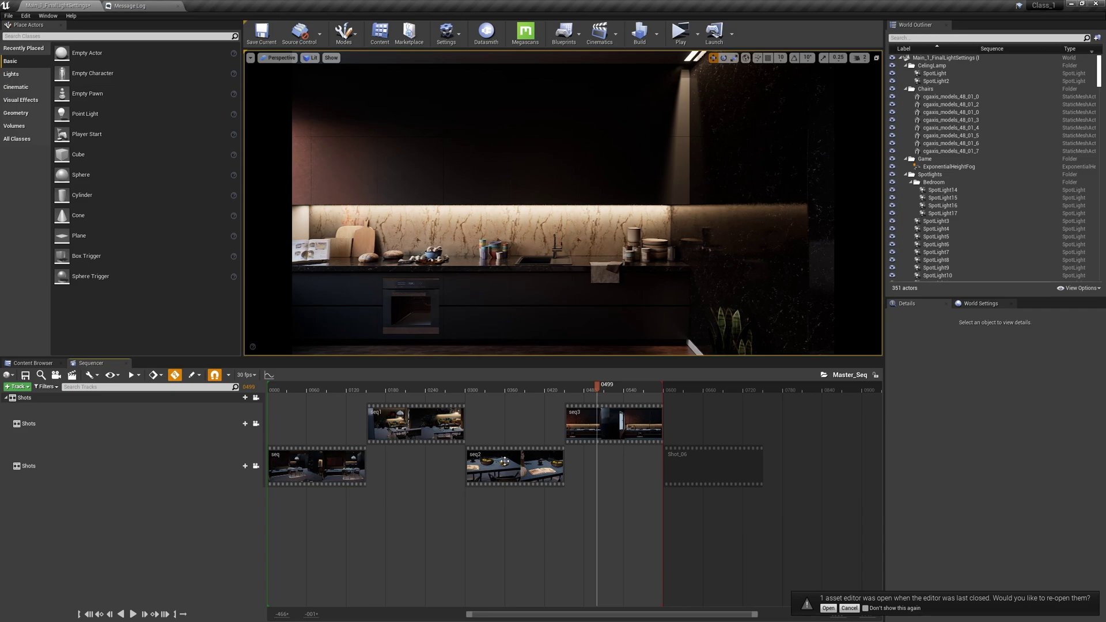
{"action": "left_click", "coordinate": [523, 390]}
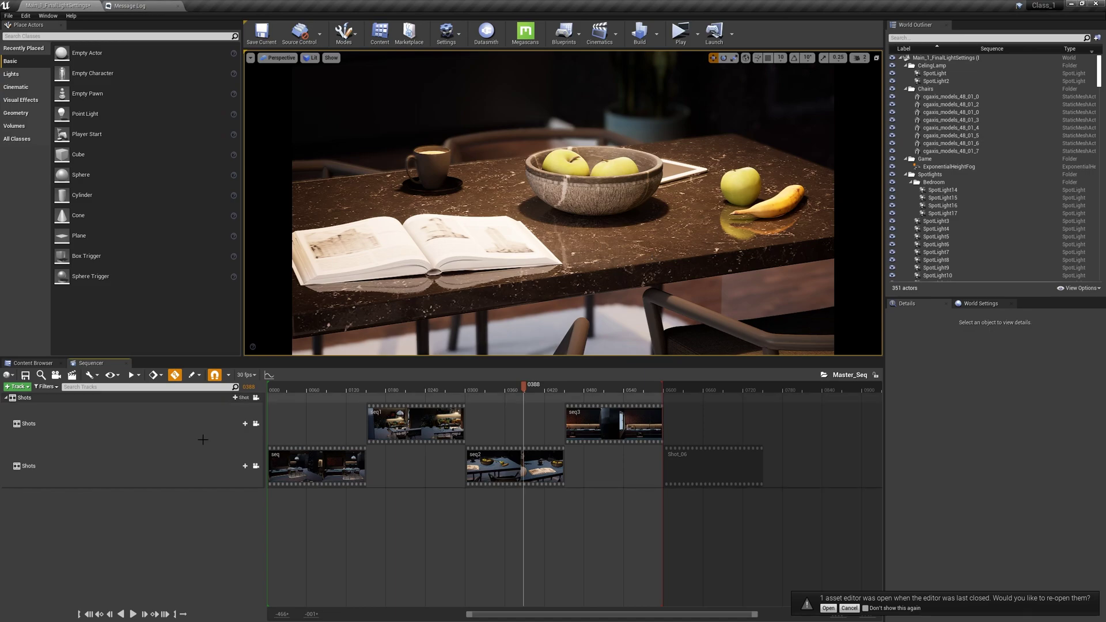
{"action": "left_click", "coordinate": [446, 32]}
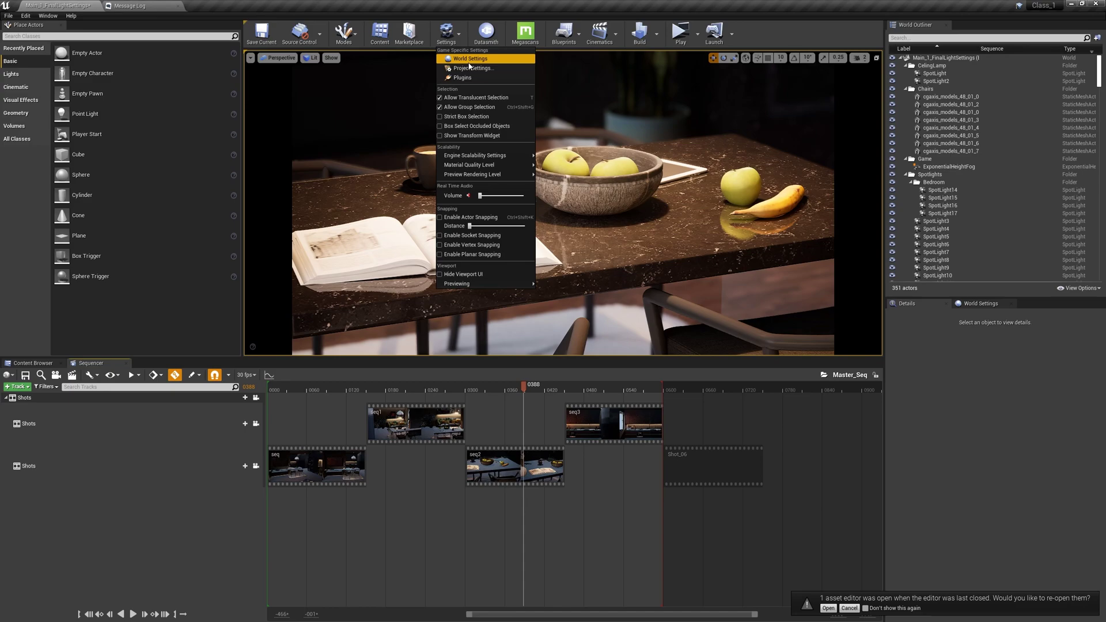
{"action": "left_click", "coordinate": [455, 479]}
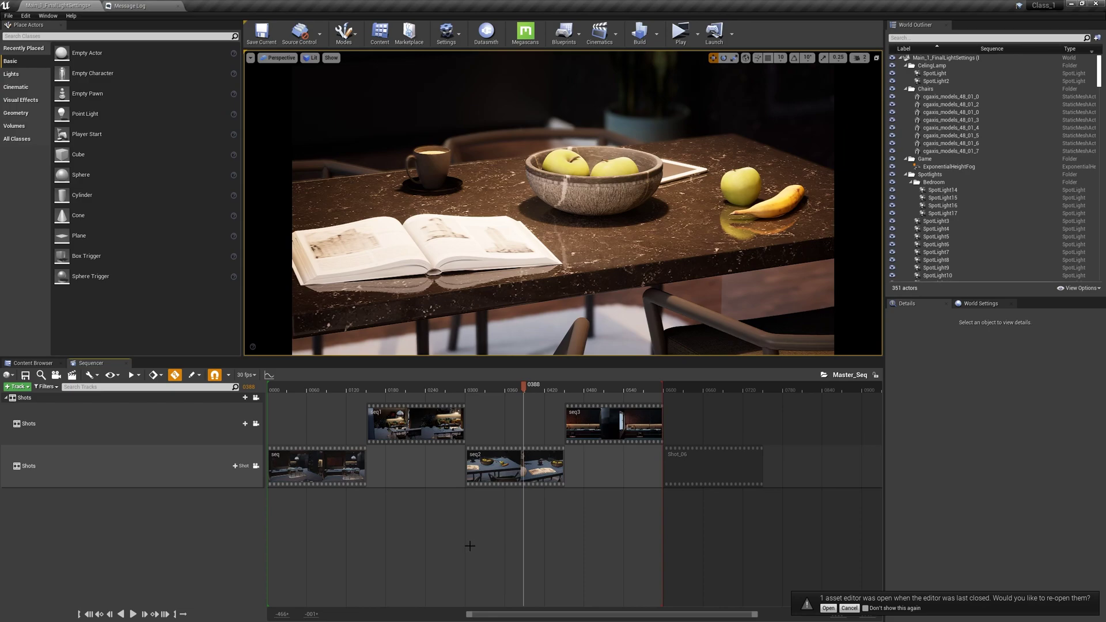
Review the Render Movie Settings of the reopened master sequence and close them without capturing.
{"action": "left_click", "coordinate": [72, 376]}
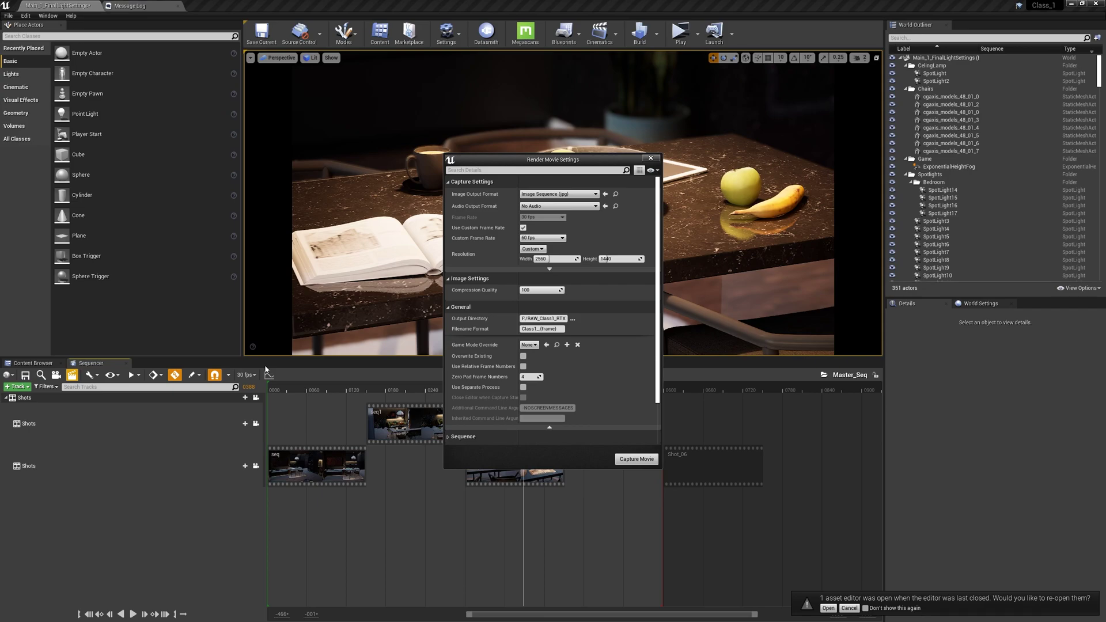
{"action": "left_click", "coordinate": [650, 158]}
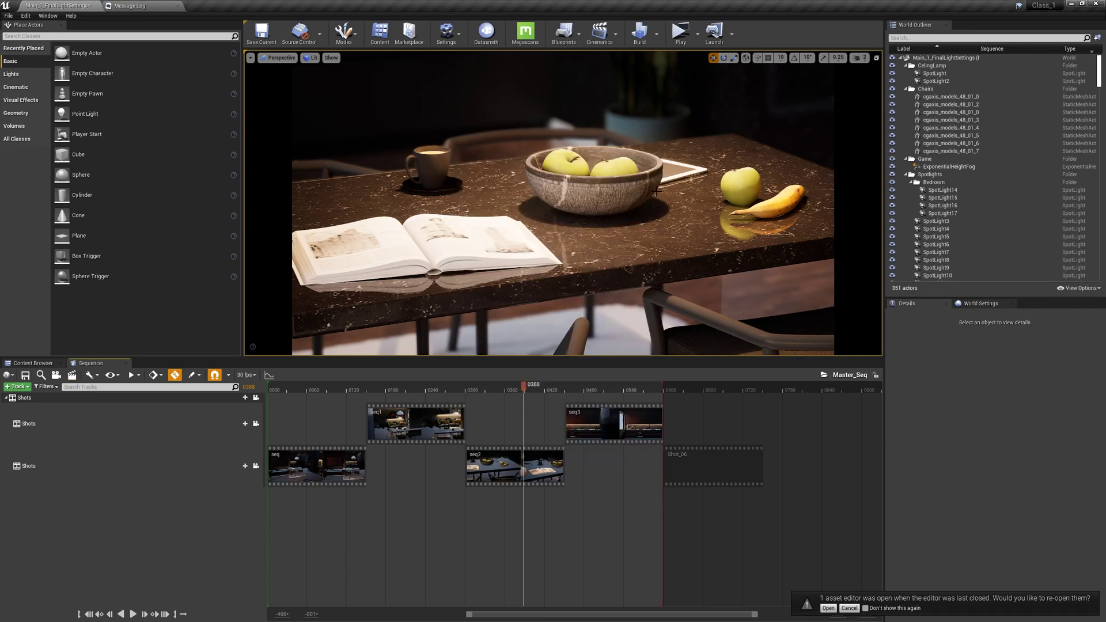